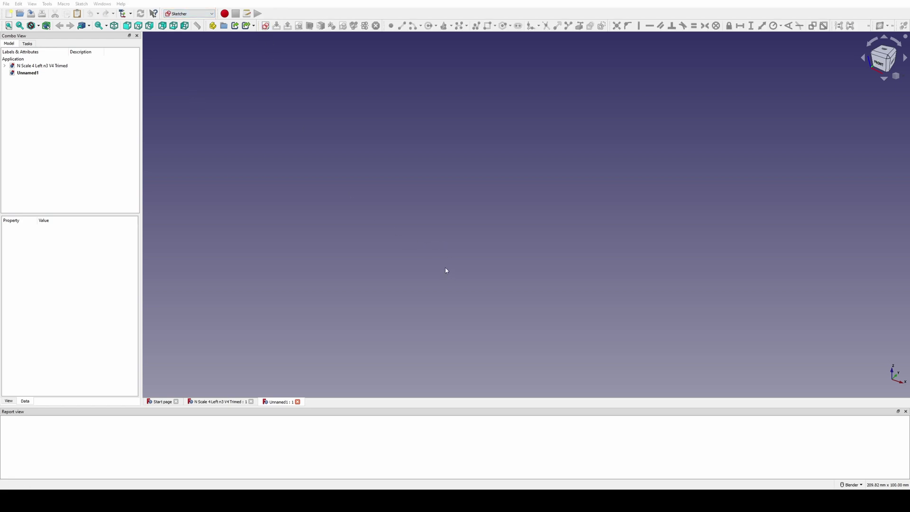
Step: In a new YZ-plane sketch, draw half of the rail profile from the origin with straight lines, closed by a construction line along the vertical axis
left_click(402, 25)
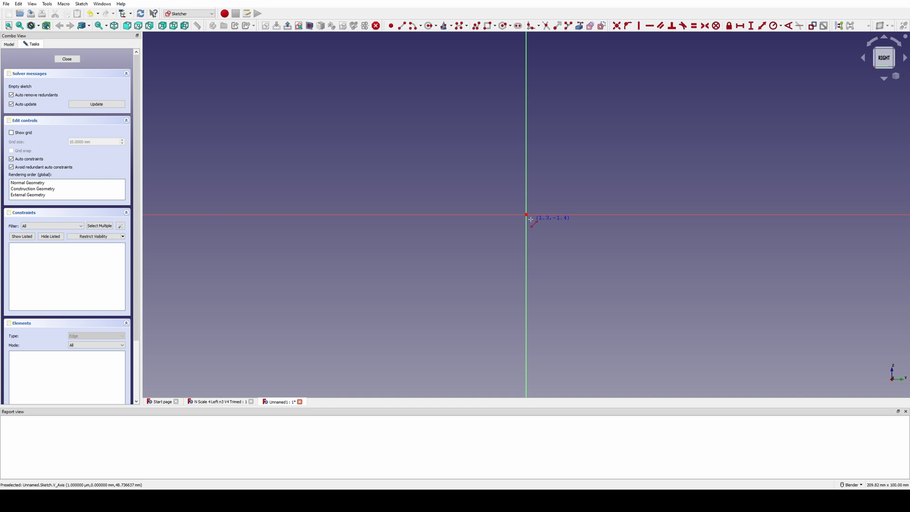
scroll(526, 214, "up", 10)
left_click(541, 219)
scroll(571, 219, "up", 5)
left_click(540, 219)
left_click(540, 219)
left_click(540, 192)
left_click(513, 176)
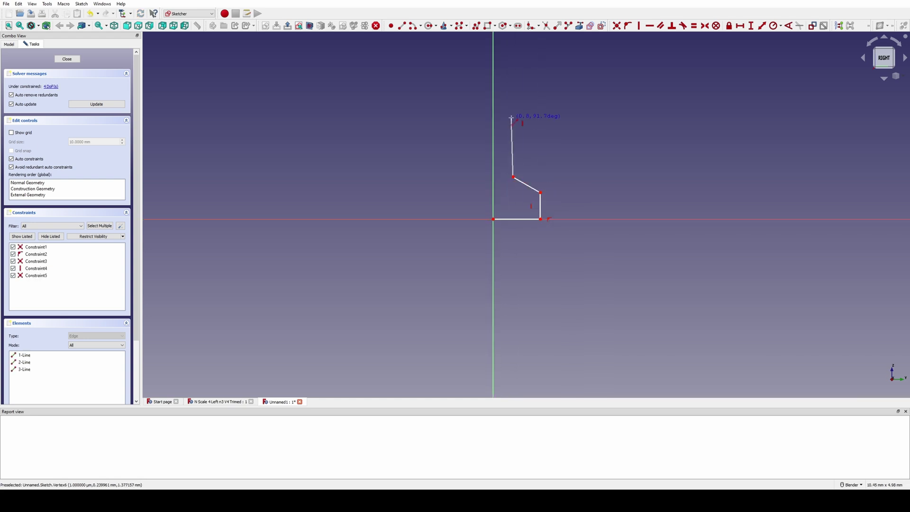
left_click(513, 118)
left_click(541, 118)
left_click(540, 81)
left_click(493, 82)
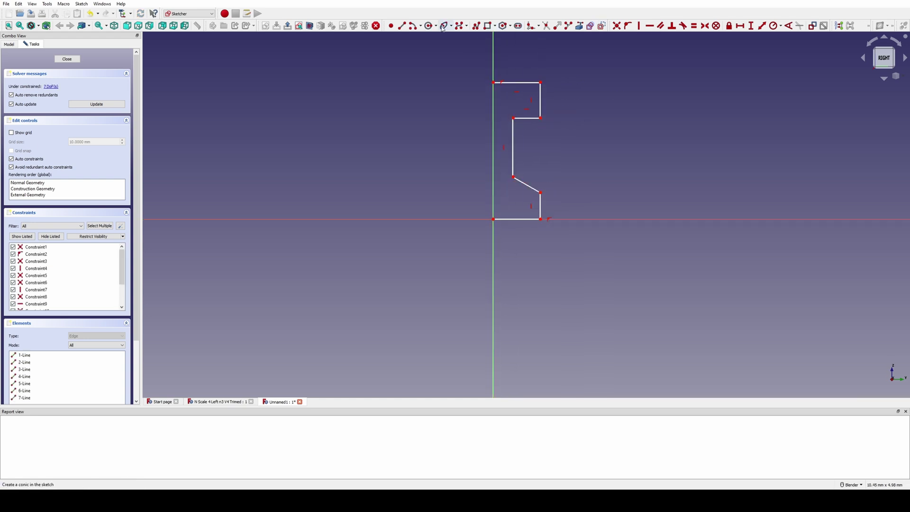
left_click(493, 219)
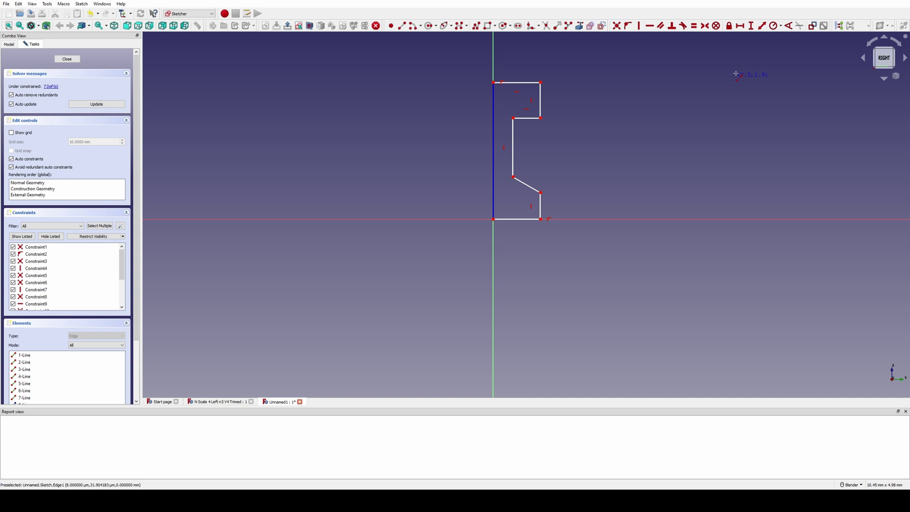
Step: Dimension the half profile: head 0.381 mm wide and 0.381 mm high, base 0.889 mm wide with a 0.254 mm edge, web half-width 0.25 mm
left_click(739, 26)
left_click(525, 220)
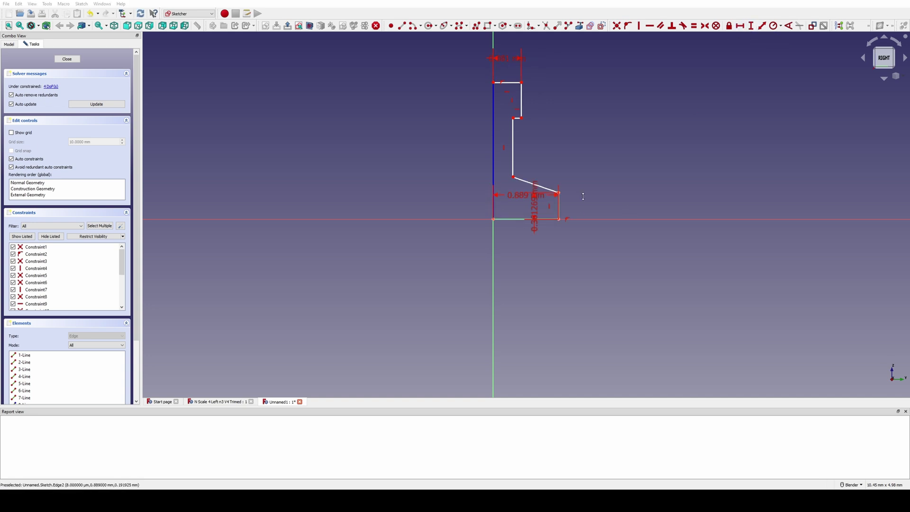
type("0.381")
key("Return")
left_click(512, 118)
key("shift+h")
type("0.25")
key("Return")
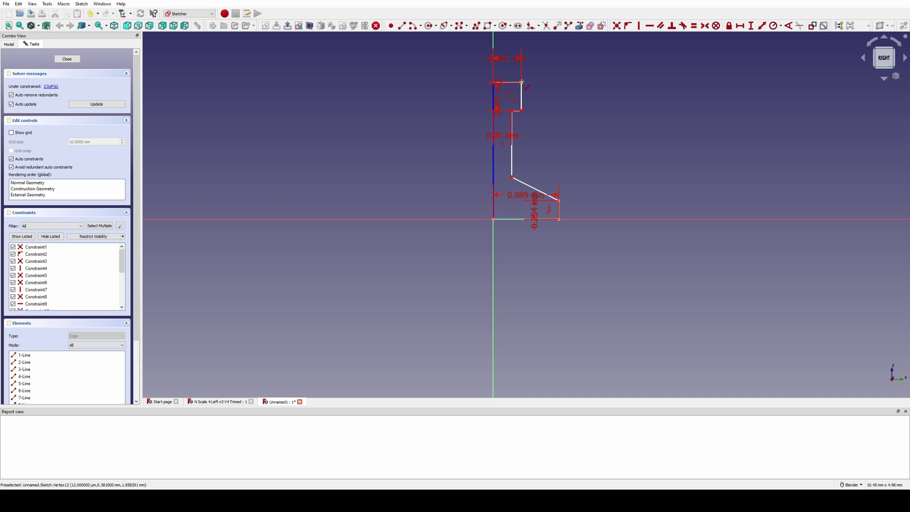
Step: Set the profile's total height to 1.778 mm and the angle between the base's vertical edge and its sloped line to 104°
left_click(522, 83)
key("shift+v")
type("1.778")
key("Return")
key("a")
left_click(559, 209)
left_click(539, 190)
type("104")
key("Return")
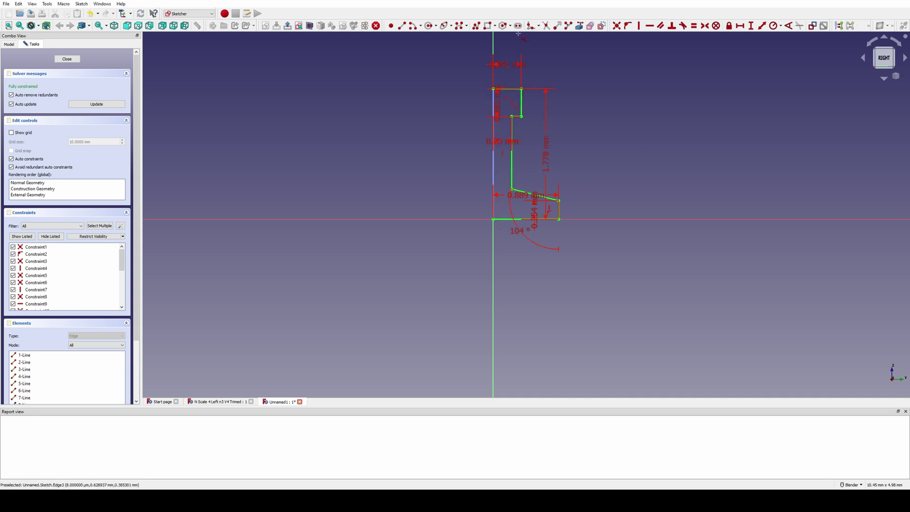
Step: Mirror the half profile about the vertical axis to complete the rail section, and close the sketch
left_click_drag(464, 70, 618, 285)
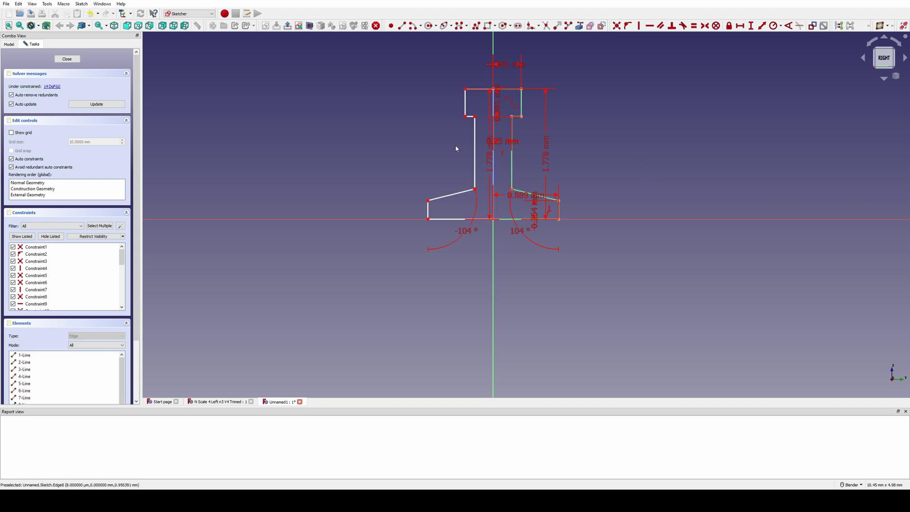
left_click(67, 59)
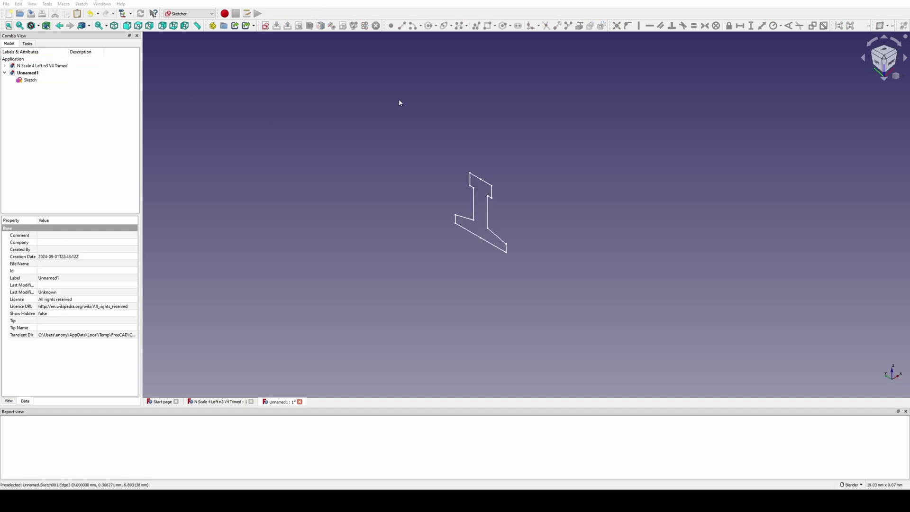
Step: In a new XY-plane sketch, draw two horizontal lines starting on the vertical axis, about 128 mm and 123 mm long, above the origin
left_click(446, 274)
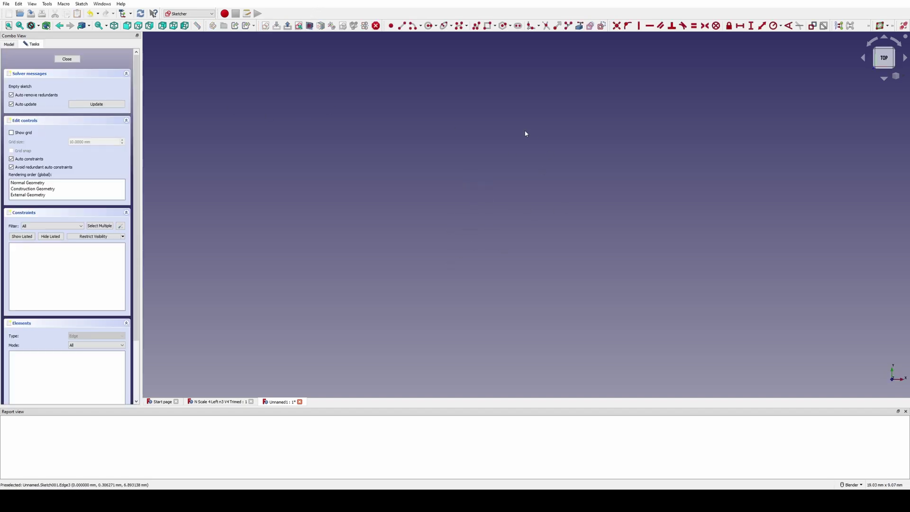
scroll(336, 206, "down", 12)
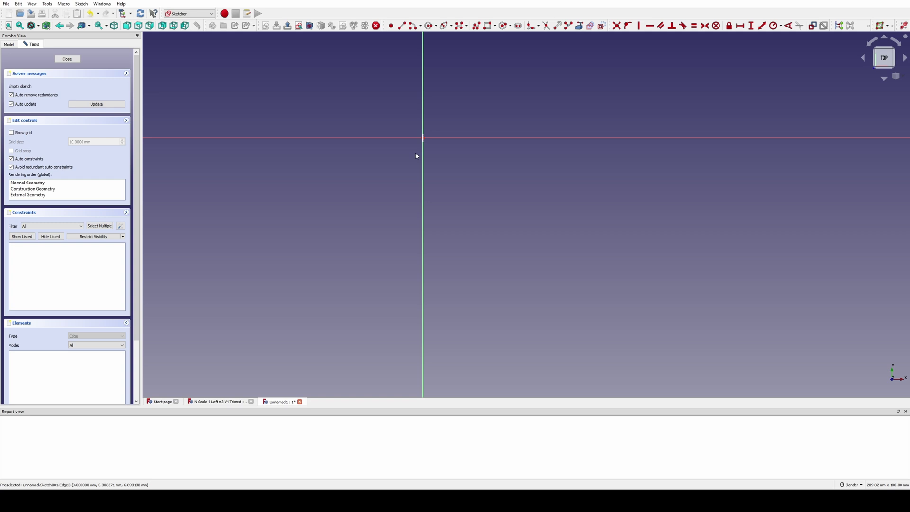
middle_click_drag(416, 155, 400, 256, "shift")
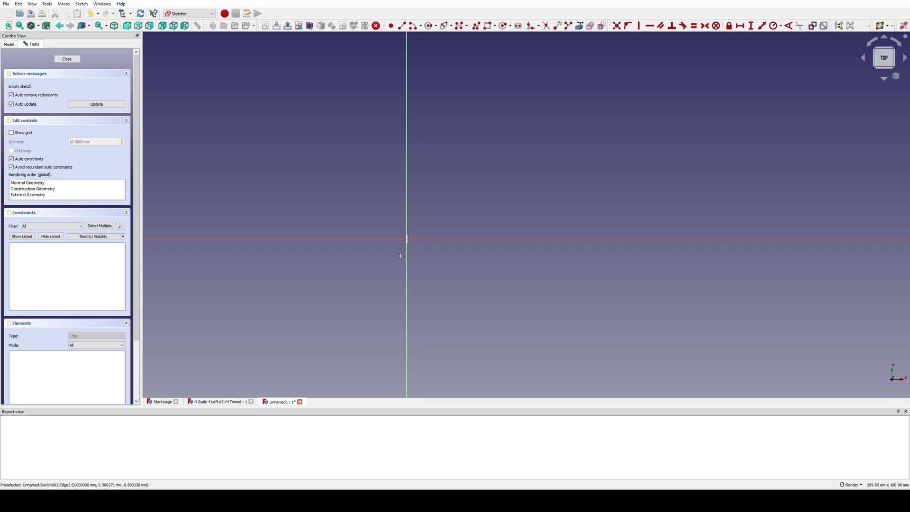
left_click(402, 26)
left_click(407, 138)
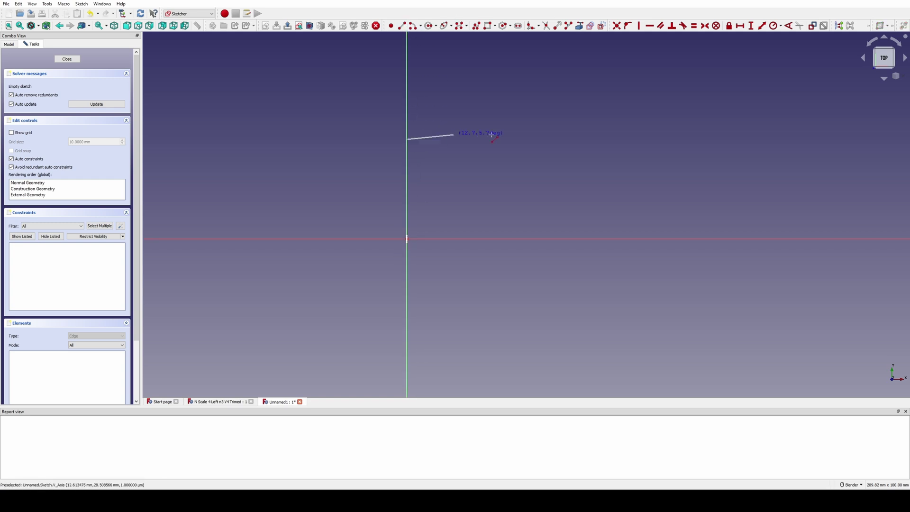
left_click(873, 139)
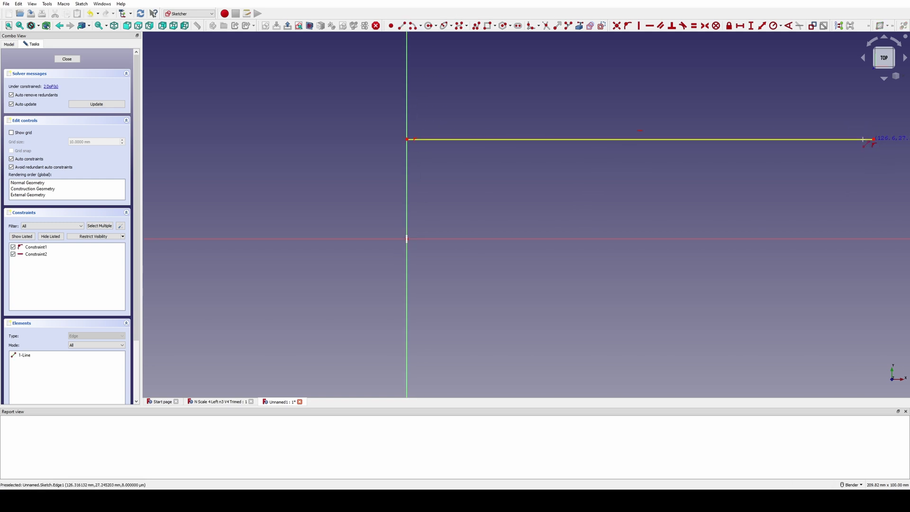
left_click(406, 60)
left_click(856, 60)
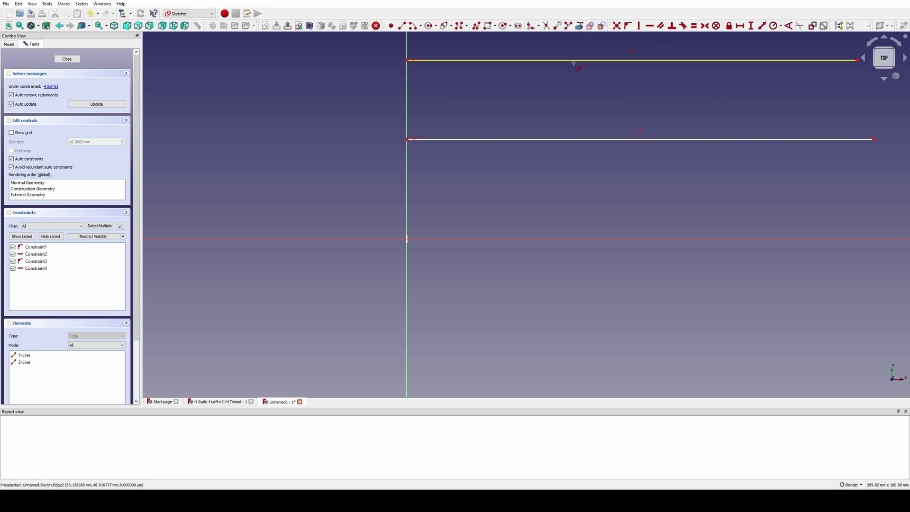
Step: Constrain the distance between the two horizontal lines to 9.1 mm
left_click(406, 60)
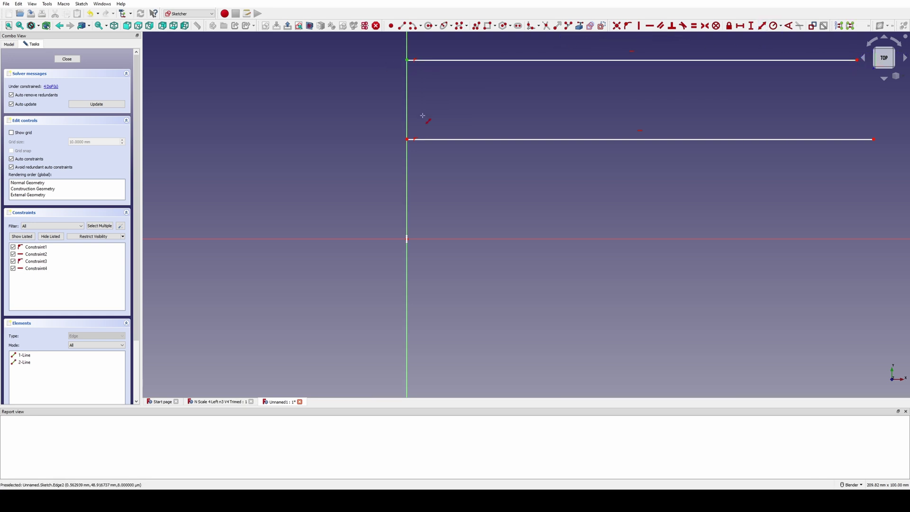
left_click(427, 139)
type("9.1")
key("Return")
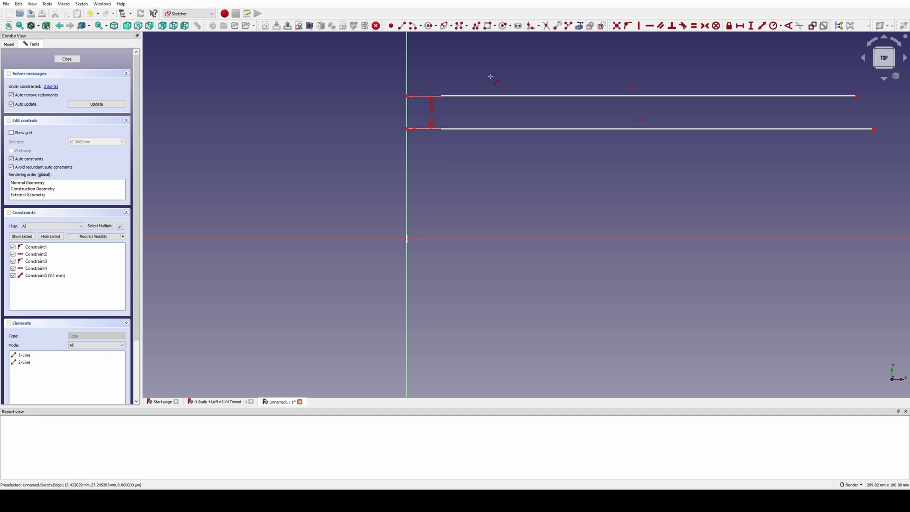
Step: Set the length of both horizontal lines to 210 mm and close the sketch
left_click(614, 97)
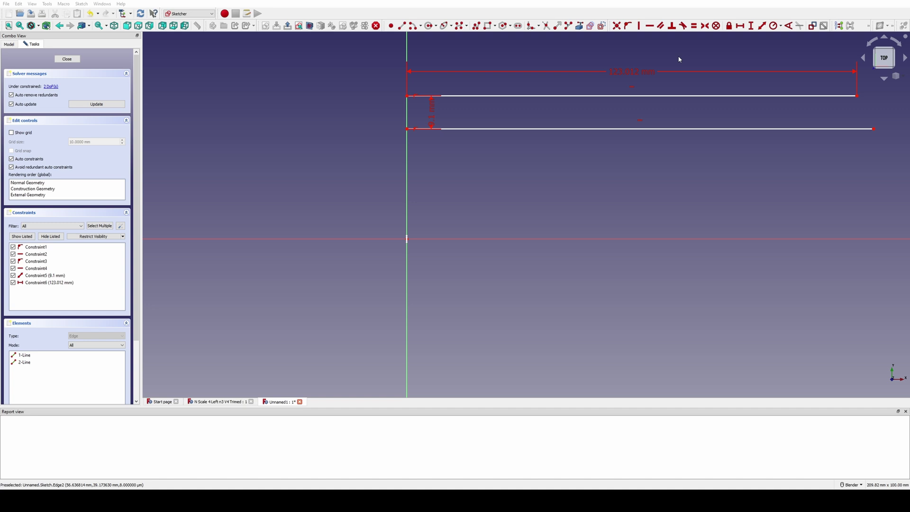
type("210")
key("Return")
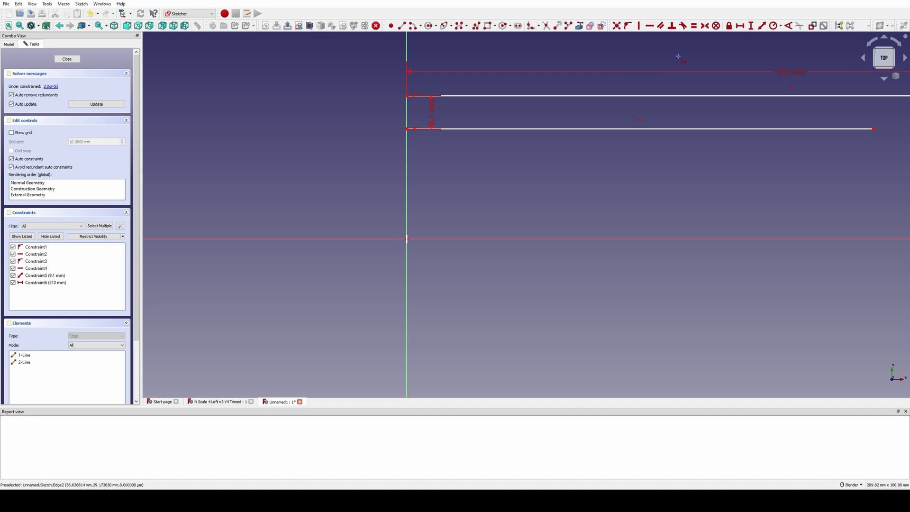
left_click(639, 127)
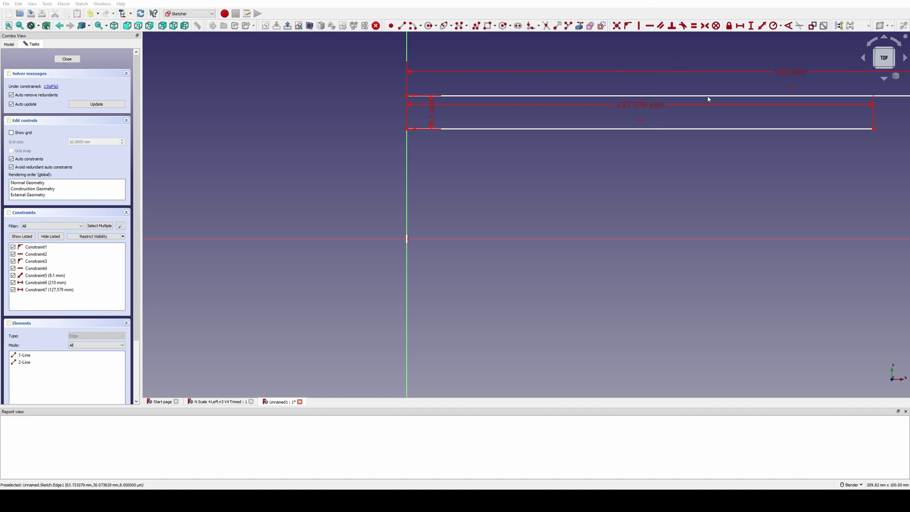
type("210")
key("Return")
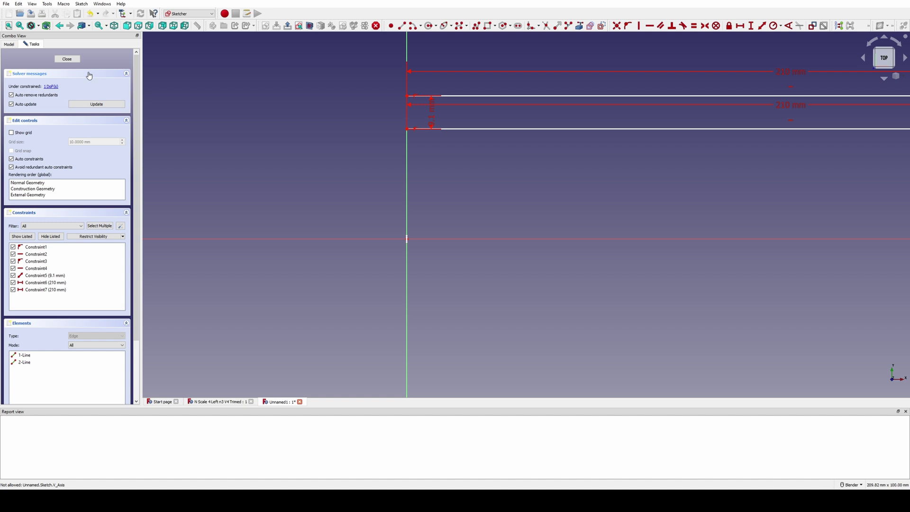
left_click(74, 60)
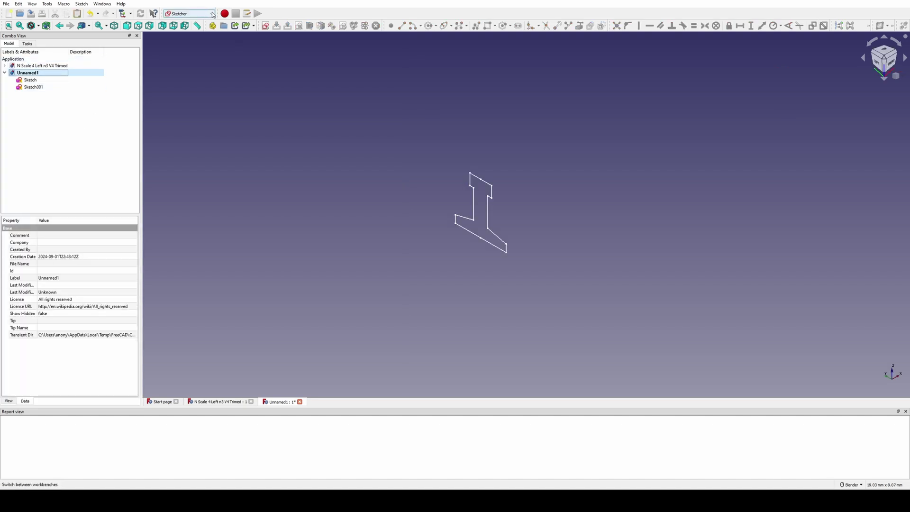
Step: Switch to the Part Design workbench and create a new body
left_click(192, 77)
left_click(186, 72)
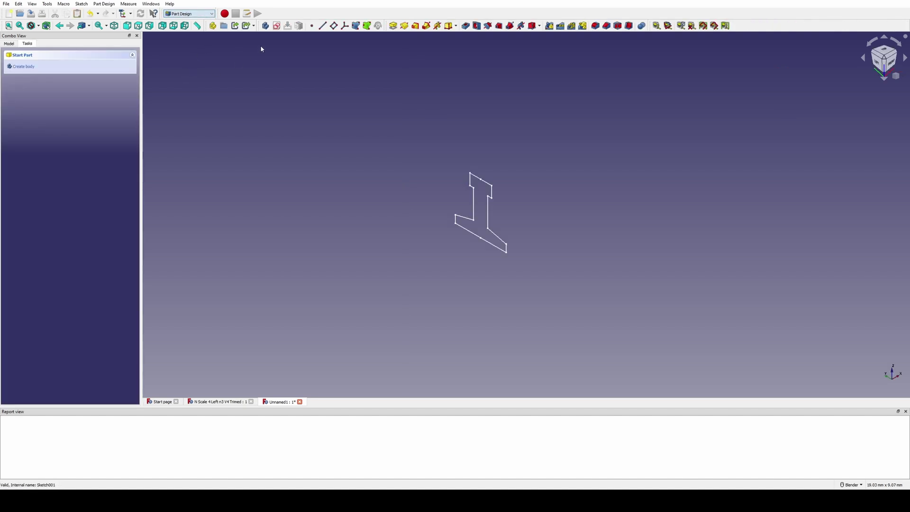
left_click(265, 26)
left_click(9, 43)
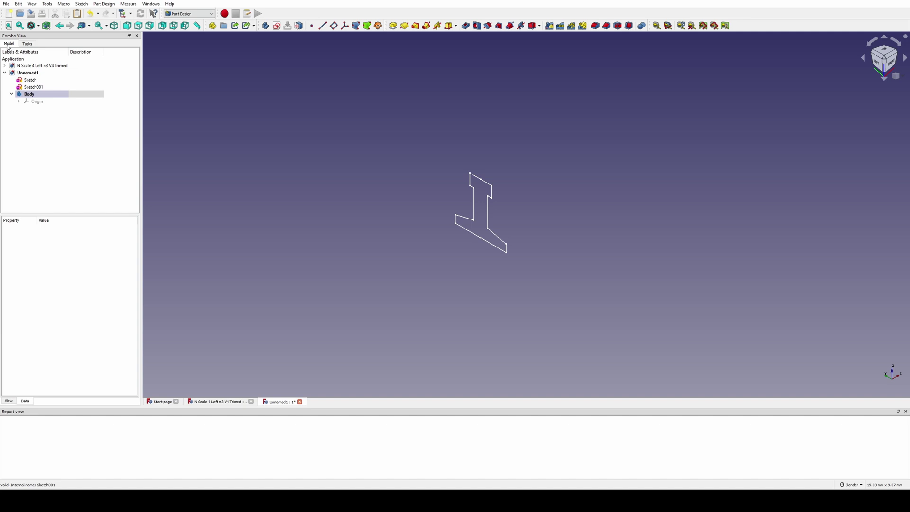
Step: Duplicate both the rail profile sketch and the track line sketch, and move the copies into the body
left_click(30, 80)
left_click(37, 88, "ctrl")
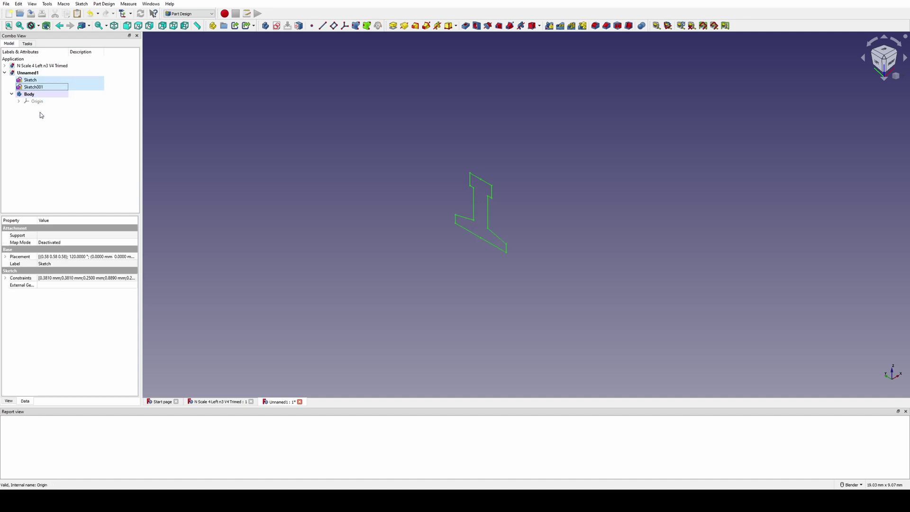
key("ctrl+c")
key("ctrl+v")
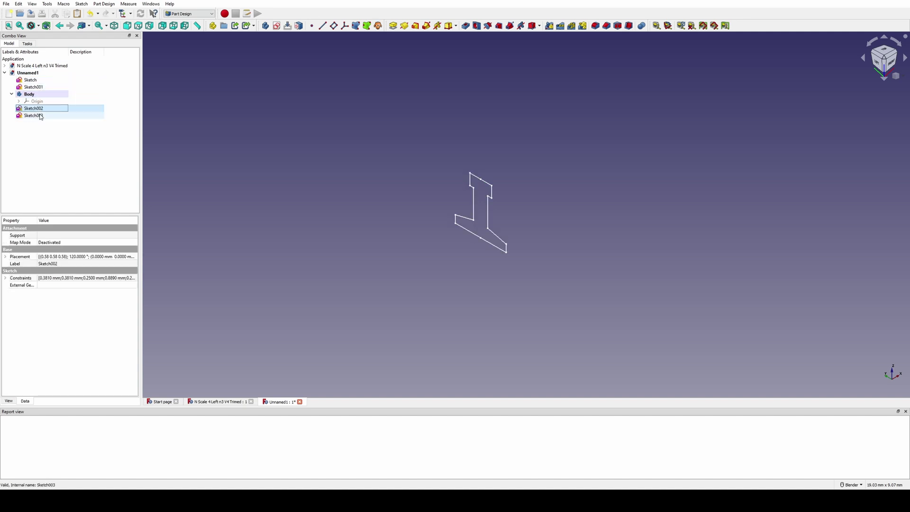
left_click_drag(41, 117, 30, 94)
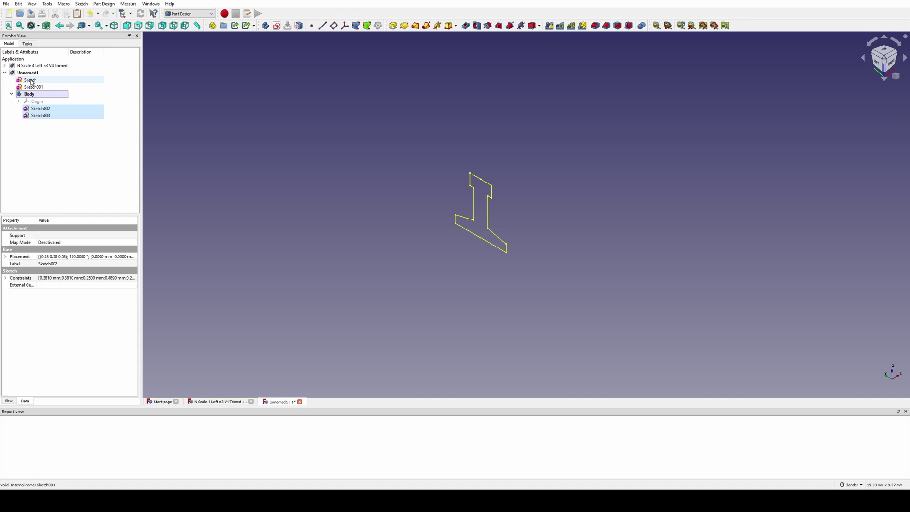
Step: Hide the two original sketches outside the body
left_click(31, 81)
left_click(37, 88, "ctrl")
key("space")
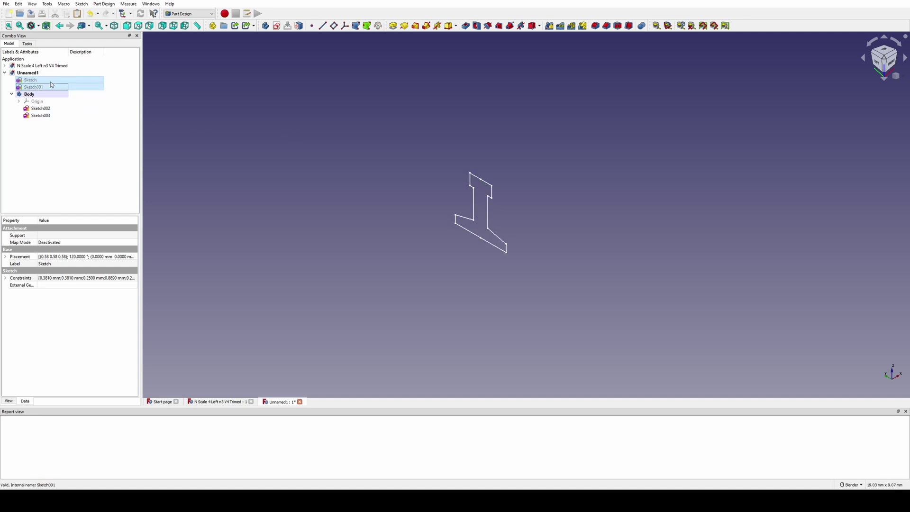
Step: Attach the copied rail profile Sketch002 to the lower track line of Sketch003 using the Normal to edge mode
left_click(40, 111)
left_click(43, 117)
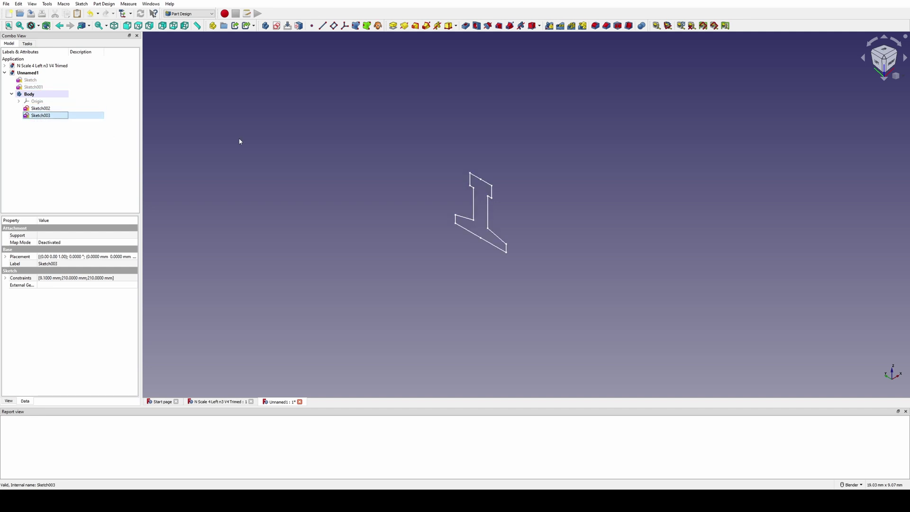
scroll(327, 150, "down", 5)
middle_click_drag(327, 150, 403, 245, "shift")
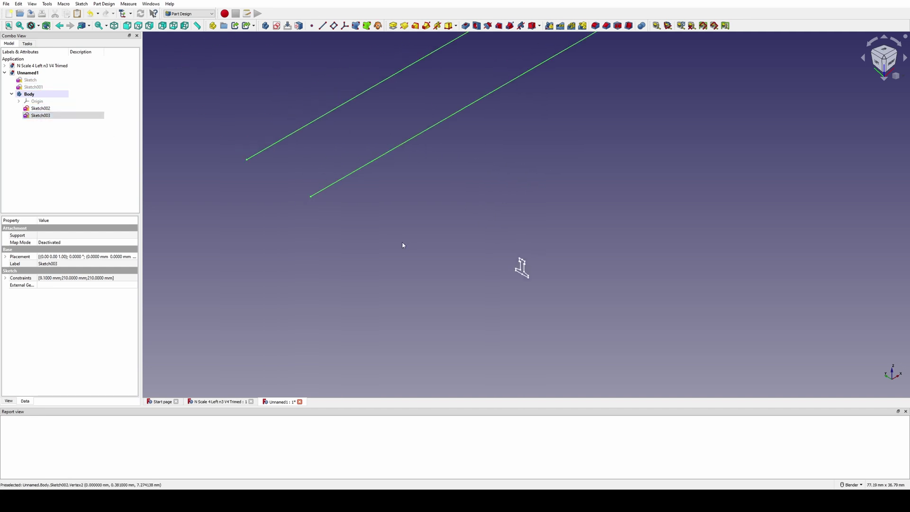
left_click(46, 110)
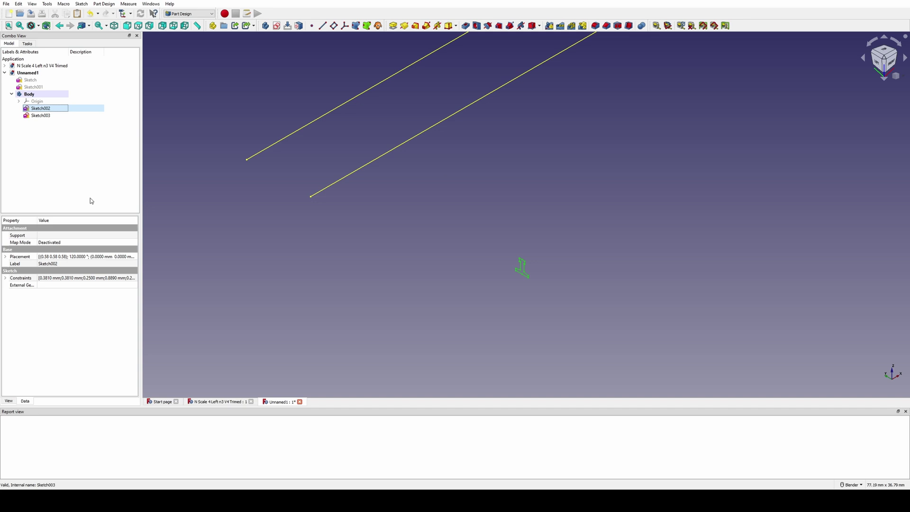
left_click(131, 243)
left_click(134, 244)
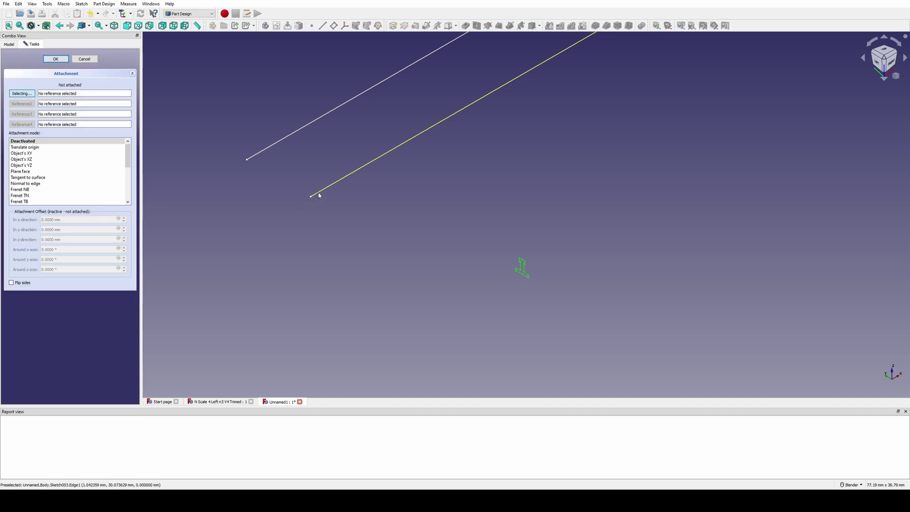
left_click(319, 197)
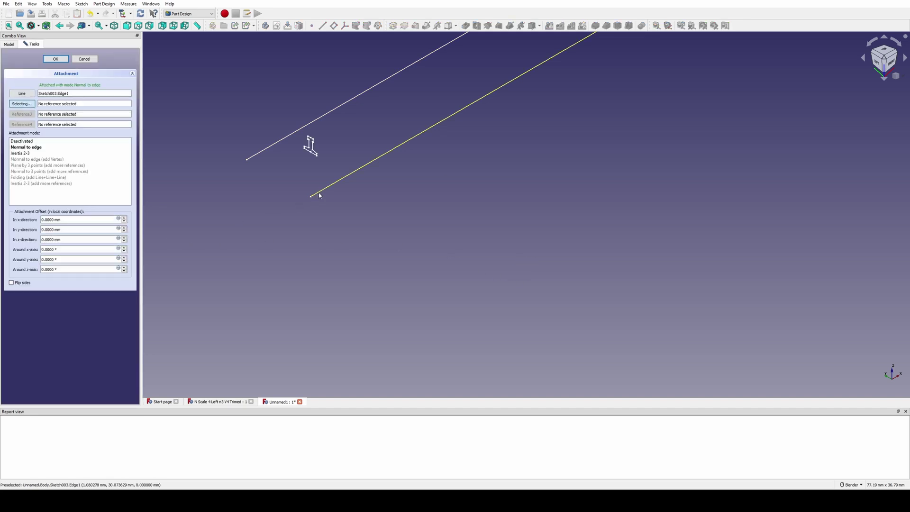
left_click(56, 59)
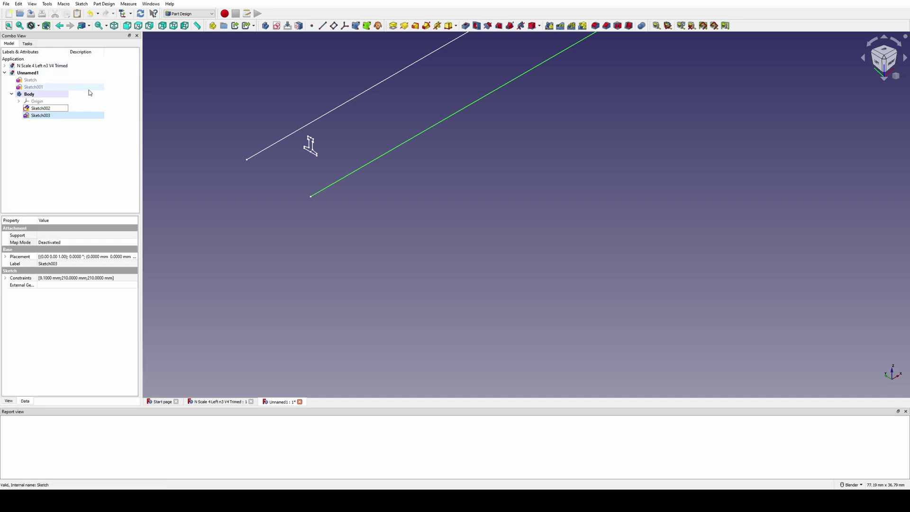
Step: Edit Sketch002 and move the entire rail profile so the left top corner of its head sits on the sketch origin
double_click(45, 109)
scroll(508, 106, "down", 8)
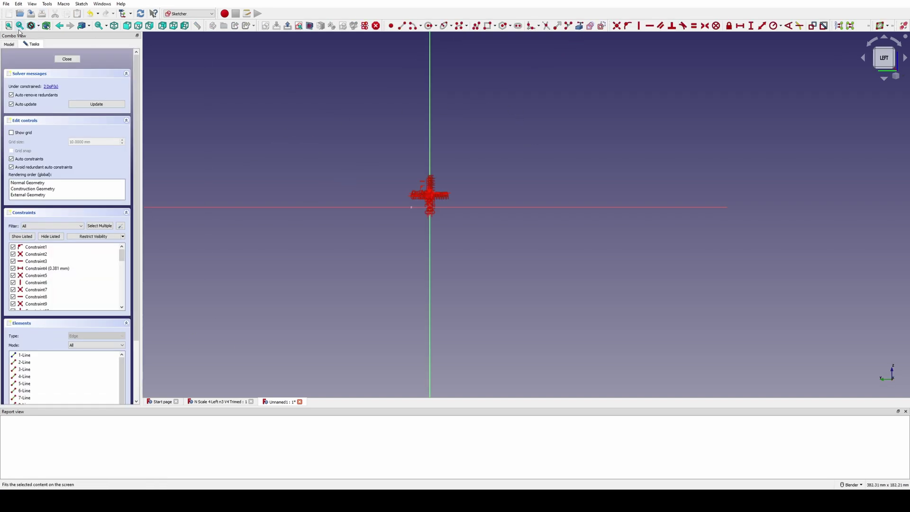
scroll(427, 193, "up", 12)
middle_click_drag(439, 296, 450, 212, "shift")
scroll(450, 211, "up", 1)
middle_click_drag(463, 181, 459, 241, "shift")
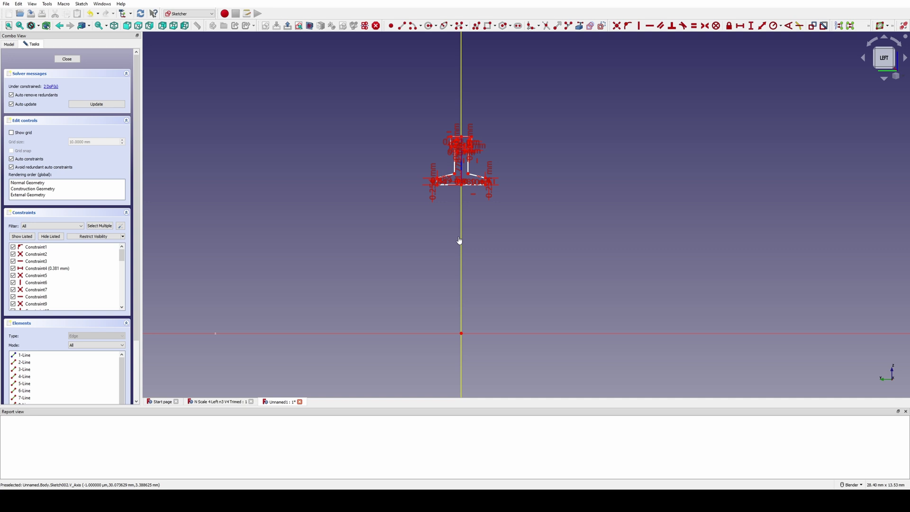
left_click_drag(398, 94, 555, 244)
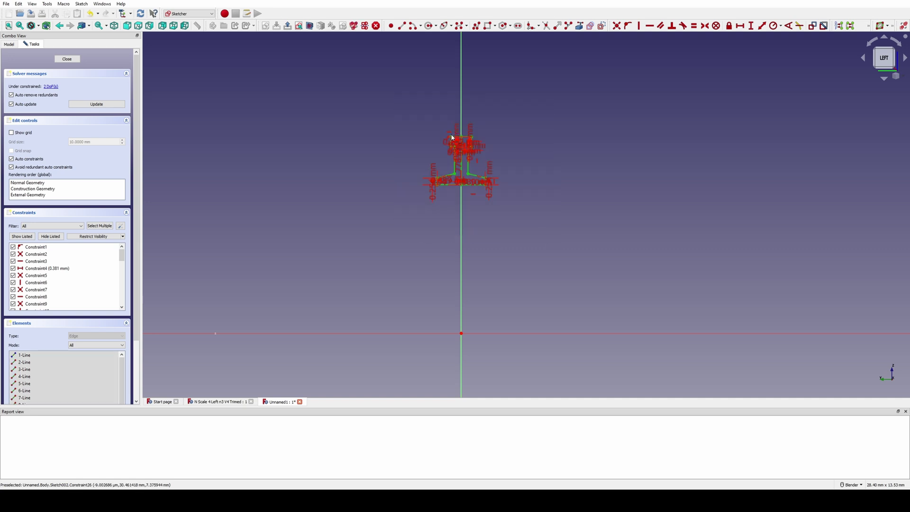
left_click(453, 141)
left_click_drag(425, 114, 553, 251)
scroll(445, 142, "up", 2)
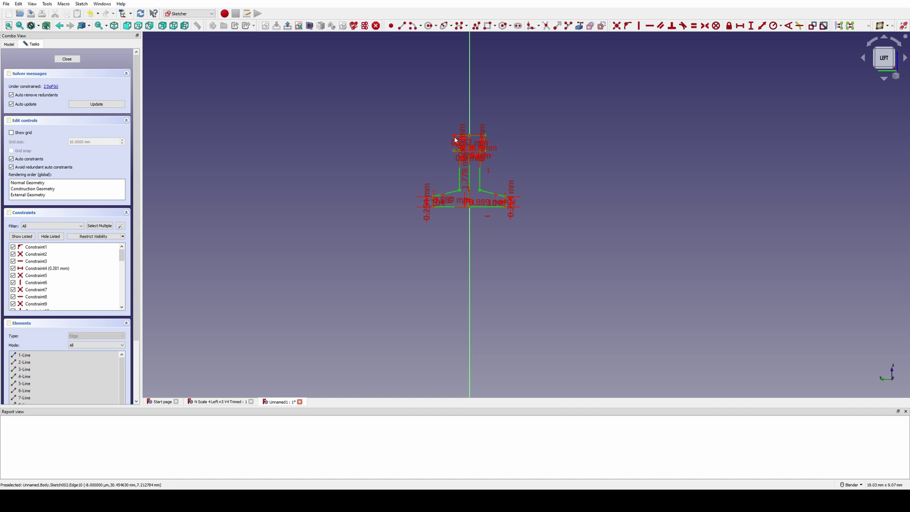
left_click(869, 26)
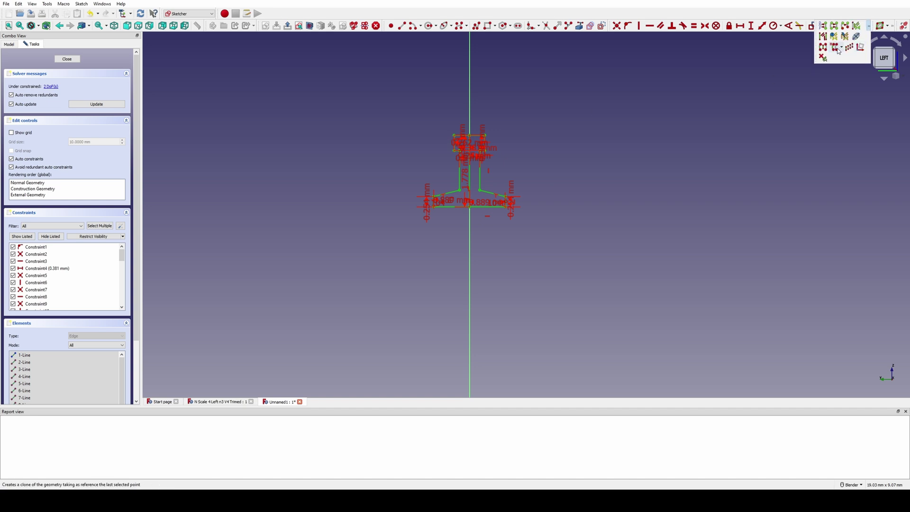
left_click(844, 73)
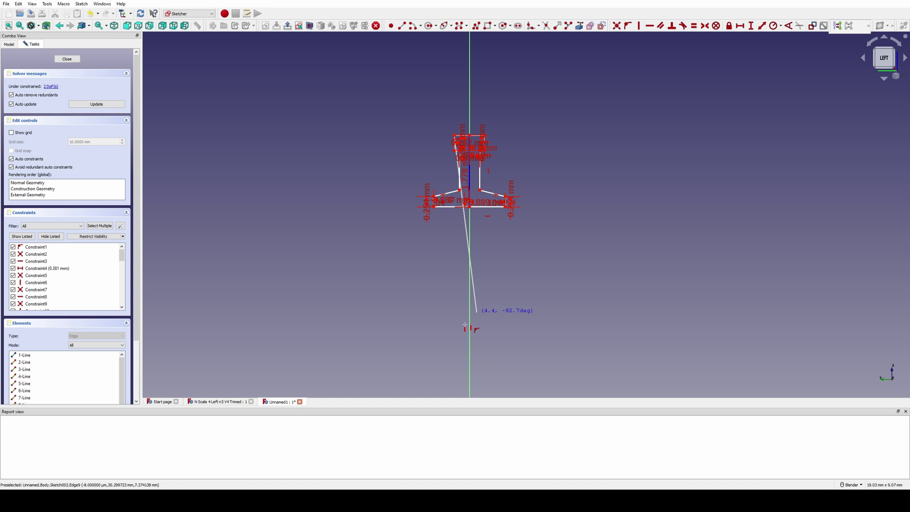
middle_click_drag(443, 351, 427, 157, "shift")
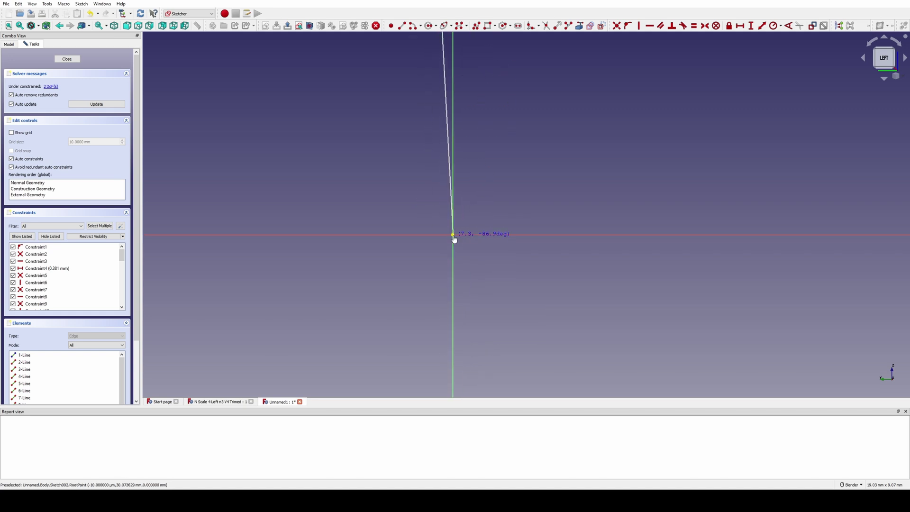
left_click(453, 235)
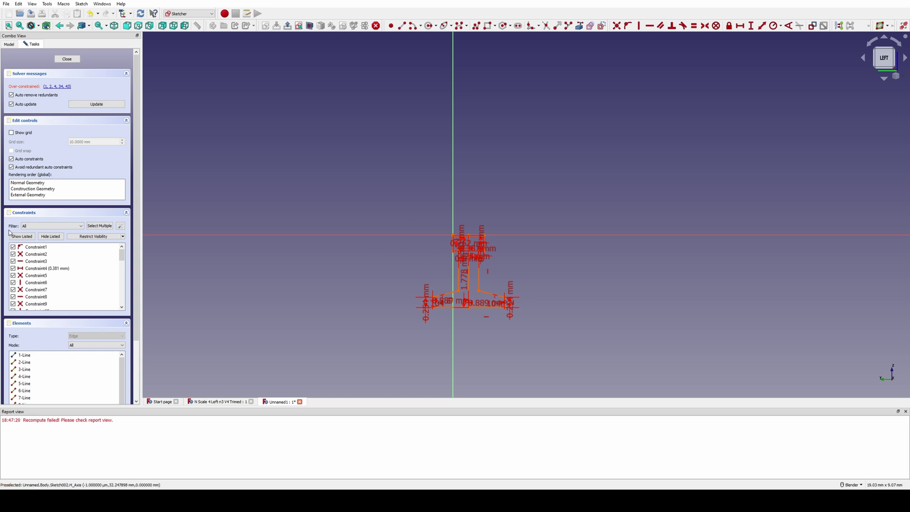
Step: Deactivate the conflicting Constraint1 in Sketch002 and finish editing the sketch
left_click(34, 247)
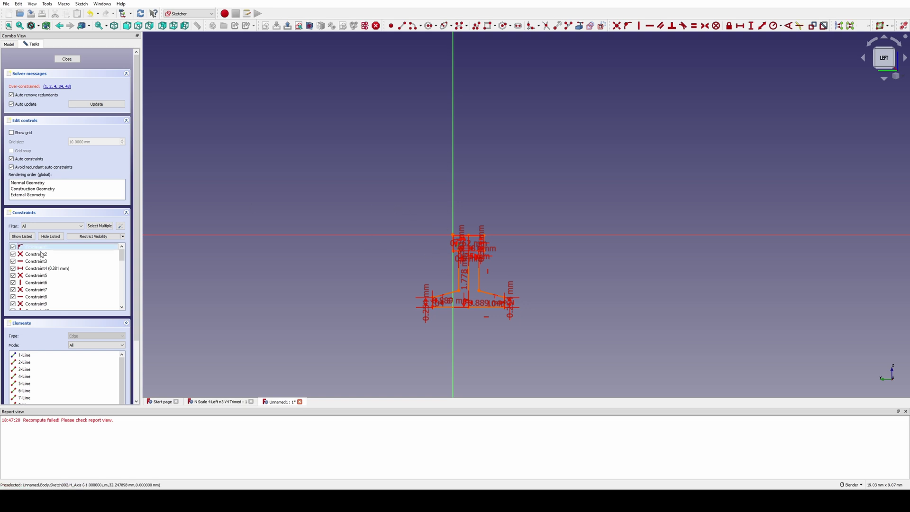
left_click(64, 270)
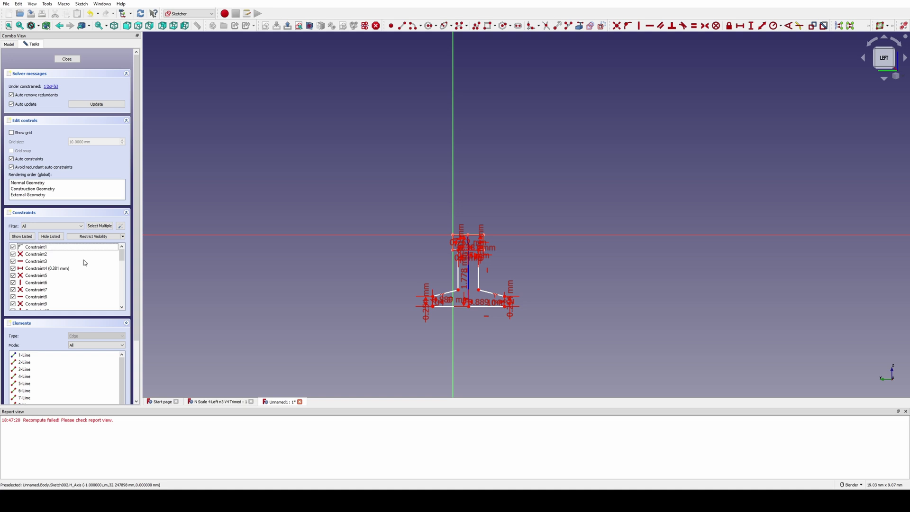
scroll(479, 270, "up", 4)
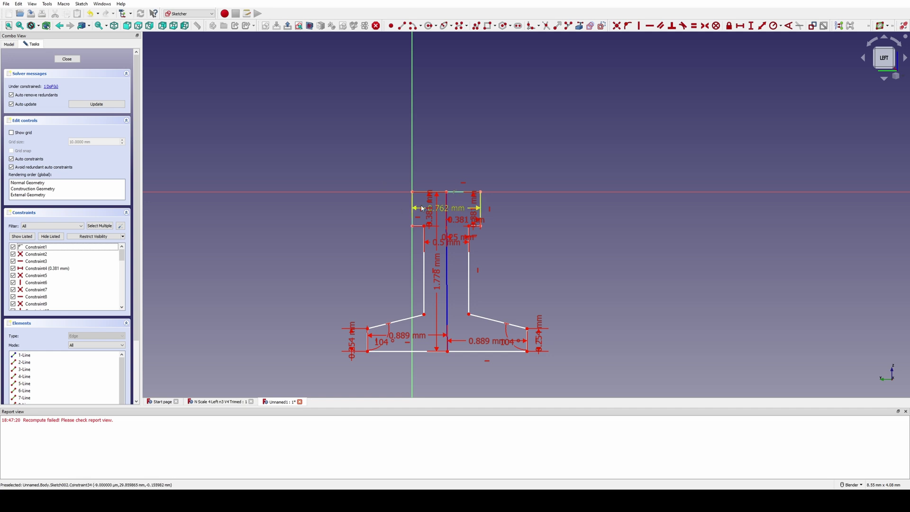
left_click(66, 60)
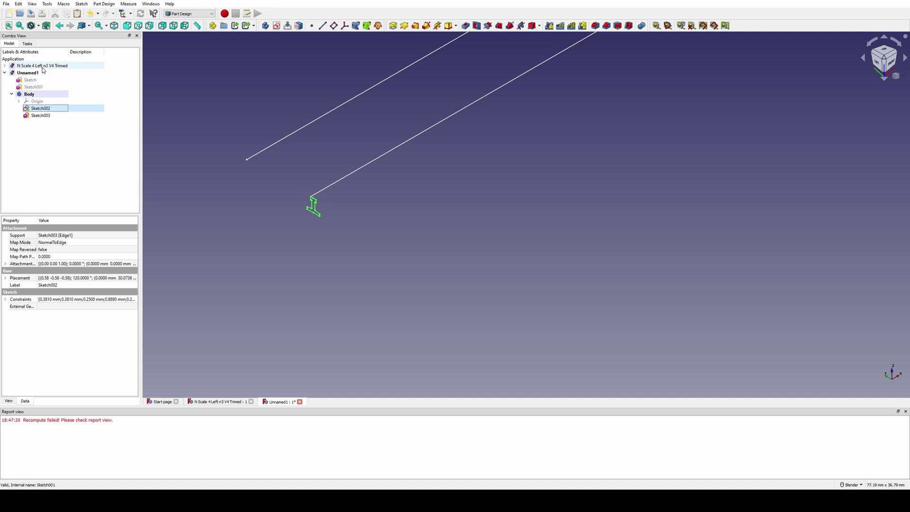
Step: Create an additive pipe sweeping the Sketch002 profile along Edge1 of Sketch003 to form the first rail
left_click(426, 26)
left_click(40, 135)
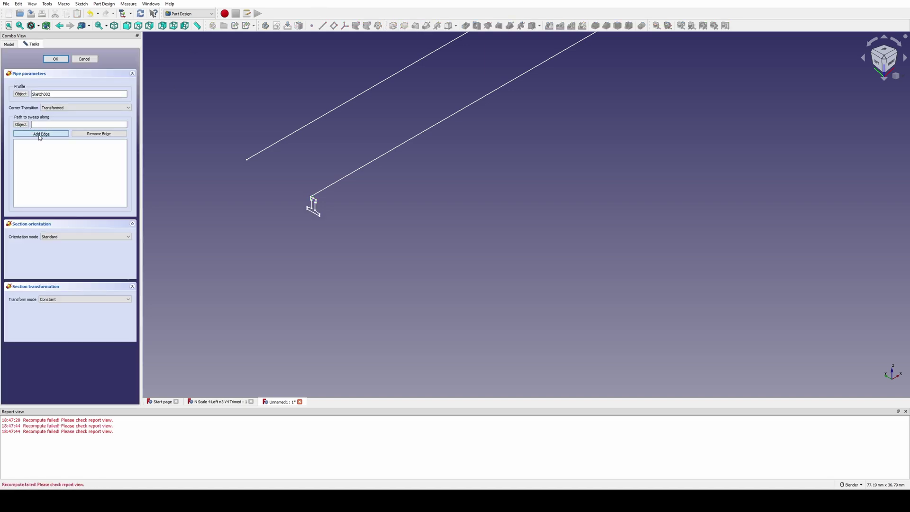
left_click(339, 183)
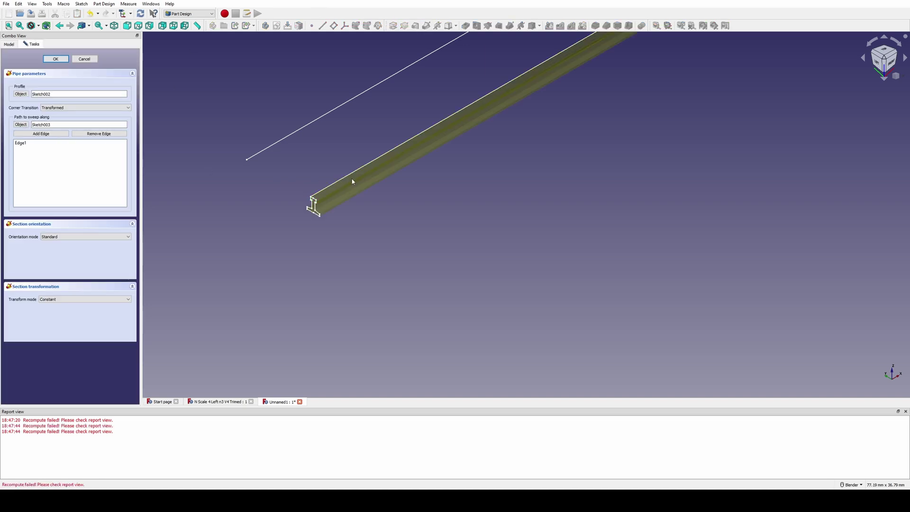
left_click(56, 60)
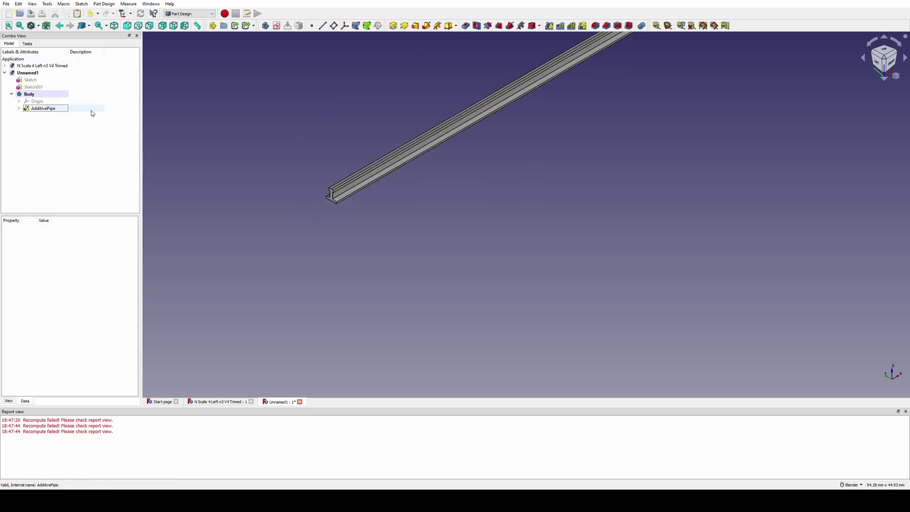
Step: Create a second body, paste copies of the profile and track line sketches, and move both into Body001
left_click(265, 26)
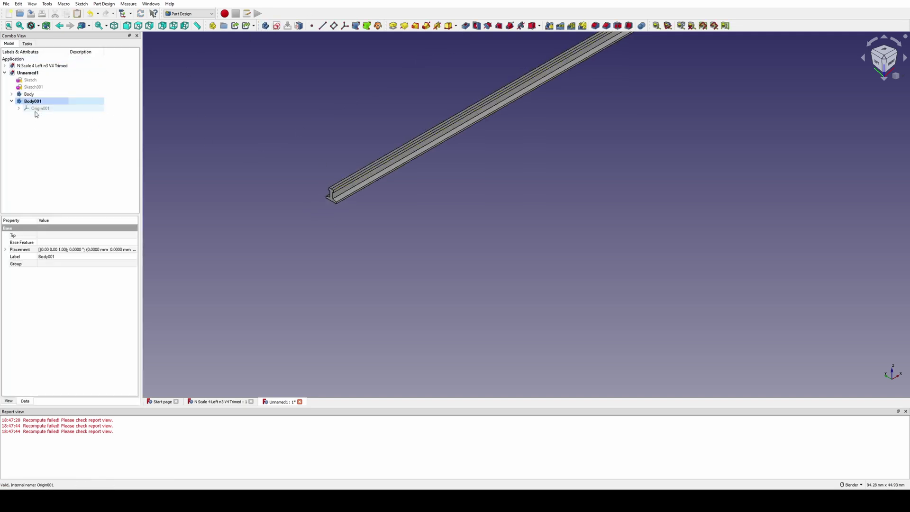
key("ctrl+v")
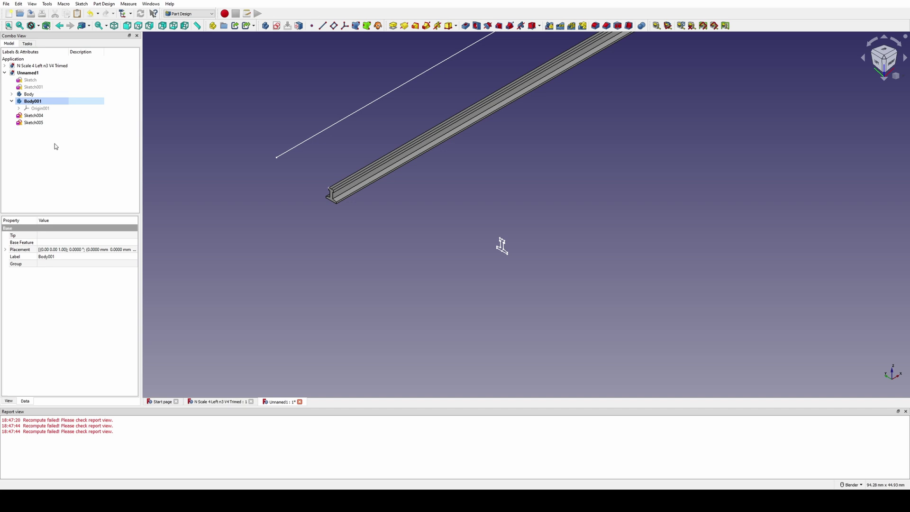
left_click(34, 115)
left_click(33, 122, "ctrl")
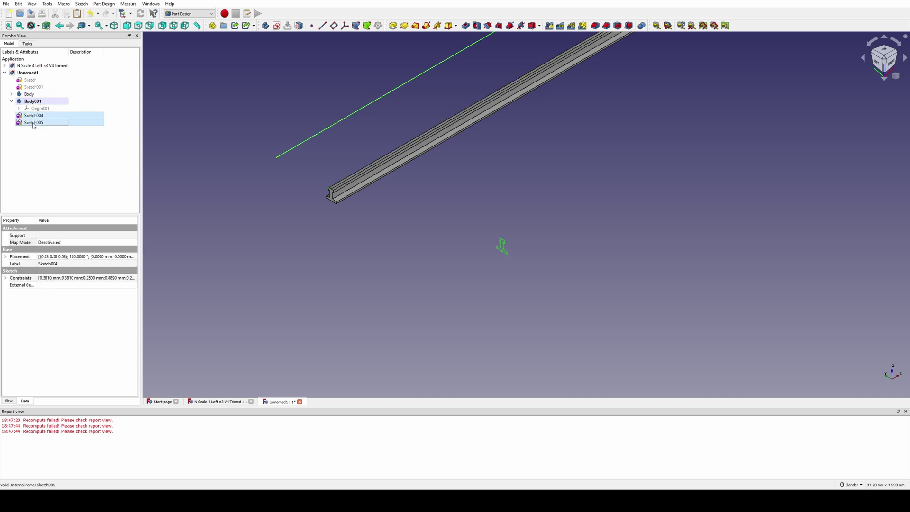
left_click_drag(35, 124, 36, 101)
Step: Attach the profile Sketch004 to Edge2 of Sketch005 using the Normal to edge mode
left_click(46, 116)
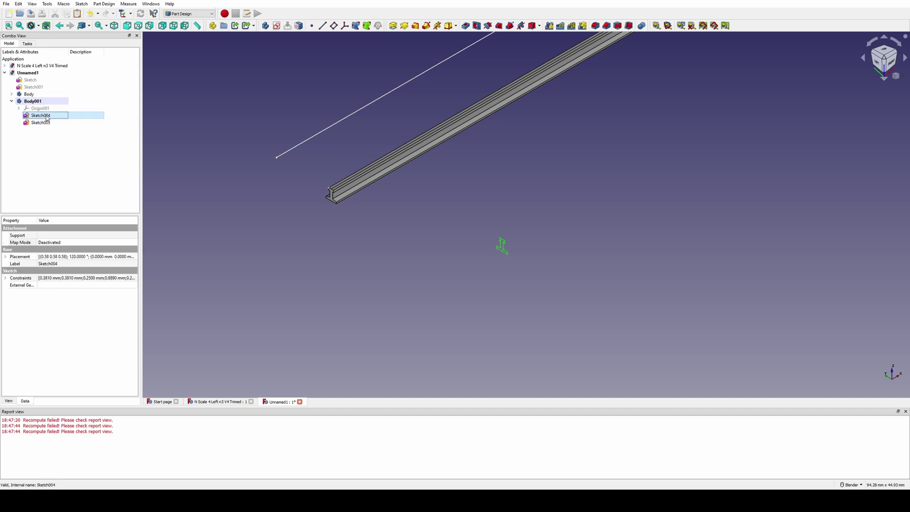
left_click(57, 242)
left_click(134, 242)
left_click(291, 150)
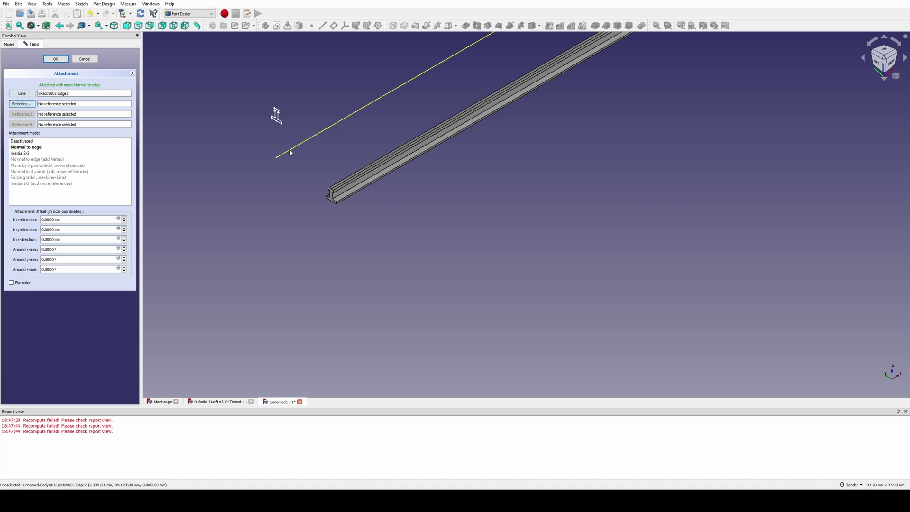
left_click(55, 58)
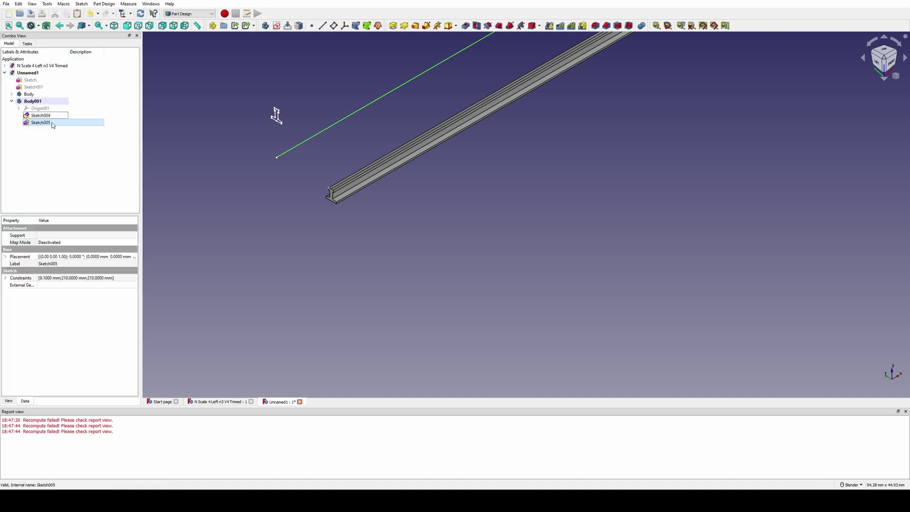
Step: Edit Sketch004 and move the entire rail profile so the right top corner of its head sits on the sketch origin
double_click(46, 116)
left_click(8, 25)
scroll(517, 193, "up", 9)
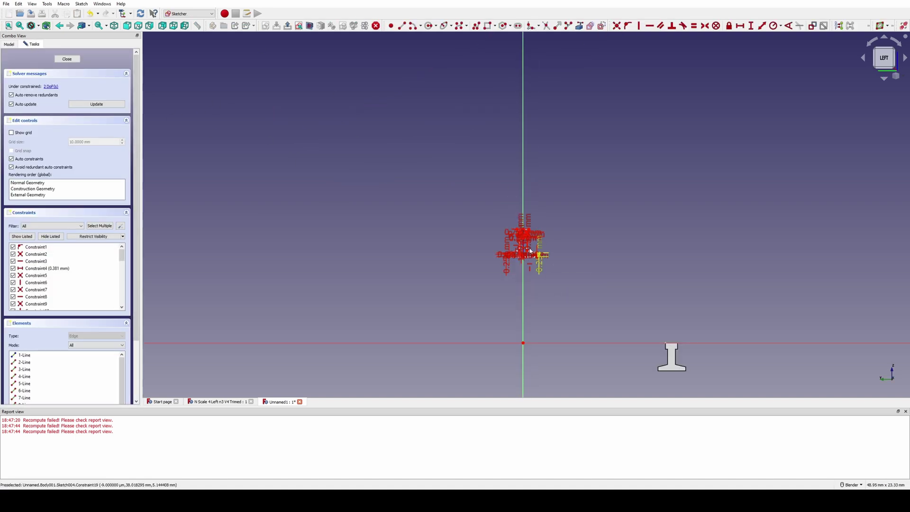
left_click_drag(495, 211, 555, 258)
scroll(555, 257, "up", 5)
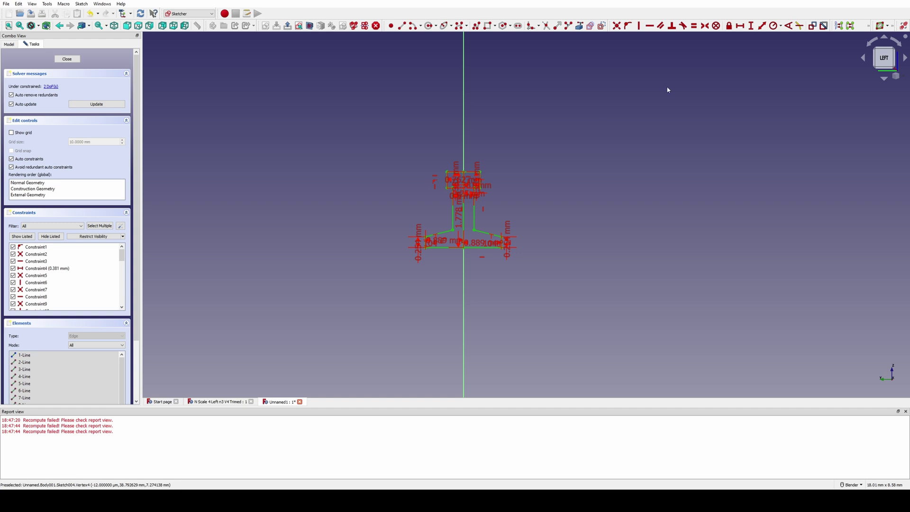
left_click(868, 27)
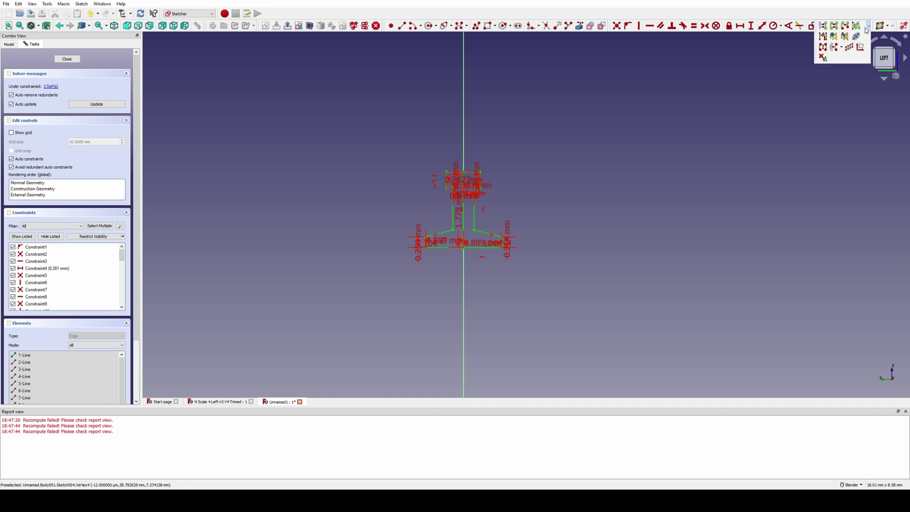
left_click(835, 53)
middle_click_drag(487, 340, 512, 234, "shift")
left_click_drag(512, 233, 539, 240)
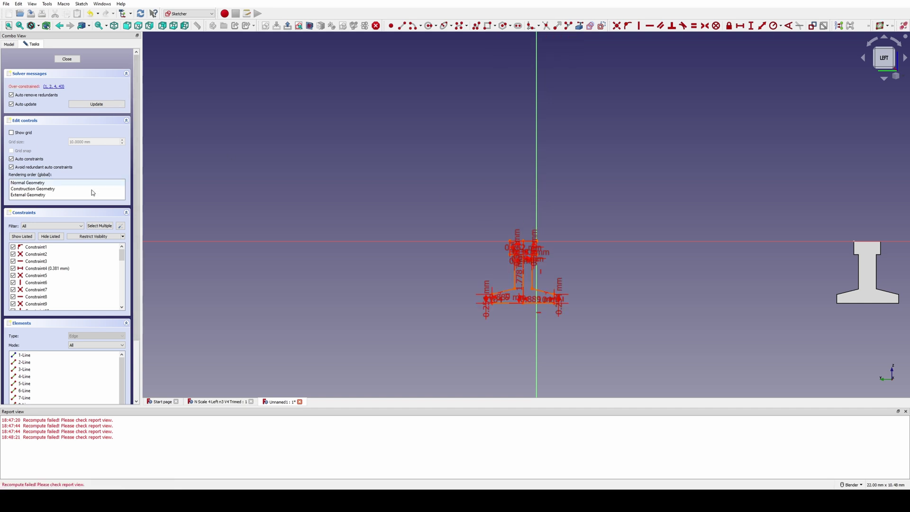
Step: Deactivate the conflicting Constraint1 in Sketch004 and finish editing the sketch
left_click(53, 250)
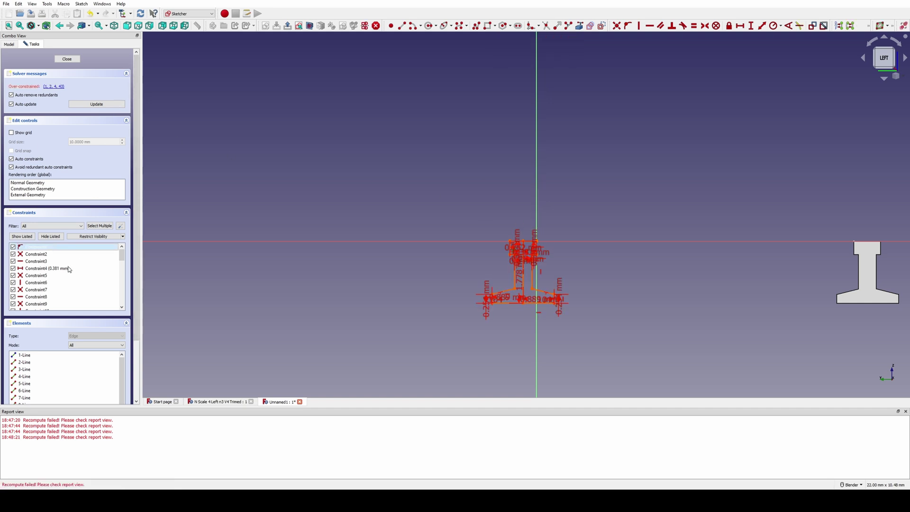
key("k")
key("x")
left_click(74, 59)
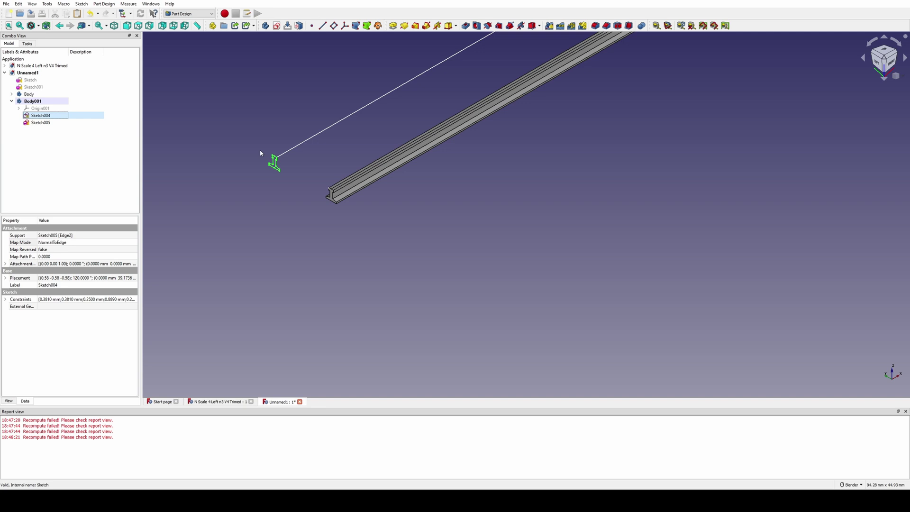
Step: Create an additive pipe sweeping the Sketch004 profile along Edge2 of Sketch005 to form the second rail
left_click(426, 26)
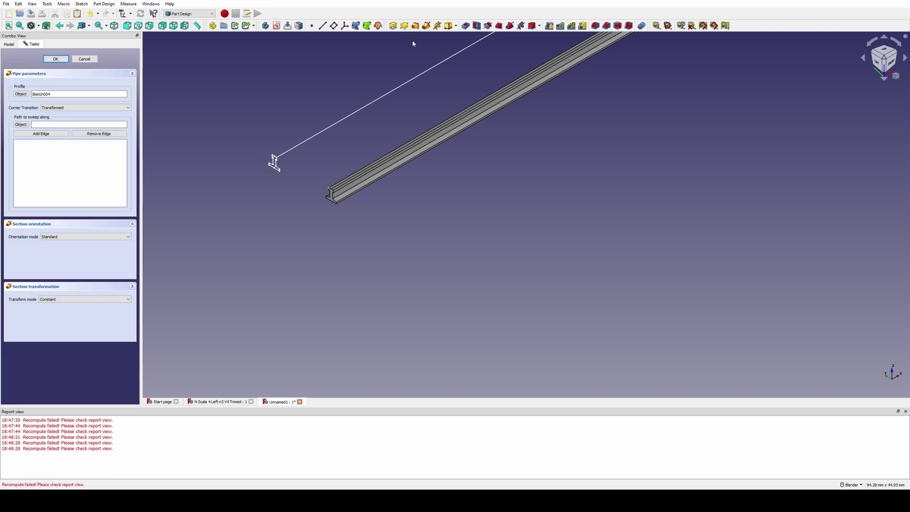
left_click(42, 134)
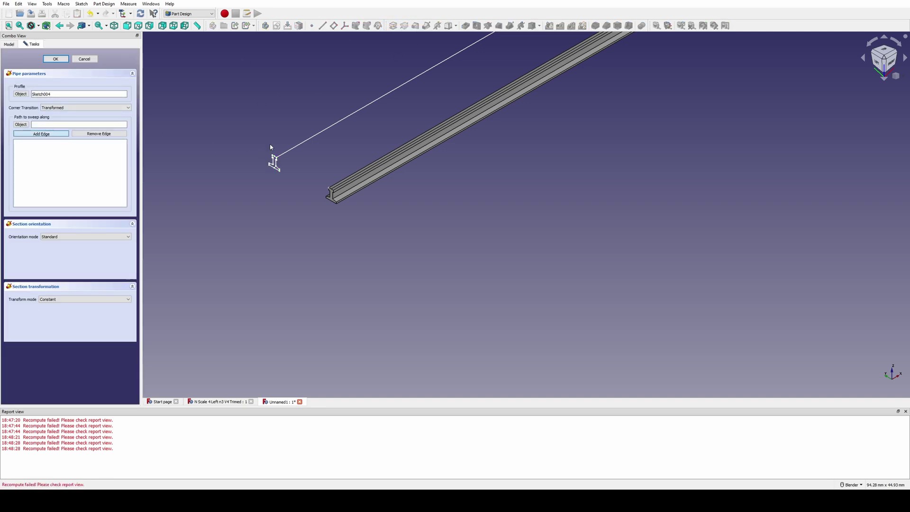
left_click(297, 149)
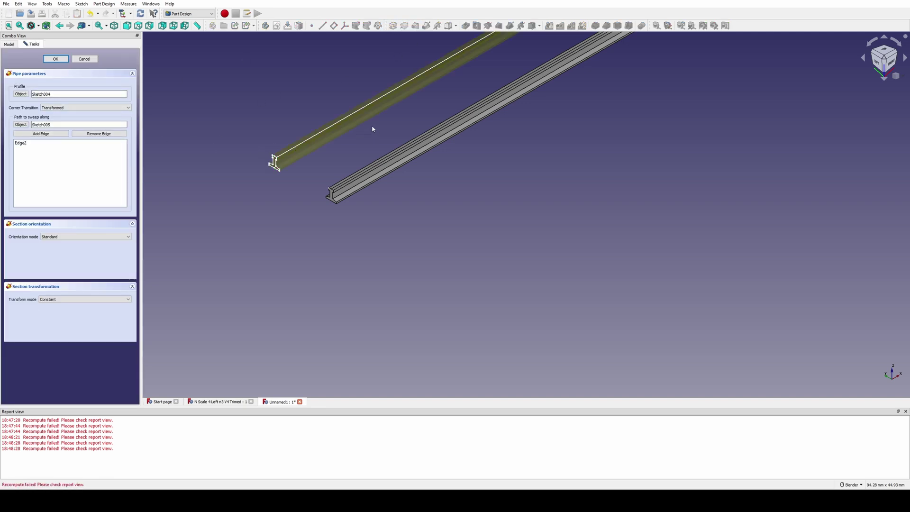
left_click(56, 58)
scroll(452, 140, "down", 6)
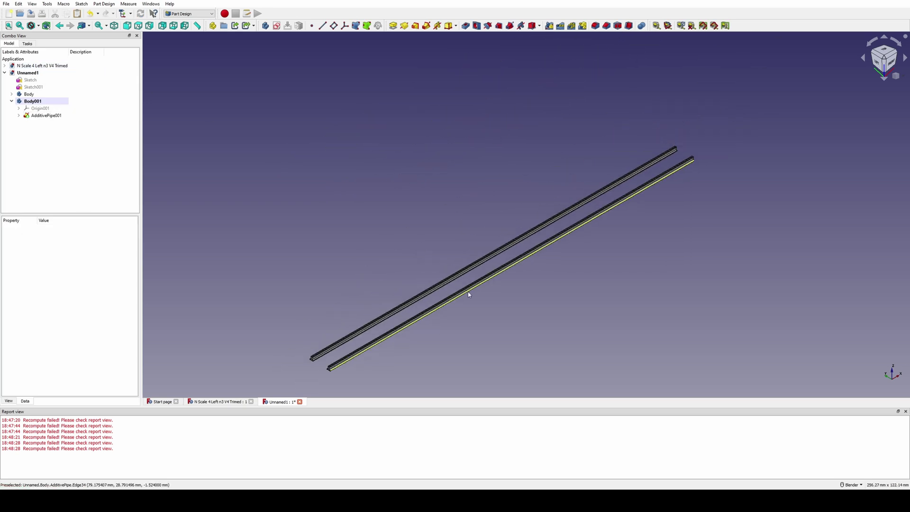
scroll(468, 292, "down", 1)
middle_click_drag(453, 314, 473, 314)
middle_click_drag(359, 339, 461, 254, "shift")
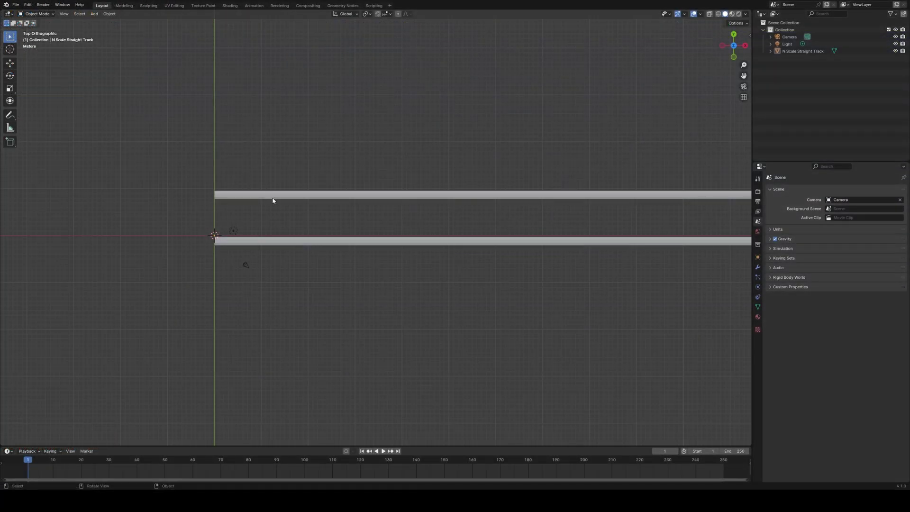
Step: Switch to Blender with the N Scale Straight Track model and add a mesh plane at the origin in top view
middle_click_drag(272, 199, 572, 162)
left_click(734, 35)
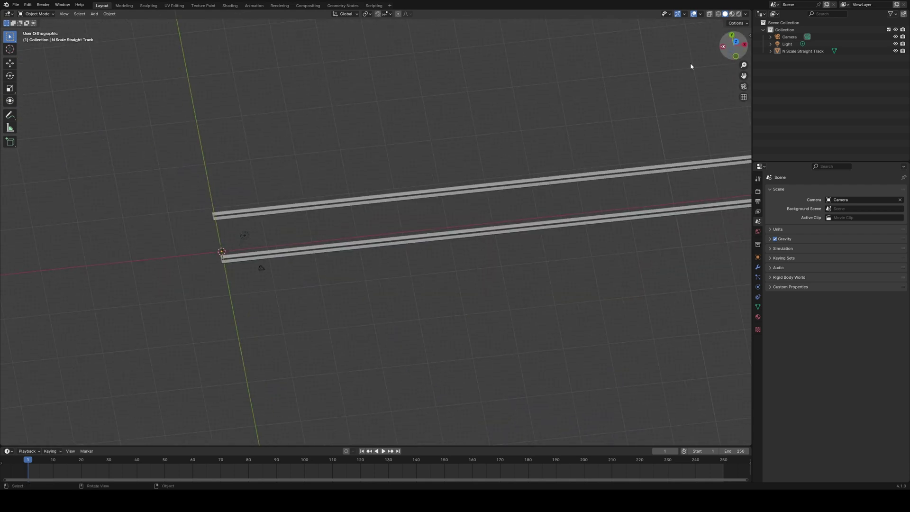
key("shift+a")
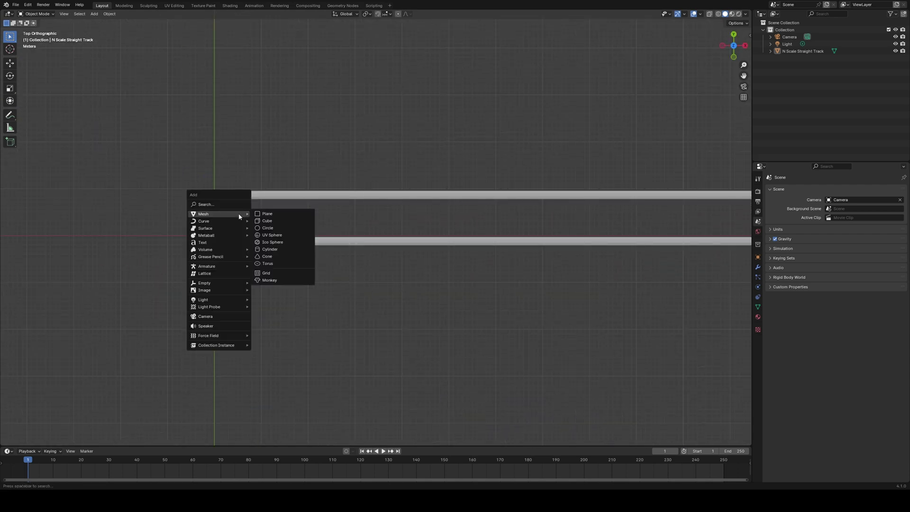
left_click(260, 219)
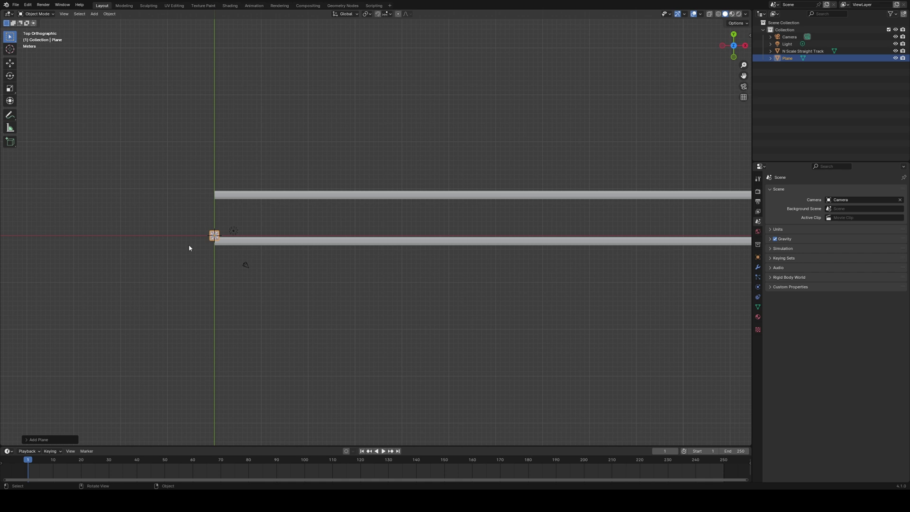
Step: Set the size of the newly added plane at the origin to 1.43 m
scroll(192, 246, "up", 5)
scroll(195, 248, "down", 3)
middle_click_drag(228, 244, 443, 234, "shift")
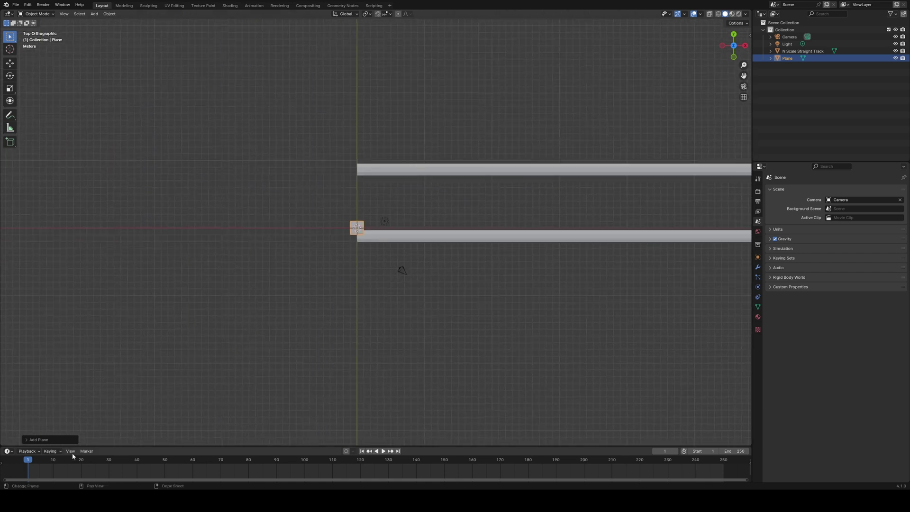
left_click(47, 439)
left_click(103, 377)
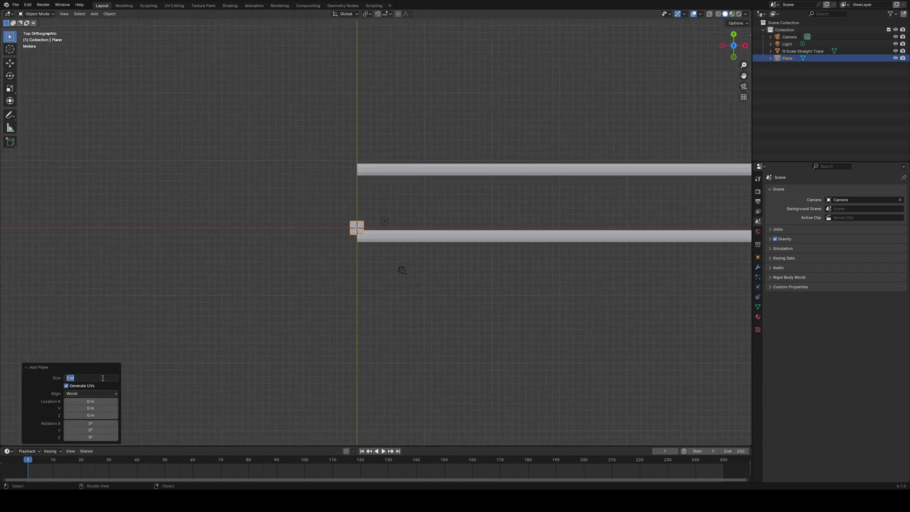
type("1.43")
key("Return")
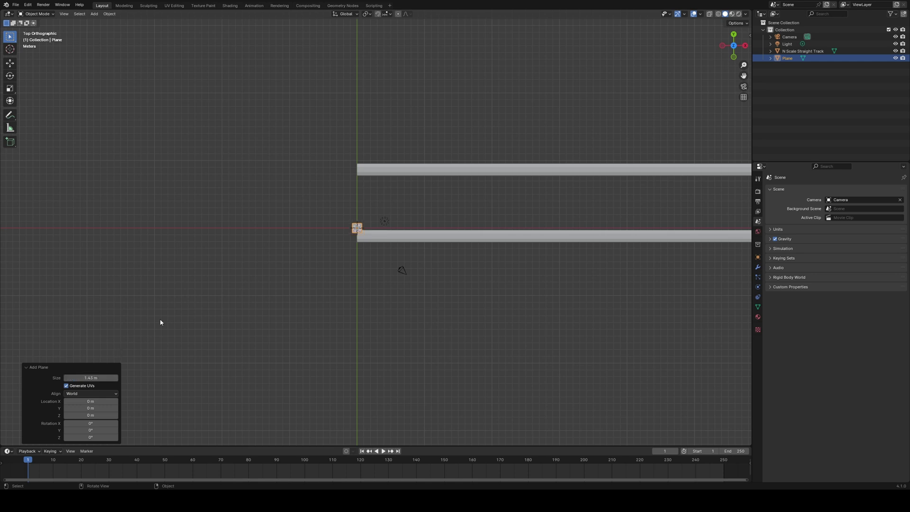
scroll(325, 240, "up", 2)
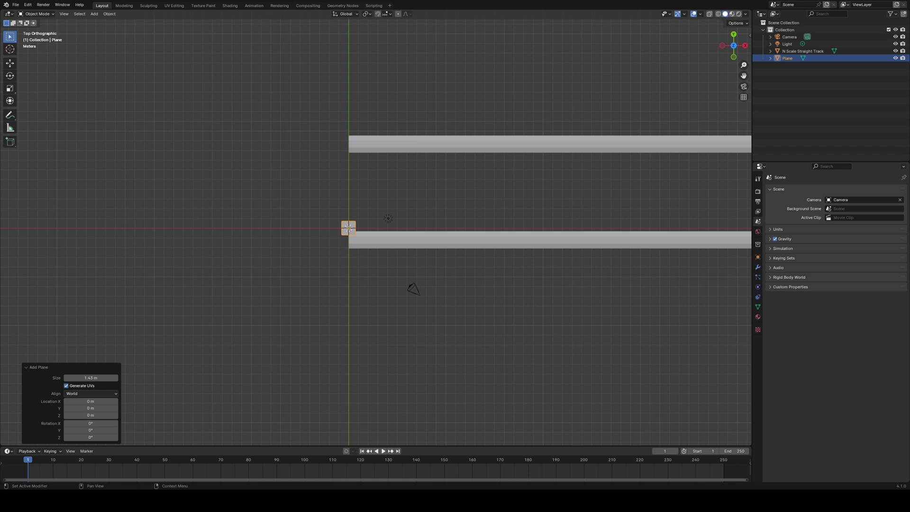
left_click(318, 255)
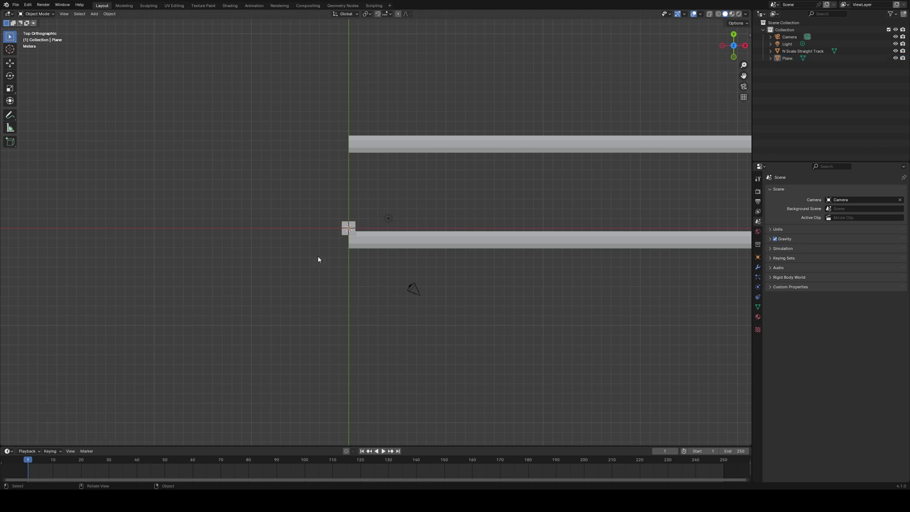
left_click(348, 227)
key("s")
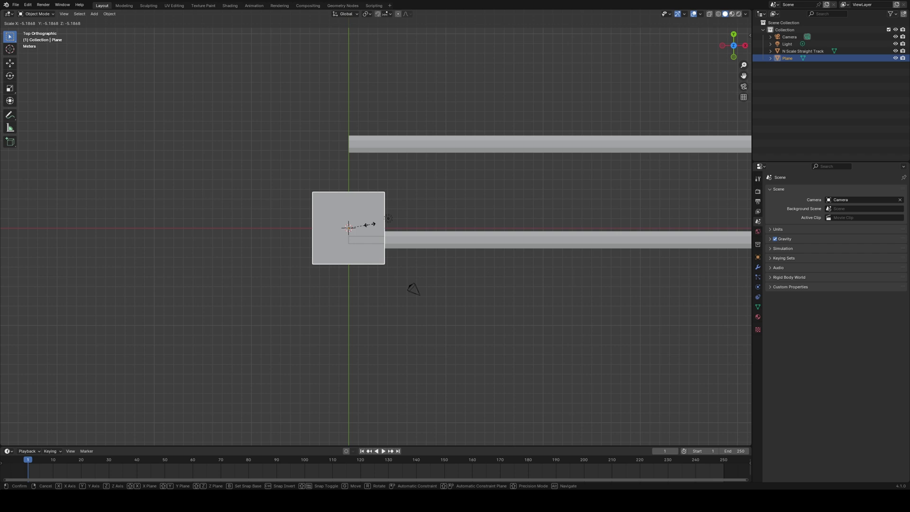
left_click(371, 228)
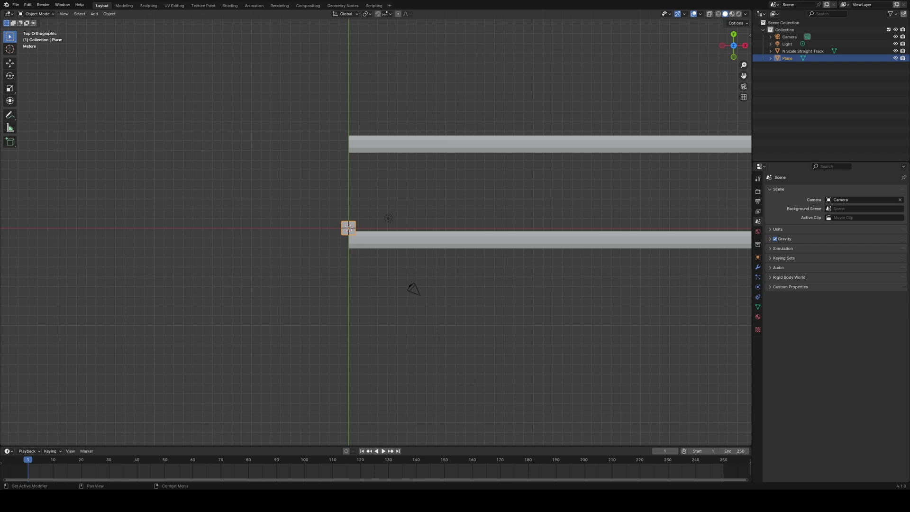
Step: Scale the plane by 16.2 along the global Y axis
key("s")
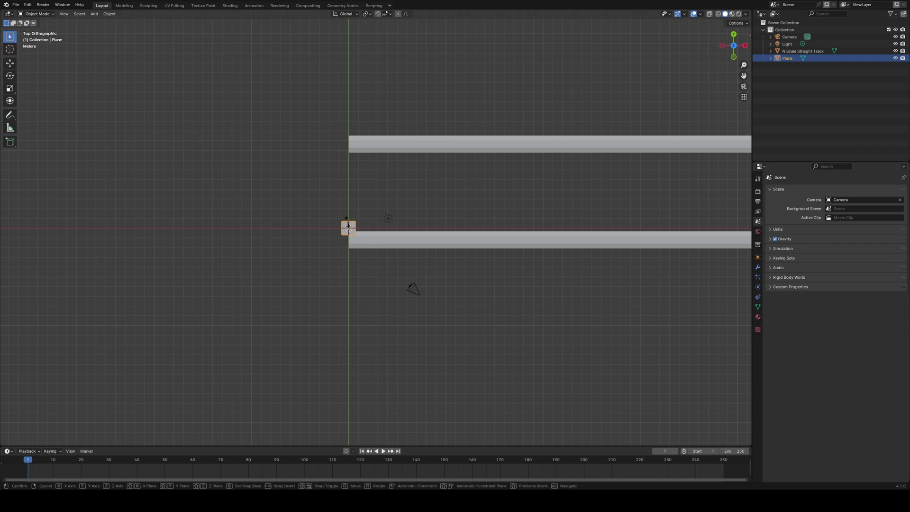
key("y")
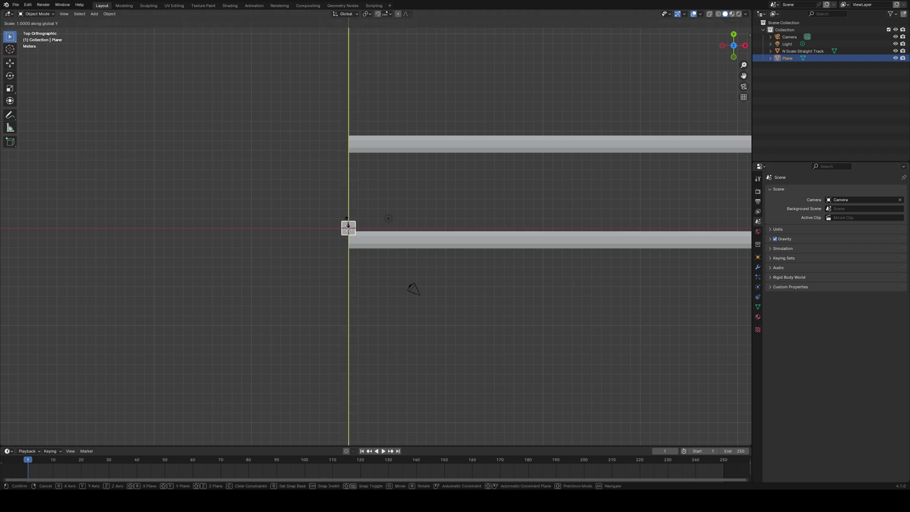
type("16.2")
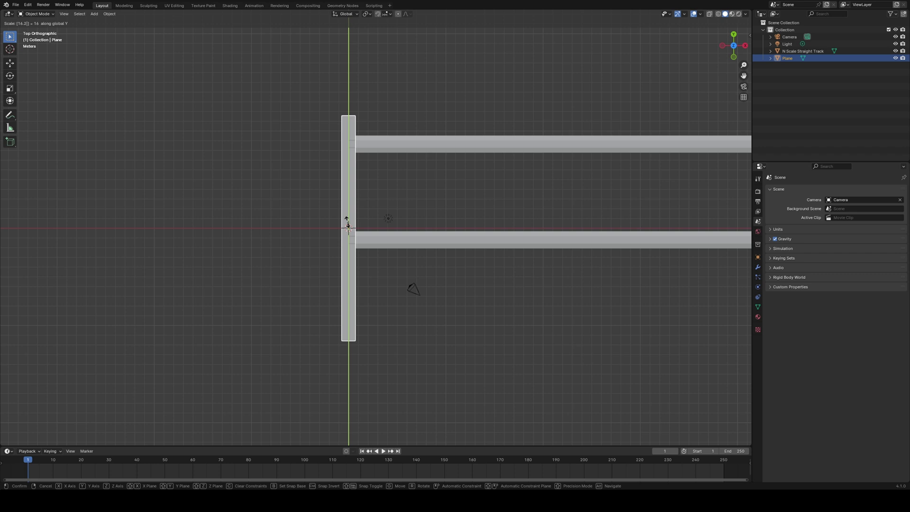
key("Return")
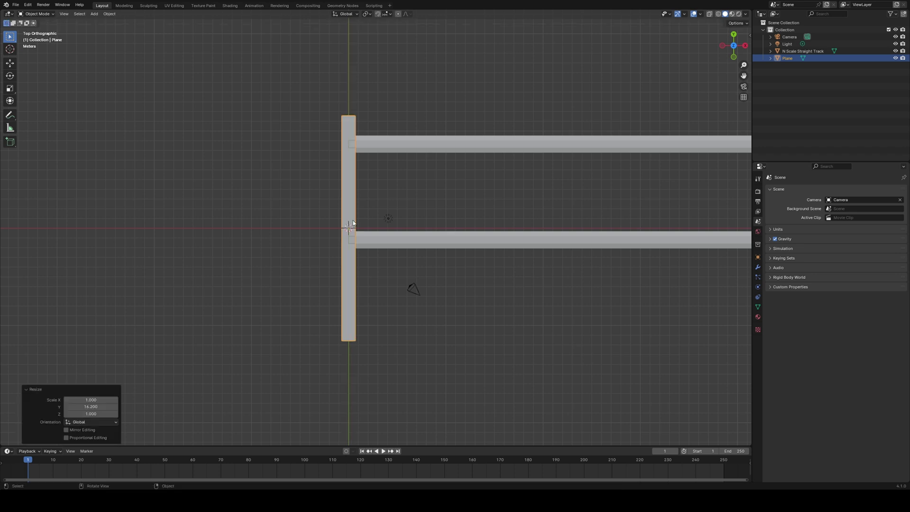
Step: Try placing the stretched plane across the rail ends, and reset its location and scale
key("g")
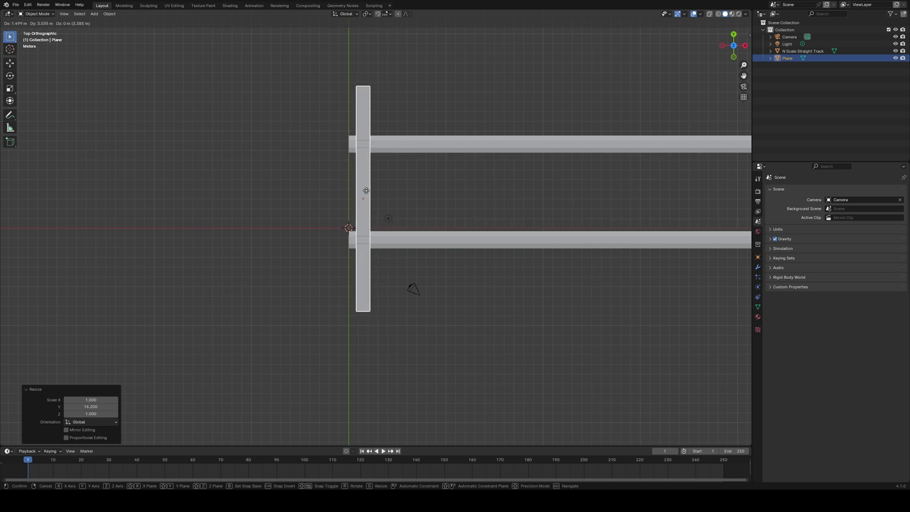
left_click(360, 190)
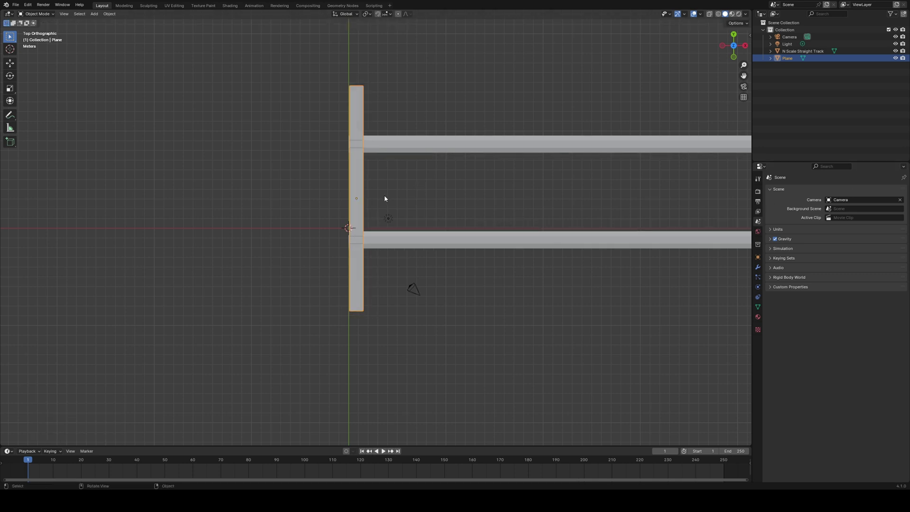
key("alt+g")
key("alt+s")
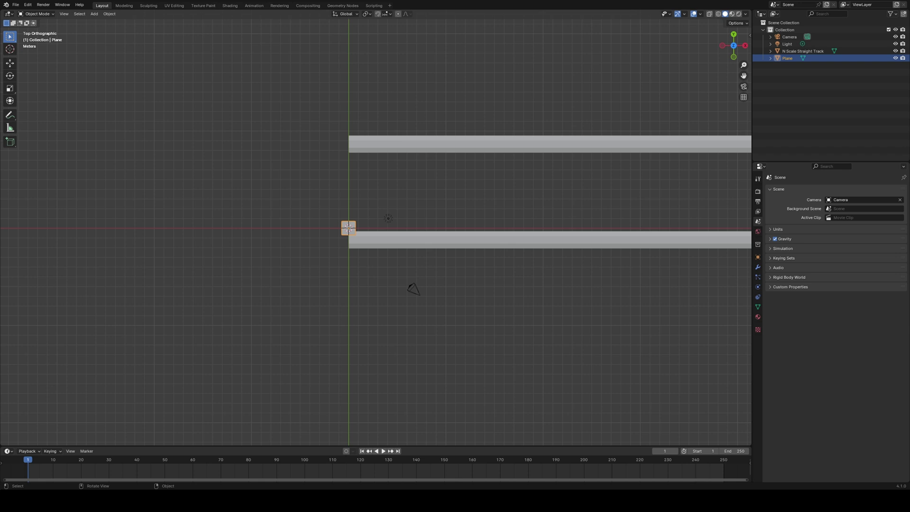
Step: Scale the plane by a factor of 11.32 along Y, leaving it at the origin
key("s")
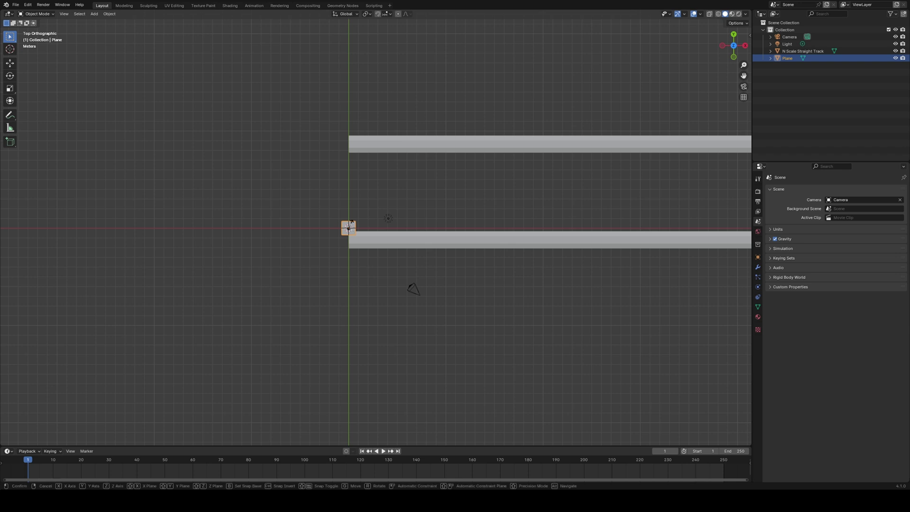
left_click(351, 228)
left_click(101, 406)
type("11.3")
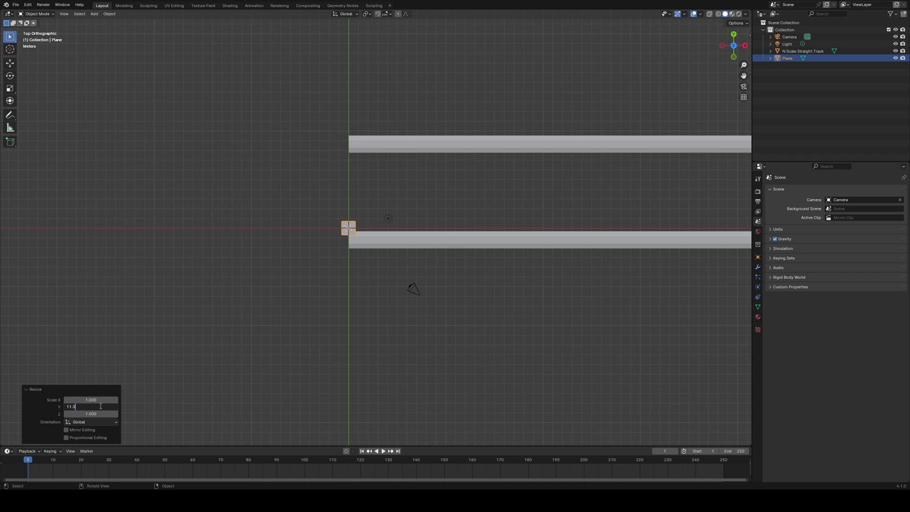
type("2")
key("Return")
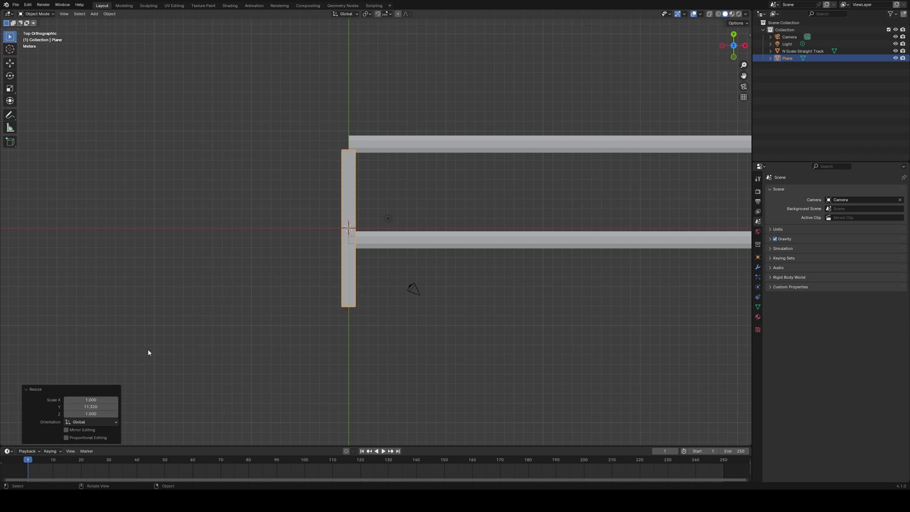
key("g")
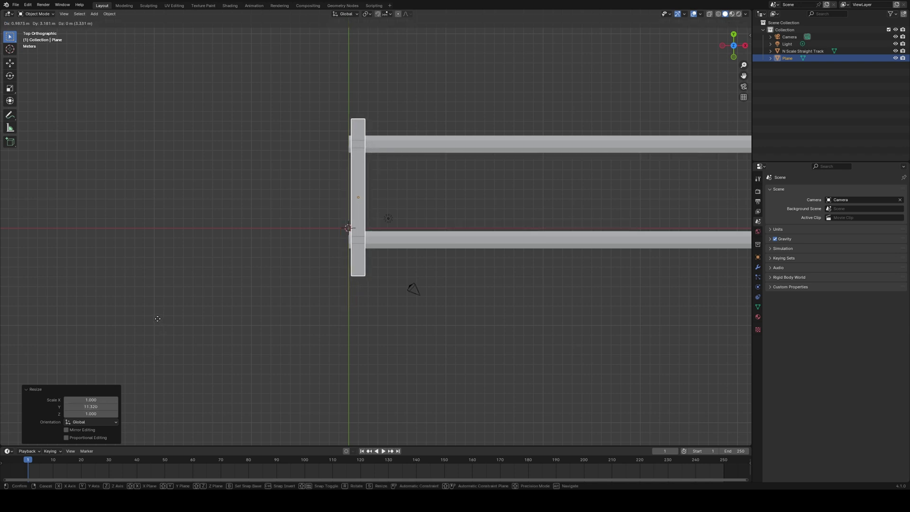
left_click(134, 349)
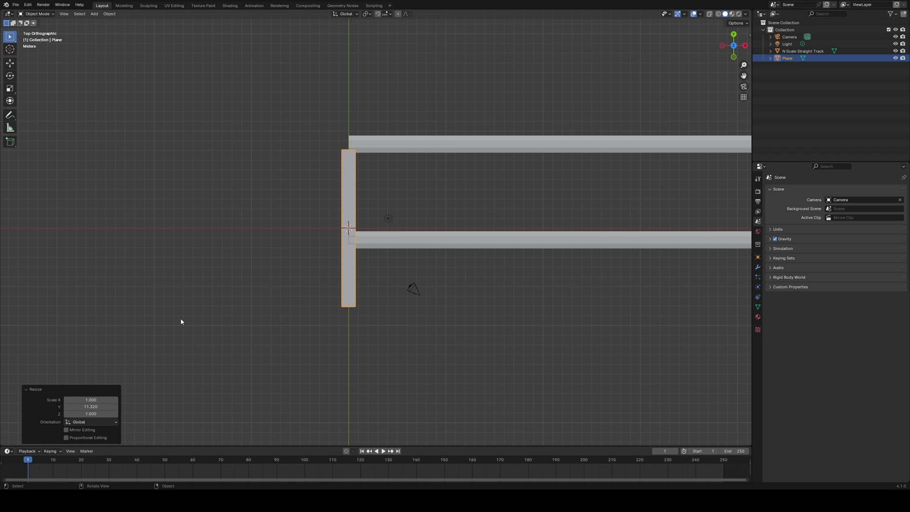
Step: Move the N Scale Straight Track about -0.73 m in X and -3.73 m in Y so its rail ends sit centred on the plane
left_click(421, 142)
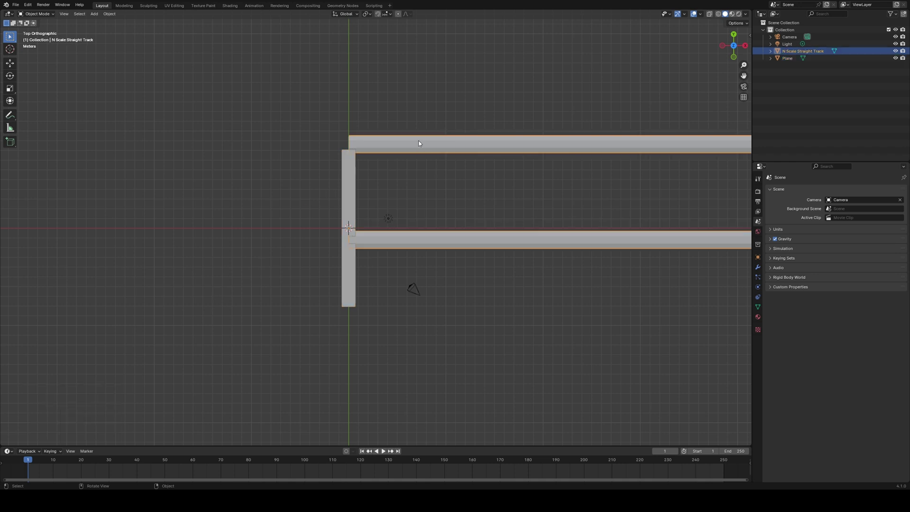
key("g")
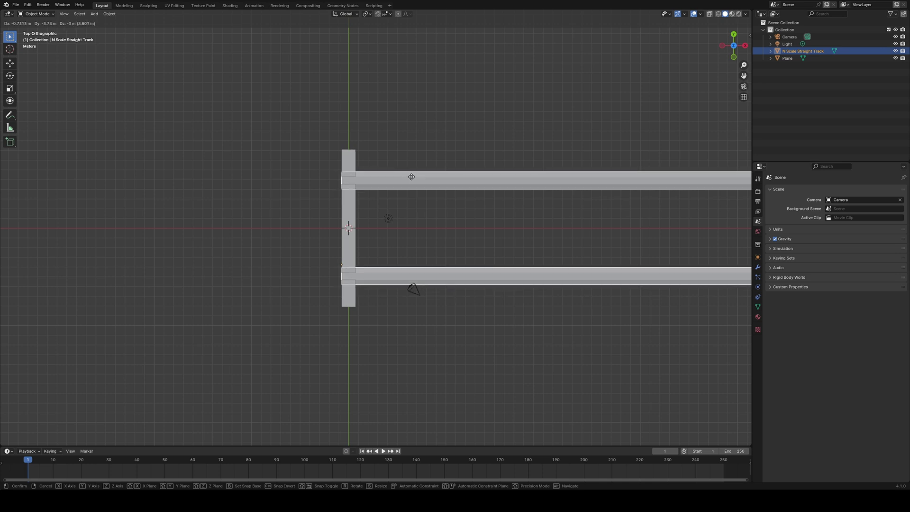
left_click(412, 177)
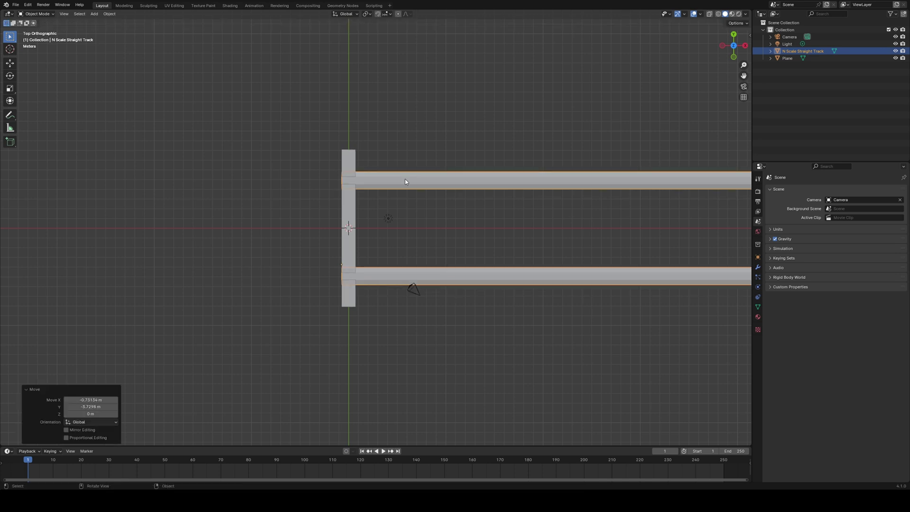
scroll(369, 200, "up", 5)
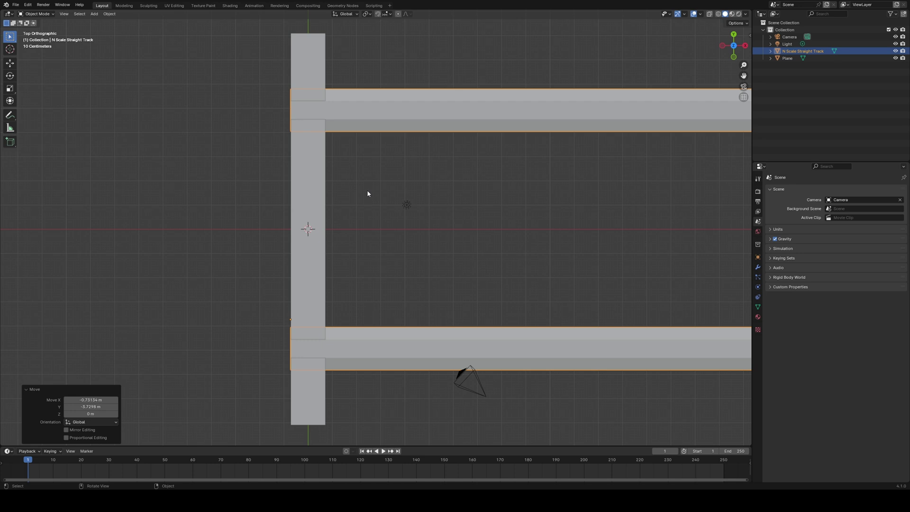
scroll(369, 185, "down", 4)
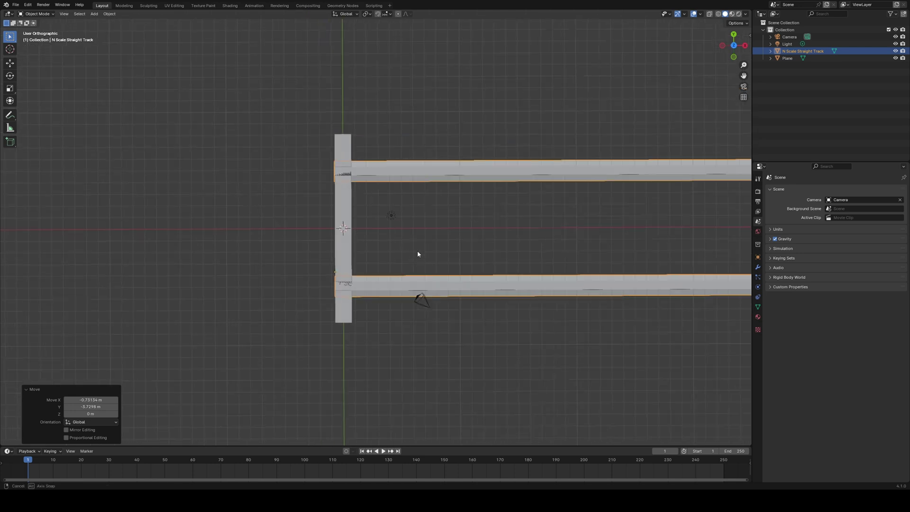
Step: Extrude the plane's face 1.11 m along its normal in Edit Mode to form a solid tie
middle_click_drag(417, 251, 441, 190)
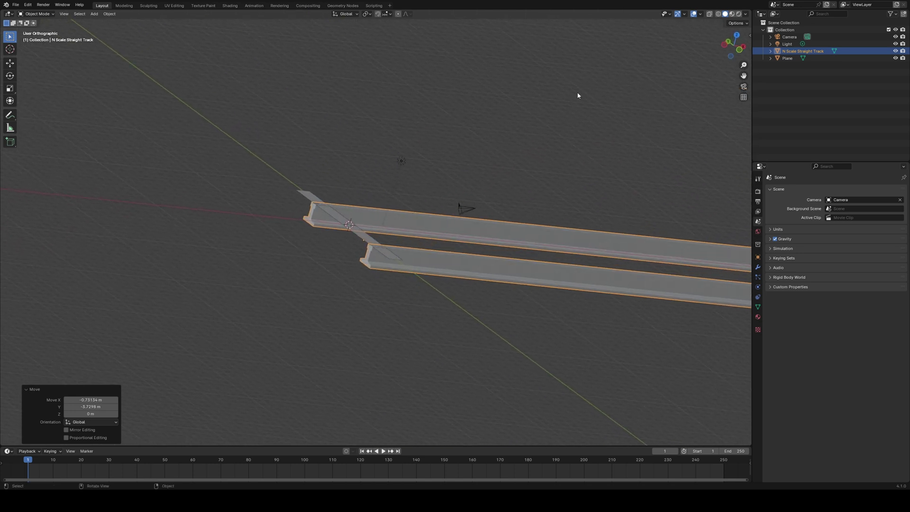
middle_click_drag(578, 95, 505, 86)
left_click(336, 232)
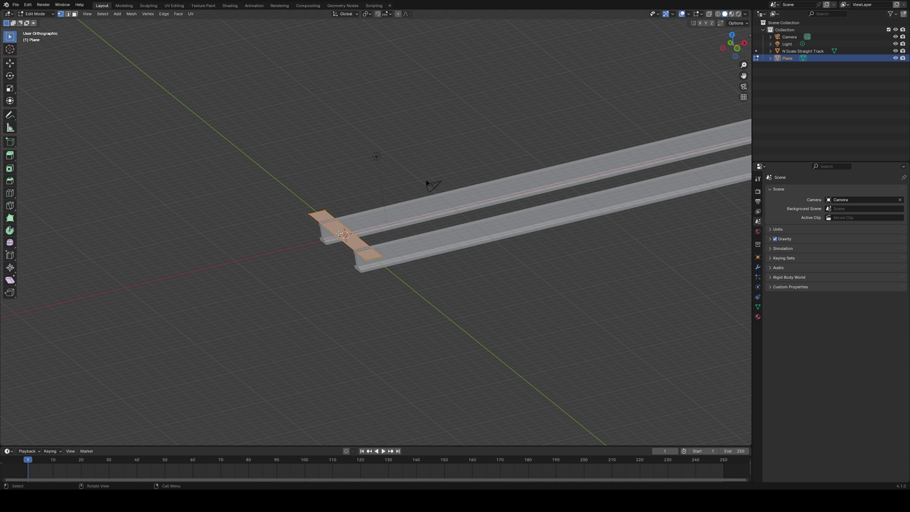
key("Tab")
scroll(339, 233, "up", 3)
scroll(339, 233, "up", 2)
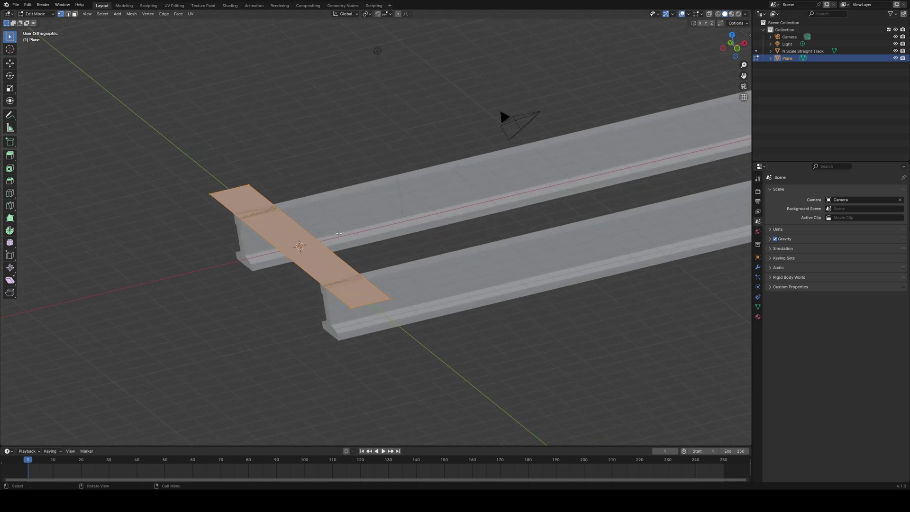
key("g")
key("z")
key("z")
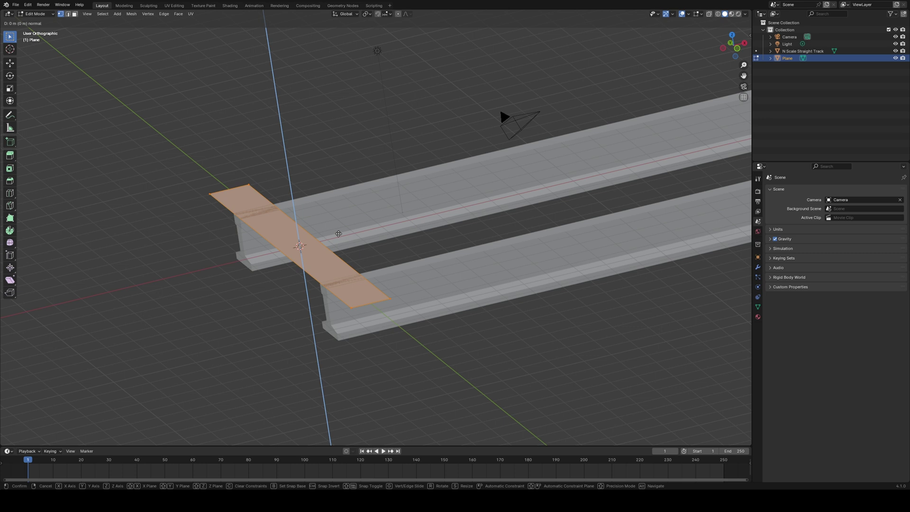
left_click(339, 233)
left_click(103, 414)
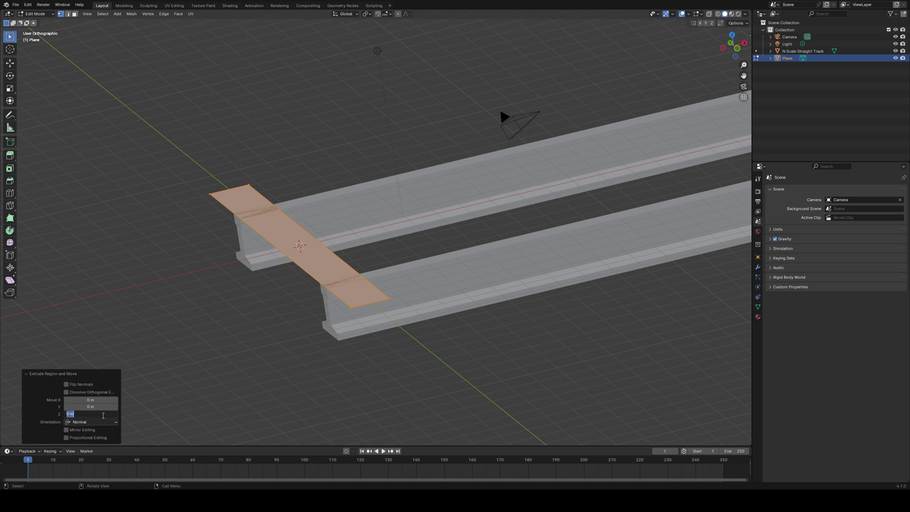
type("1.11")
key("Return")
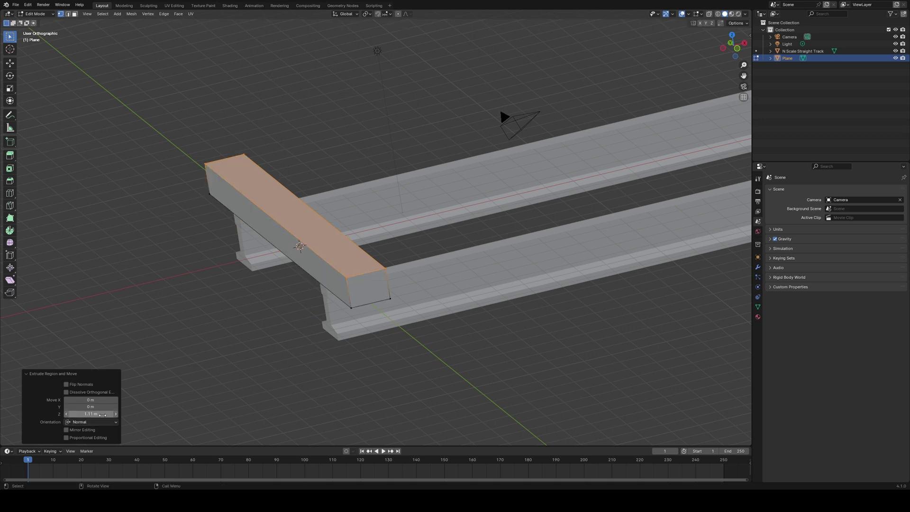
Step: Reverse the tie's extrusion to -1.11 m so it extends downward, and return to Object Mode
left_click(103, 414)
key("Home")
type("-")
key("Return")
key("Tab")
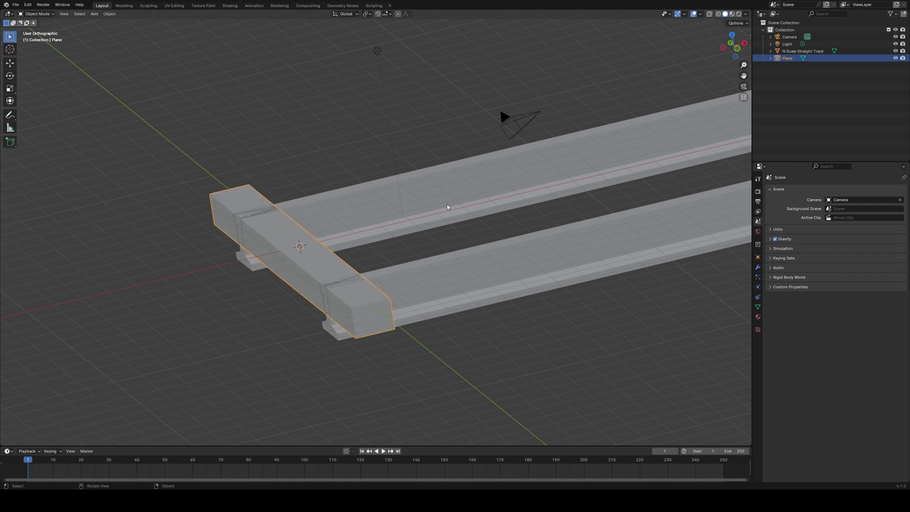
Step: Enter Edit Mode on the tie and switch to the top orthographic view
key("Tab")
middle_click_drag(447, 206, 359, 186)
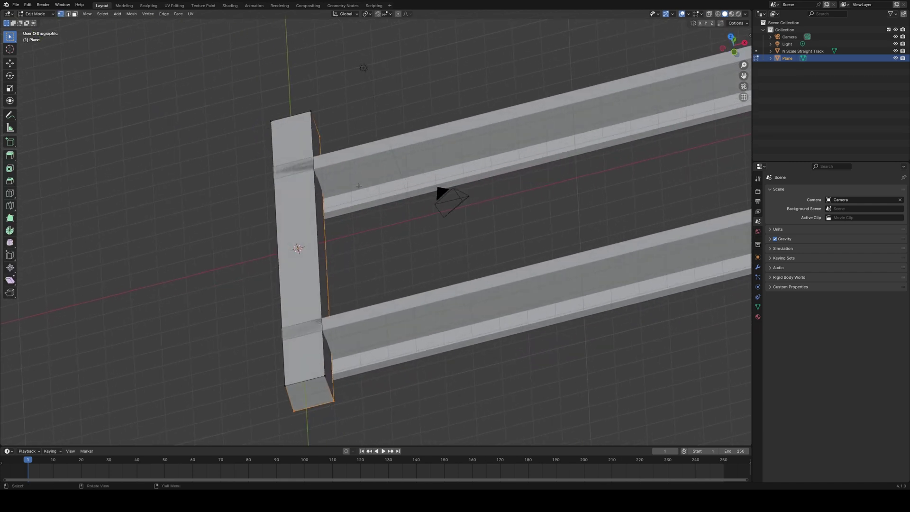
left_click(731, 36)
middle_click_drag(366, 207, 486, 254, "shift")
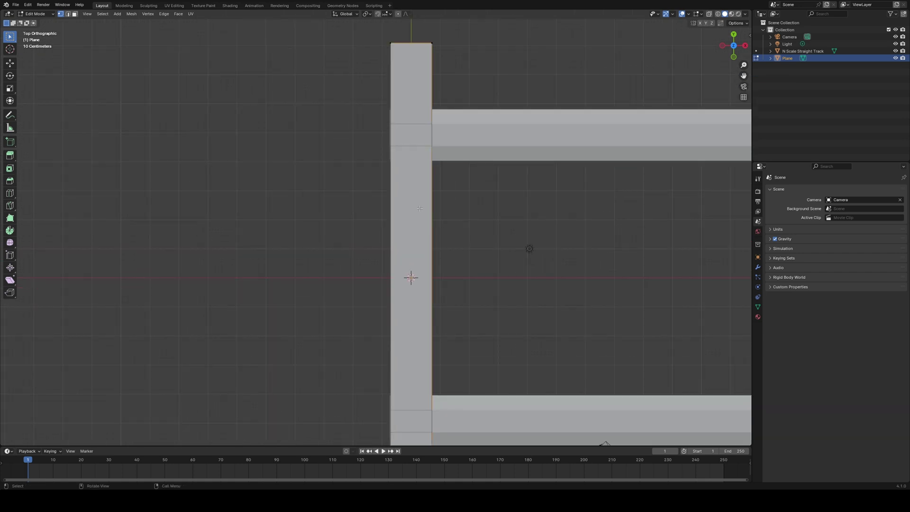
key("Tab")
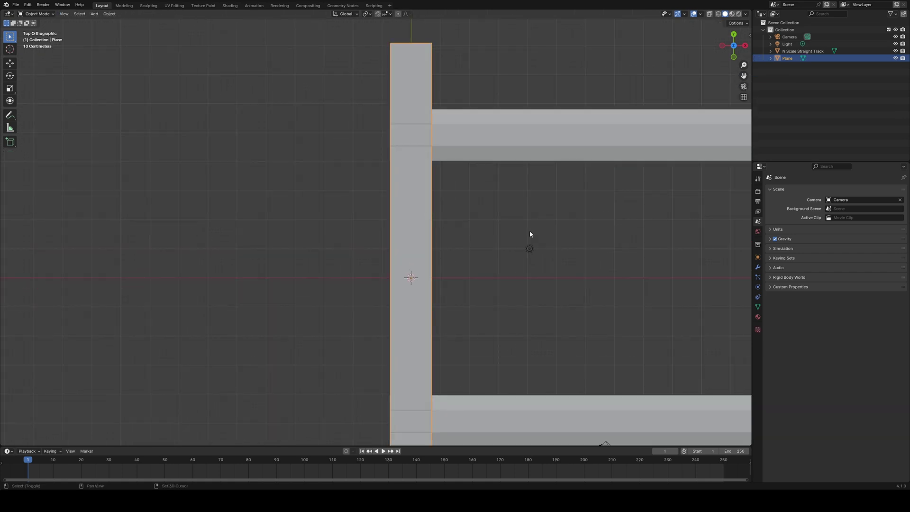
middle_click_drag(530, 235, 420, 217, "shift")
key("shift+a")
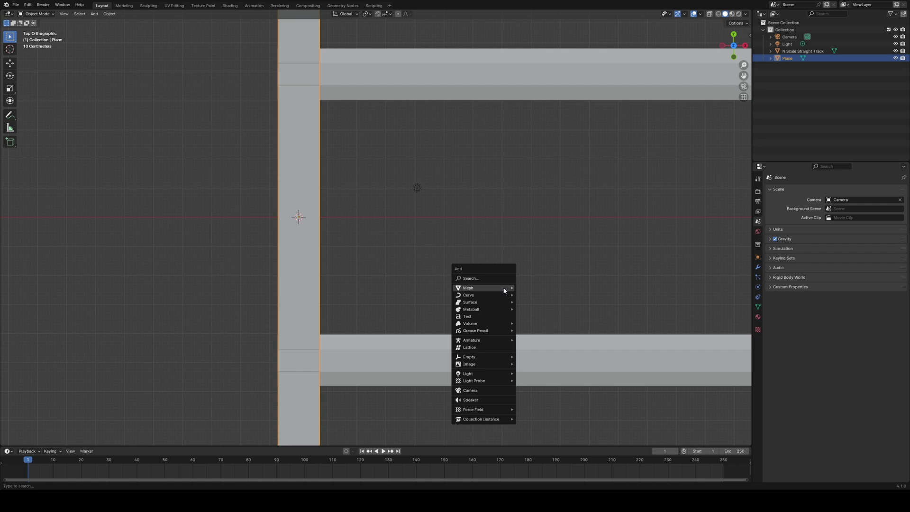
key("Escape")
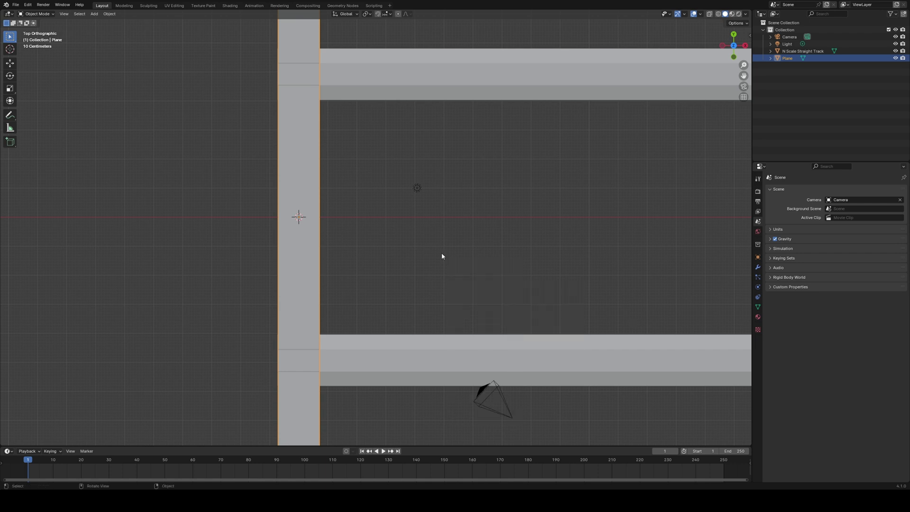
scroll(399, 215, "down", 3)
key("Tab")
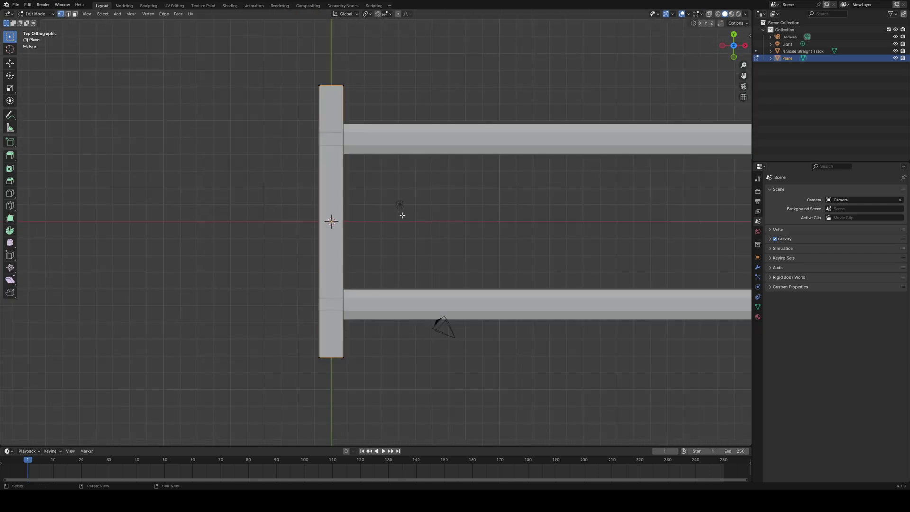
Step: Add a 1.43 m plane inside the tie's mesh and move it about 4.9 m along Y to the rail on the positive Y side
key("shift+a")
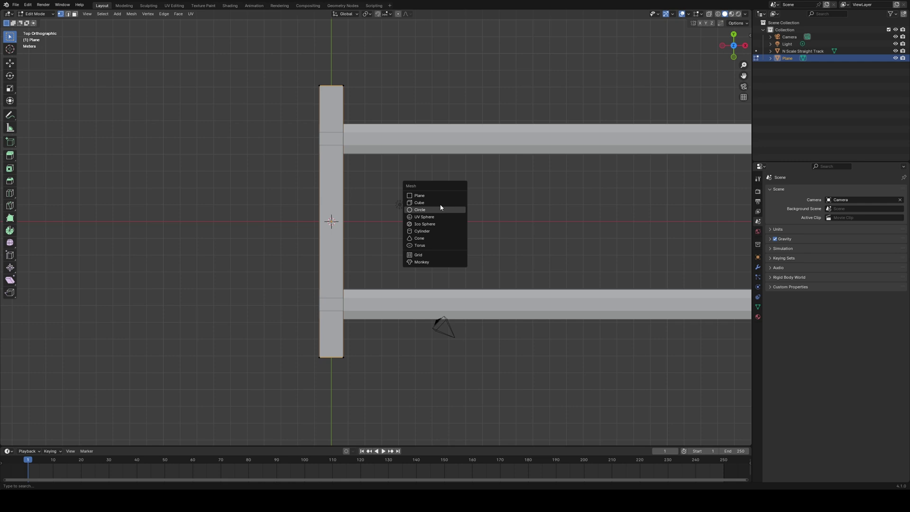
left_click(434, 196)
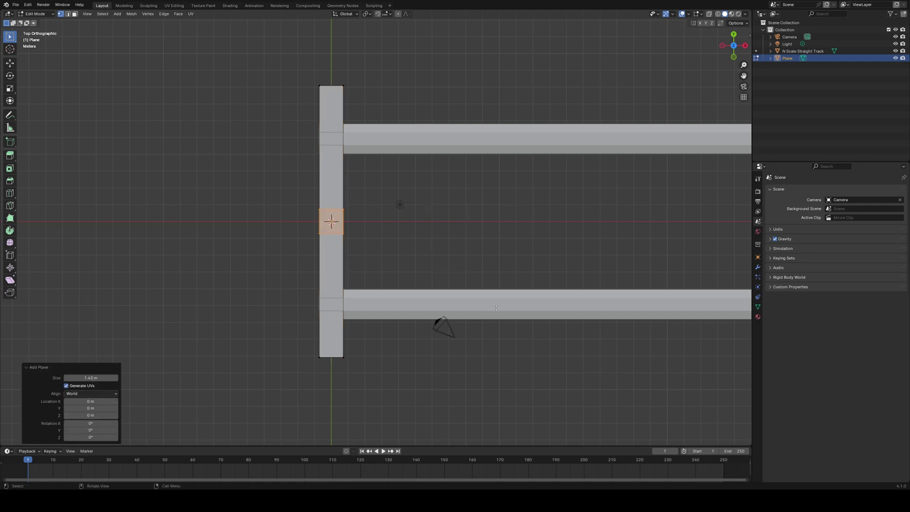
key("g")
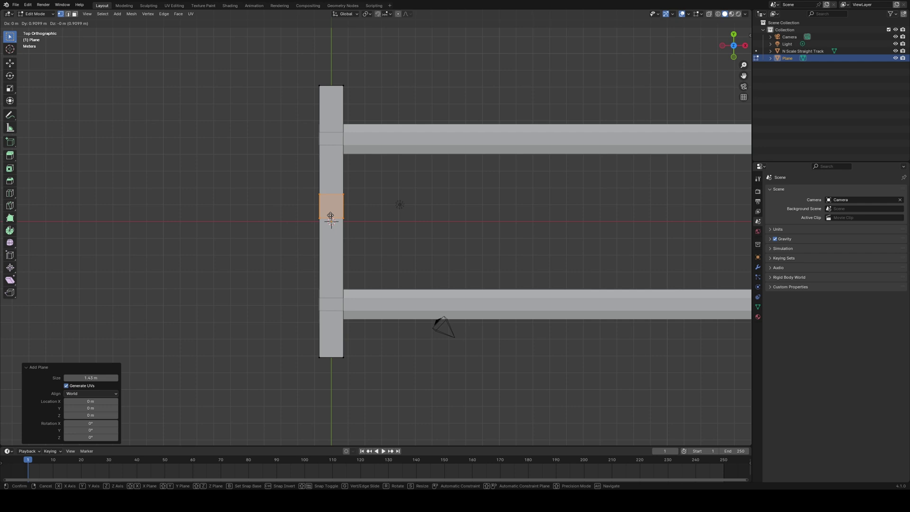
key("y")
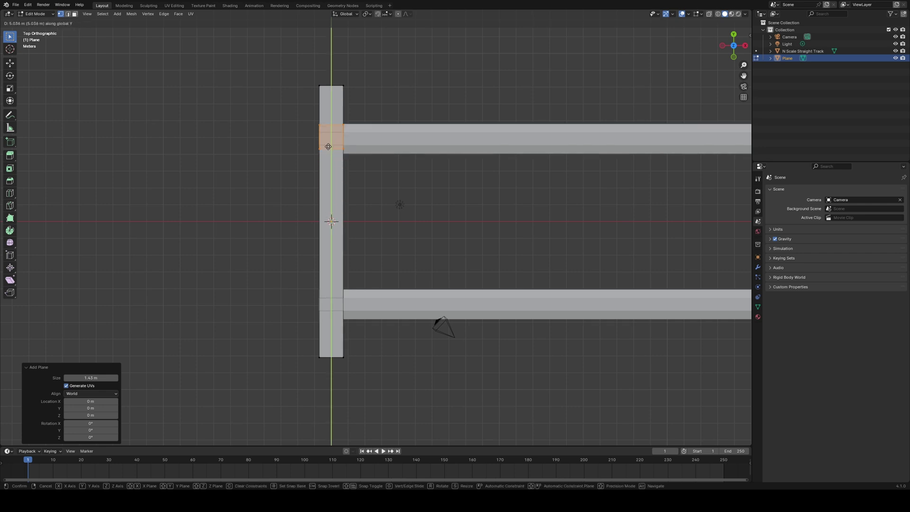
left_click(328, 149)
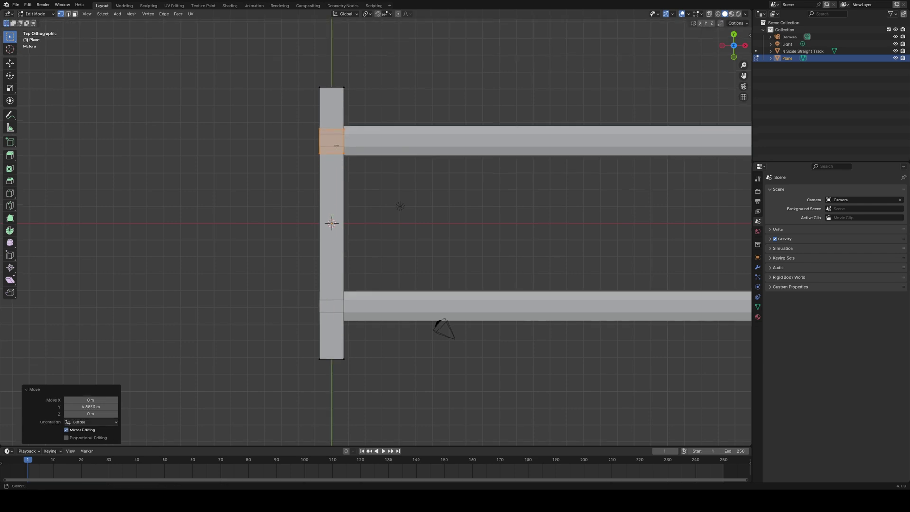
Step: Scale the small plane by about 0.924 along X so it sits just inside the tie's width
scroll(326, 212, "up", 5)
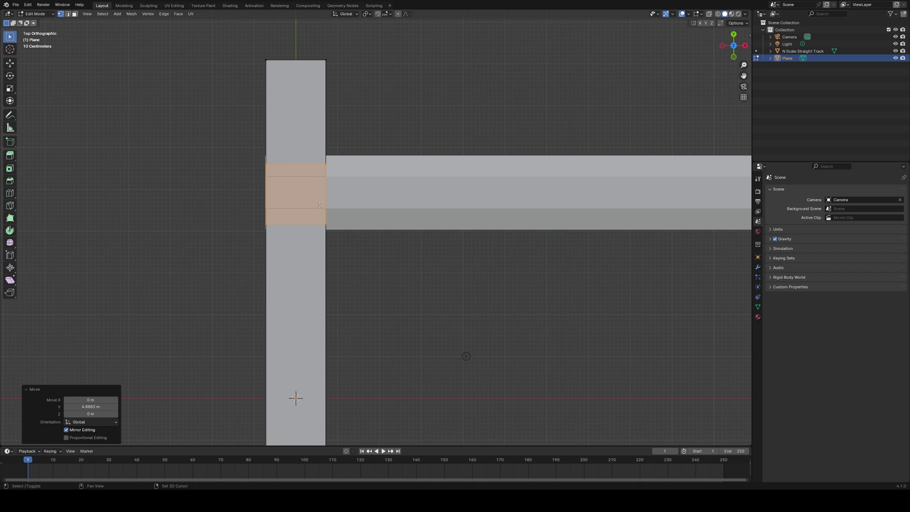
middle_click_drag(319, 206, 393, 218, "shift")
scroll(392, 219, "up", 2)
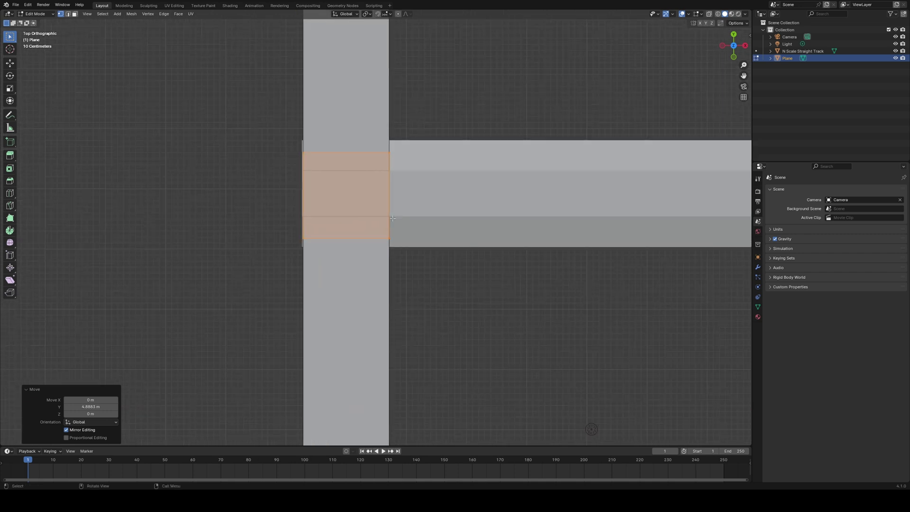
key("s")
key("x")
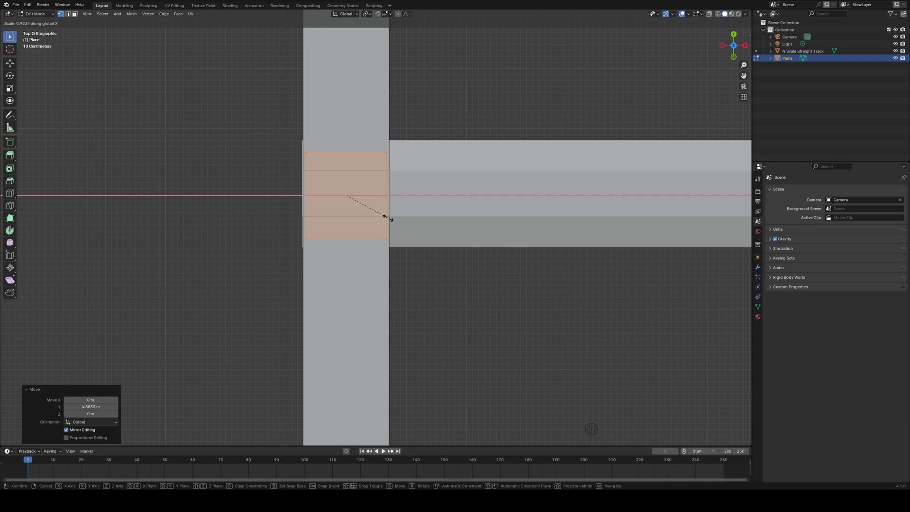
left_click(388, 218)
Step: Nudge the small plane about 0.01 m along Y and scale it by about 2.25 along Y so it extends past both rail edges
key("g")
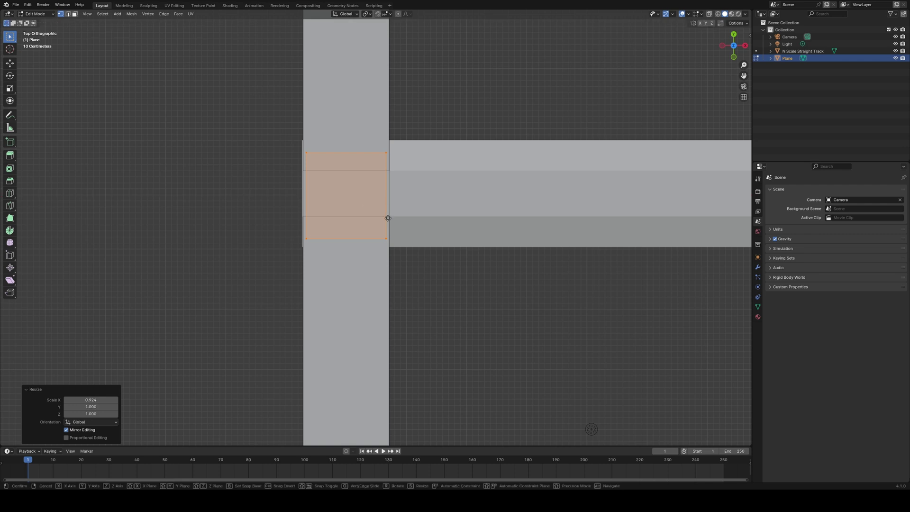
key("y")
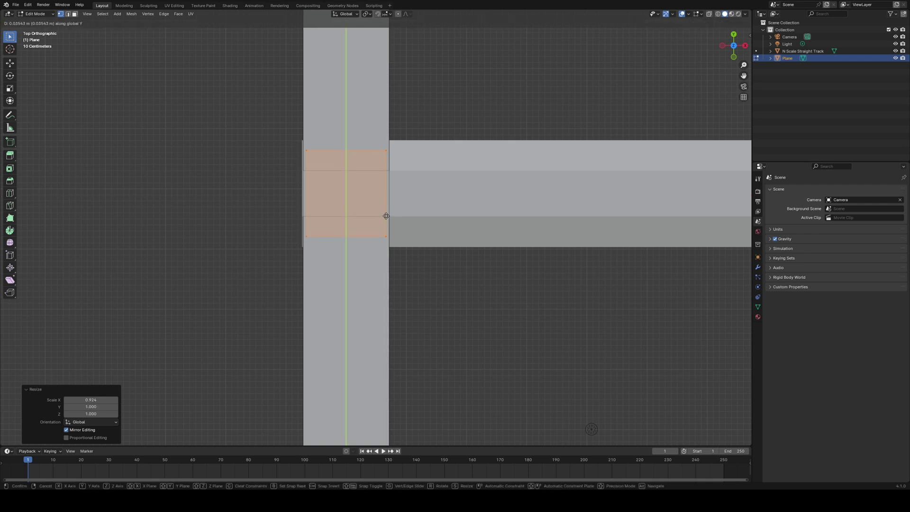
left_click(386, 217)
key("s")
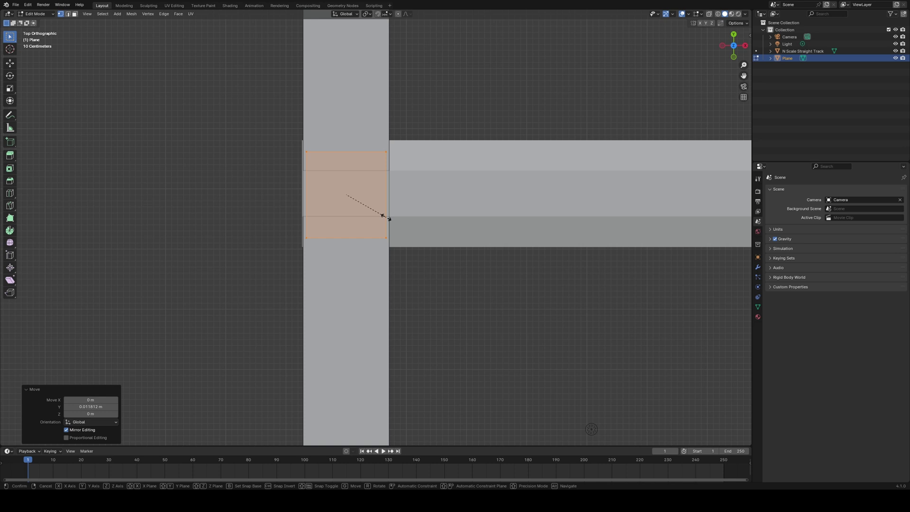
key("y")
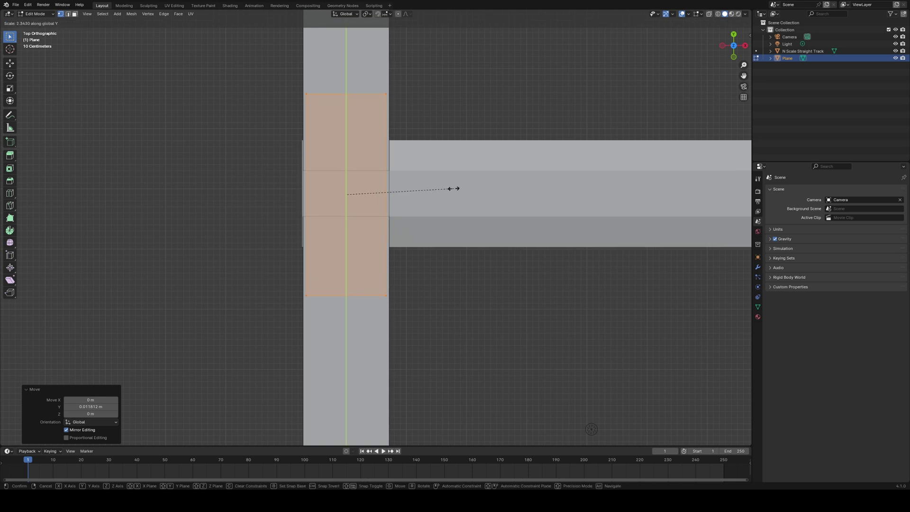
left_click(449, 190)
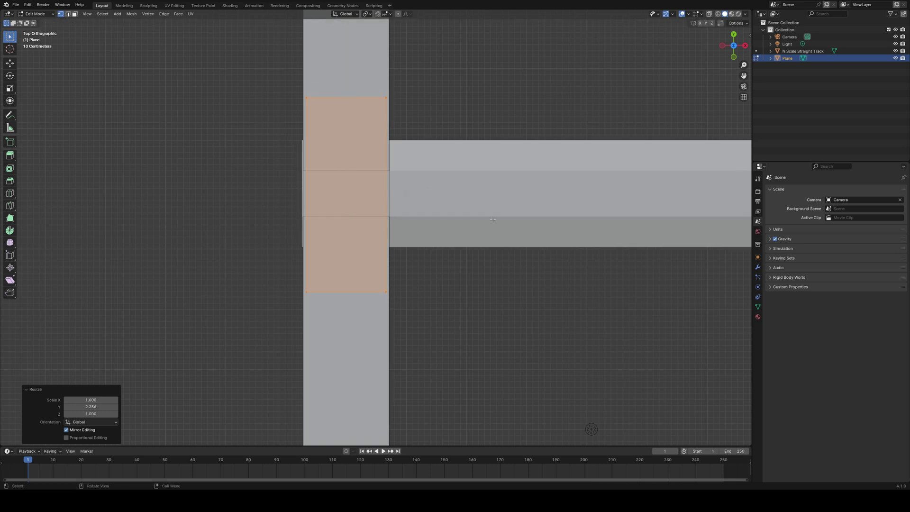
Step: Extrude the small plane's face and raise it 0.2 m along Z to form a raised plate on the tie
middle_click_drag(492, 220, 308, 220)
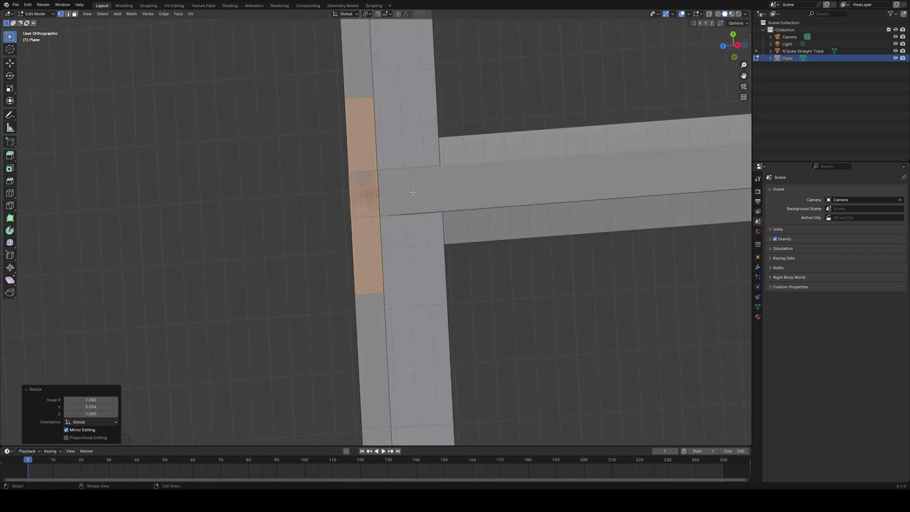
type("e")
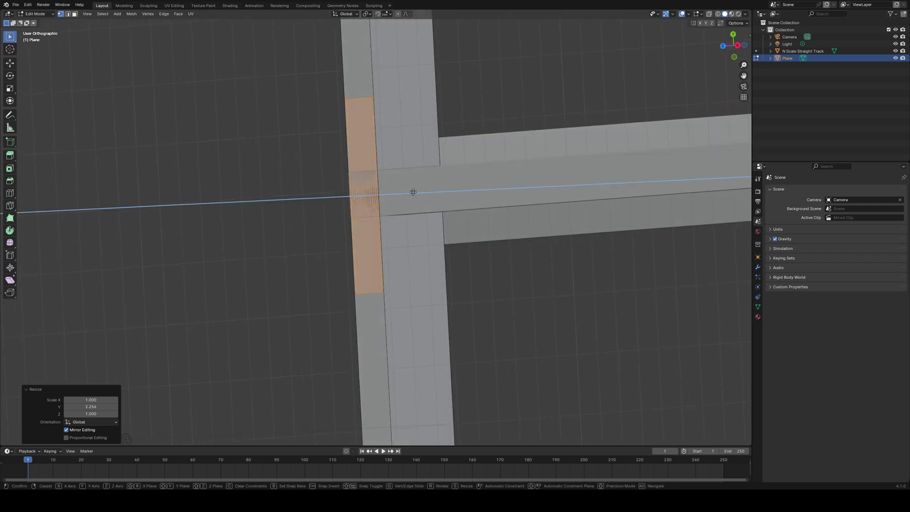
type("z")
type("x.2")
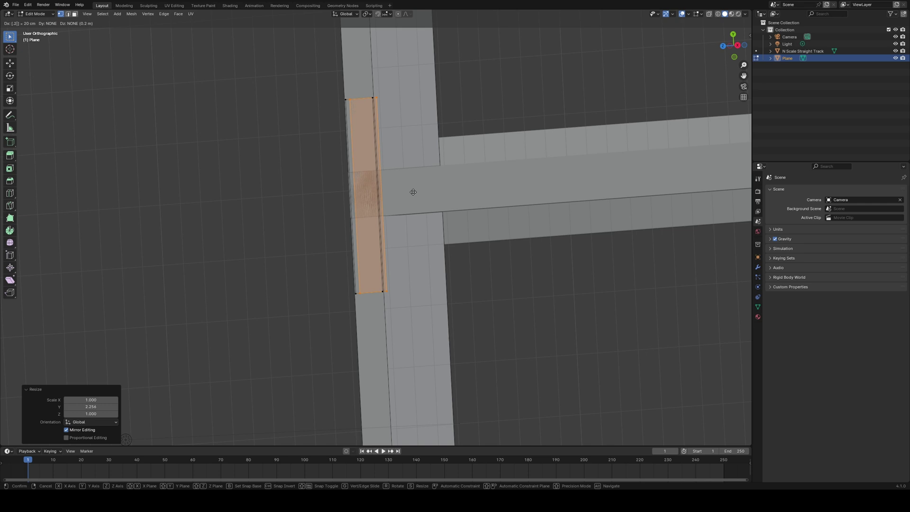
type("x")
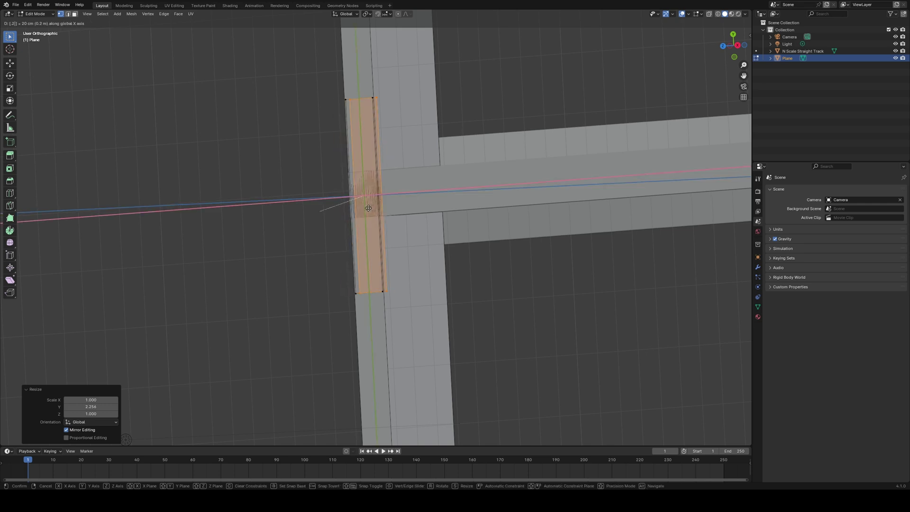
key("Escape")
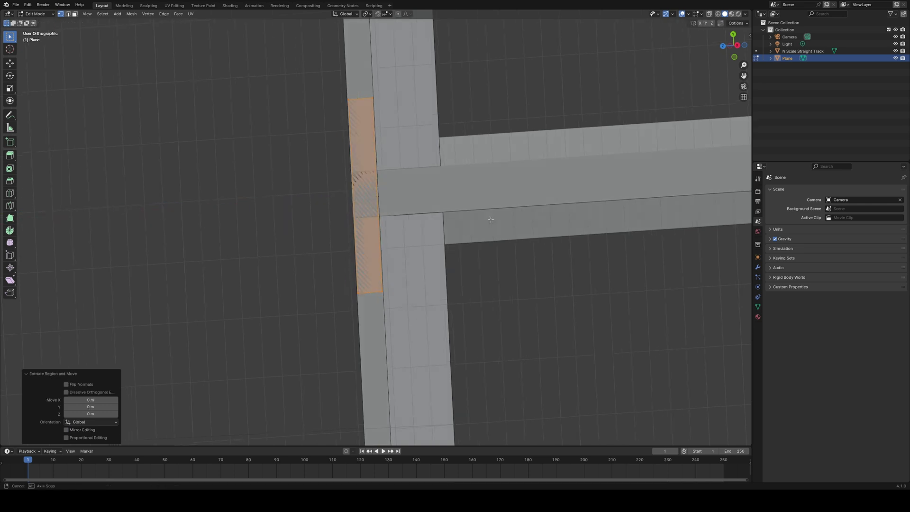
middle_click_drag(488, 218, 466, 219)
type("gz")
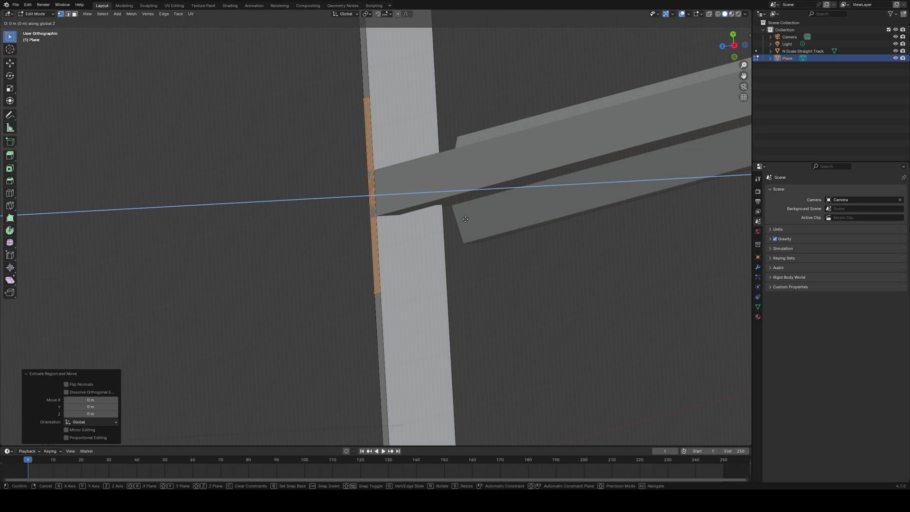
type(".2")
key("Return")
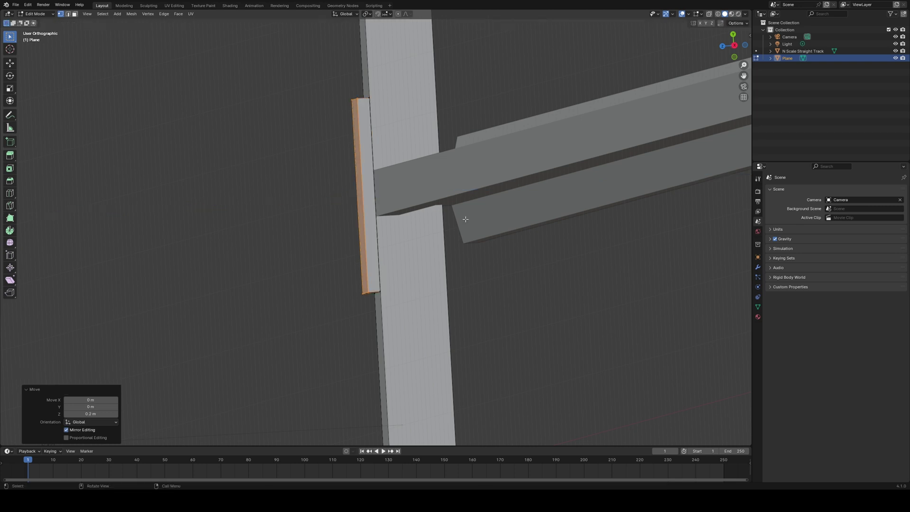
Step: Deselect the plate in top view and add a 32-vertex cylinder at the origin with radius 0.25 m and depth 1 m
mouse_move(476, 203)
middle_mouse_down()
mouse_move(414, 215)
mouse_move(487, 204)
middle_mouse_up()
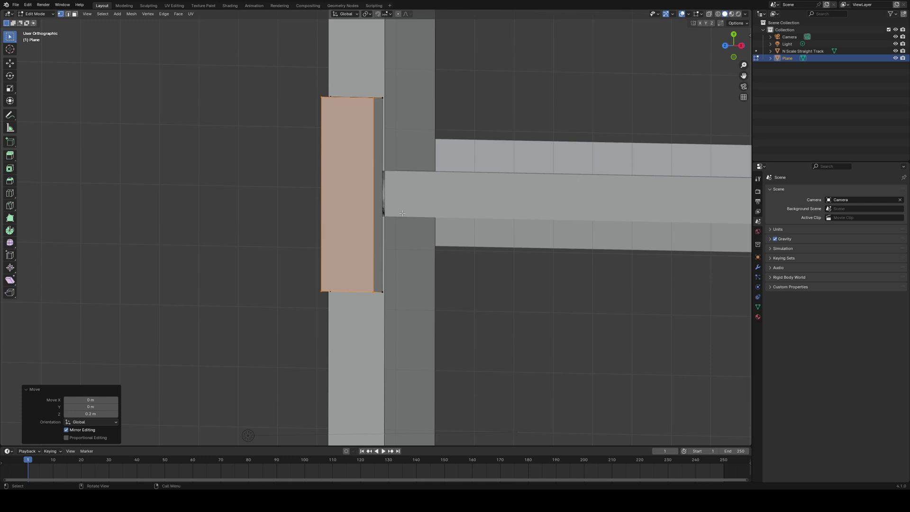
key("KP_7")
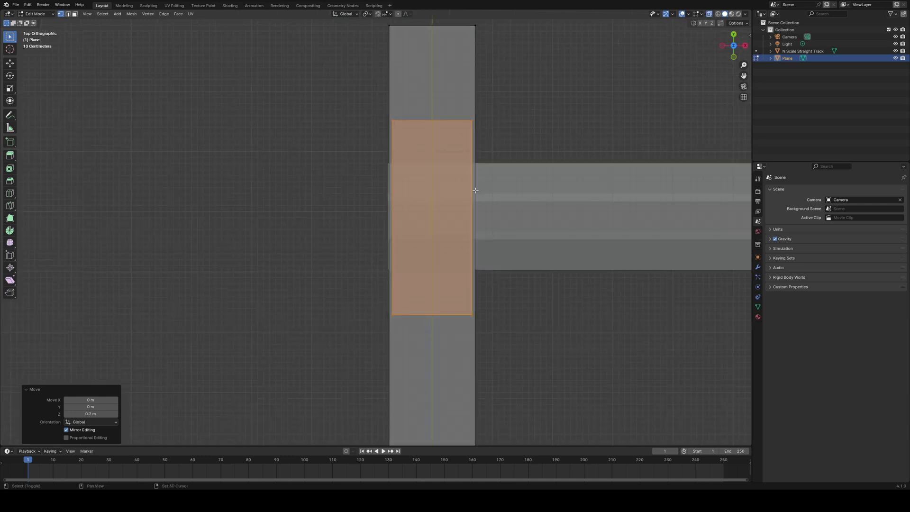
left_click(518, 149)
key("shift+a")
left_click(505, 181)
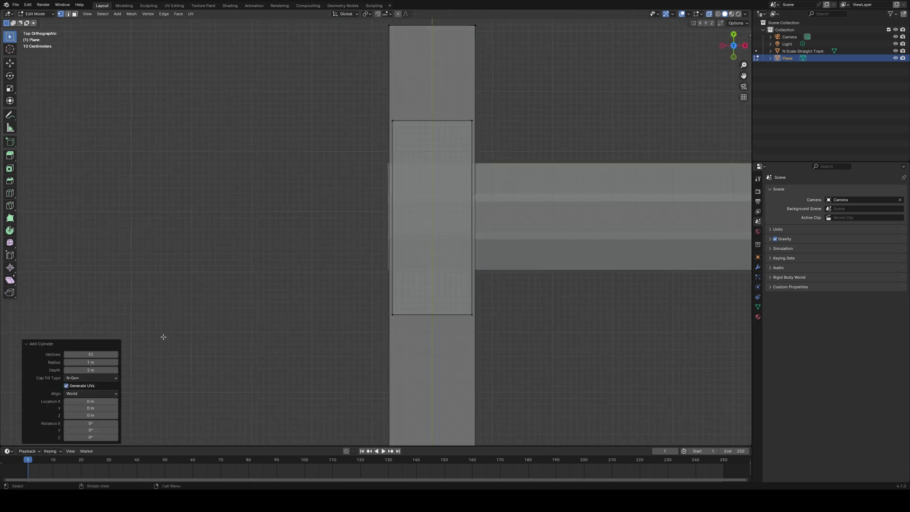
left_click(95, 362)
type(".25")
key("Return")
left_click(96, 370)
type("1")
key("Return")
left_click(291, 284)
Step: Box-select the whole cylinder, move it about 4 m along Y onto the plate near the rail's inner edge, and switch to wireframe shading
scroll(542, 363, "down", 7)
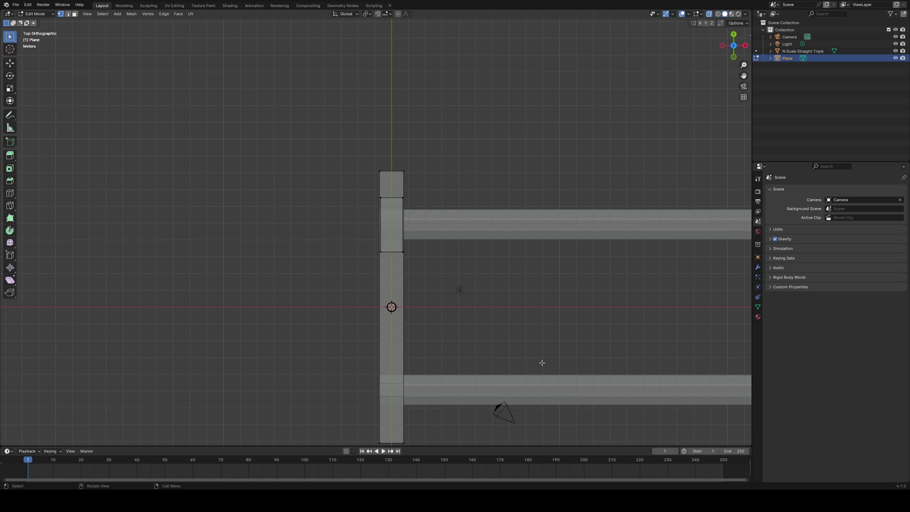
scroll(454, 346, "up", 5)
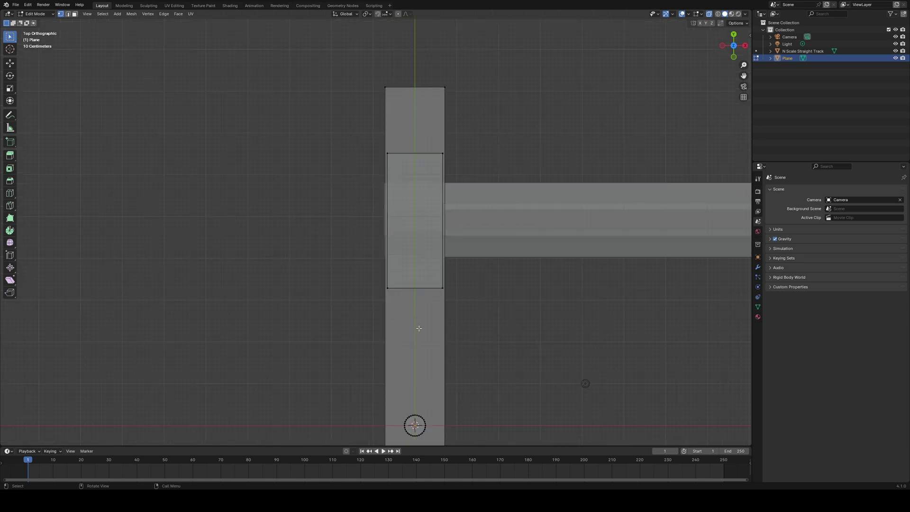
scroll(411, 367, "down", 2)
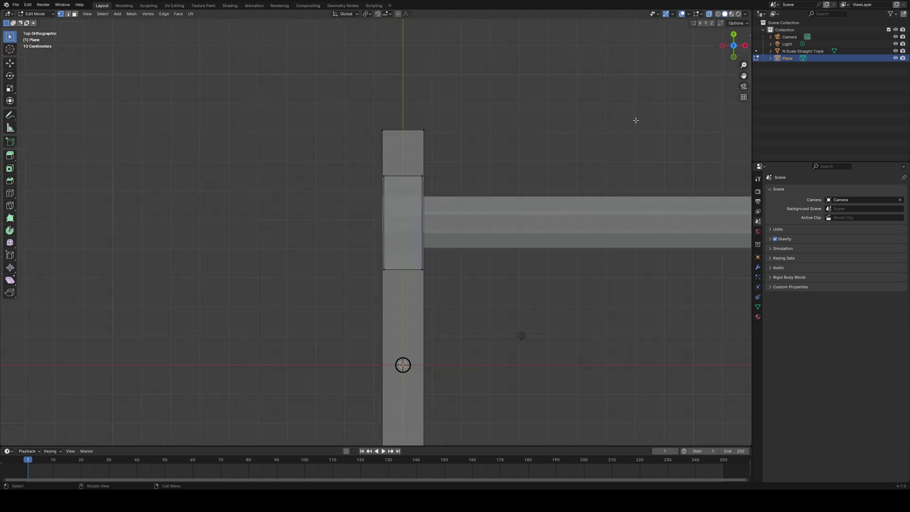
left_click_drag(387, 353, 412, 392)
key("g")
key("y")
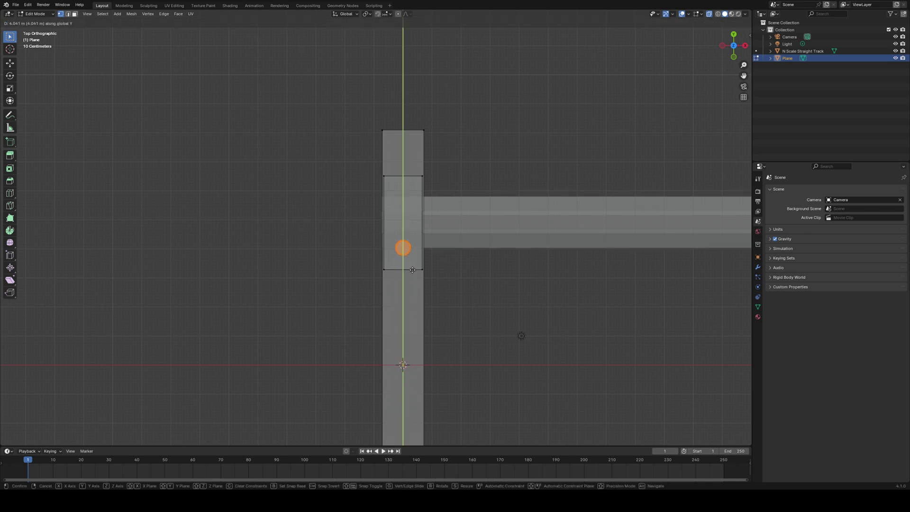
left_click(412, 270)
scroll(412, 270, "up", 5)
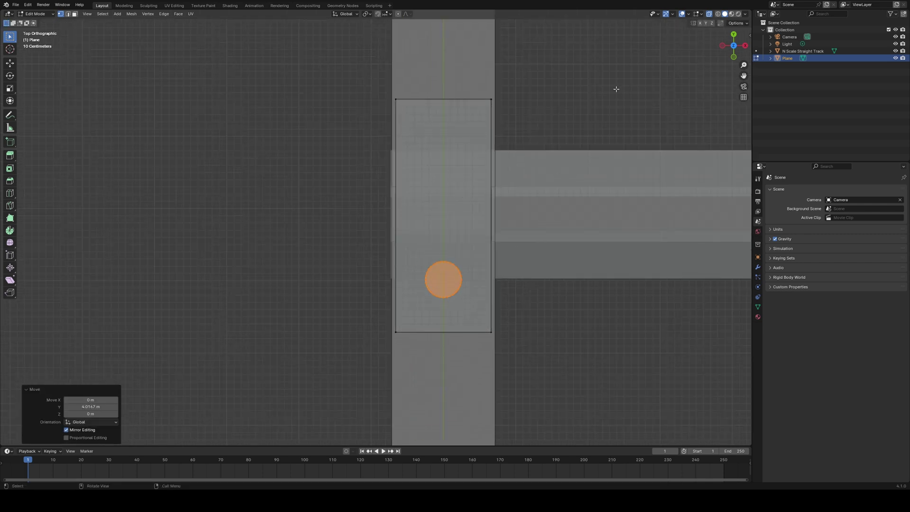
left_click(718, 14)
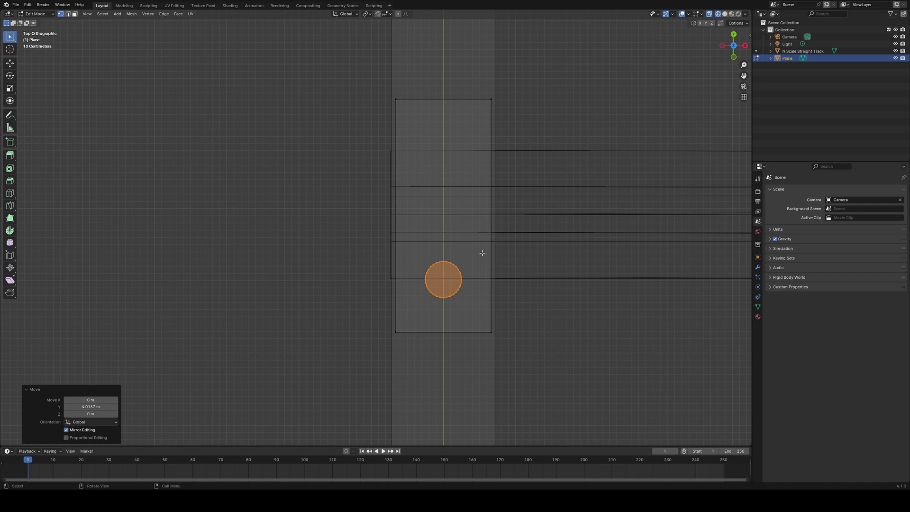
Step: Duplicate the spike cylinder and place the copy about 1.79 m along Y, near the rail's other edge
key("g")
key("y")
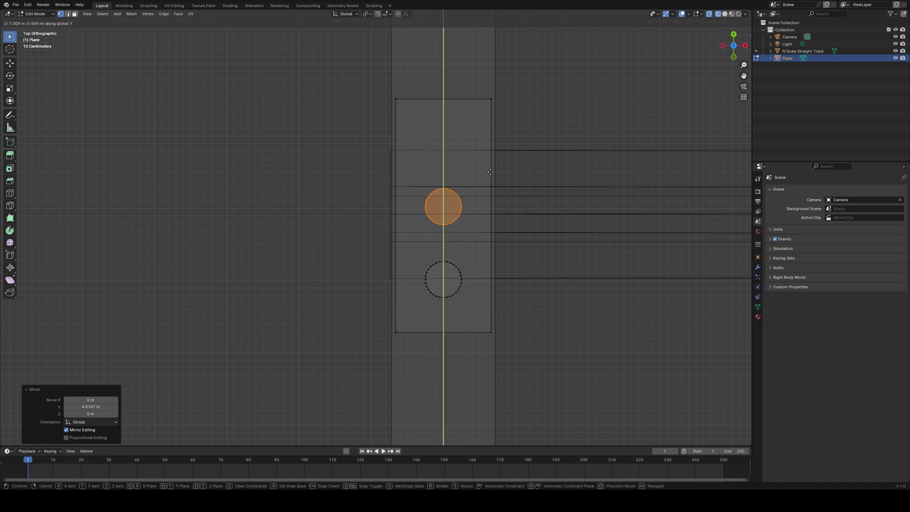
left_click(482, 124)
scroll(484, 254, "down", 3)
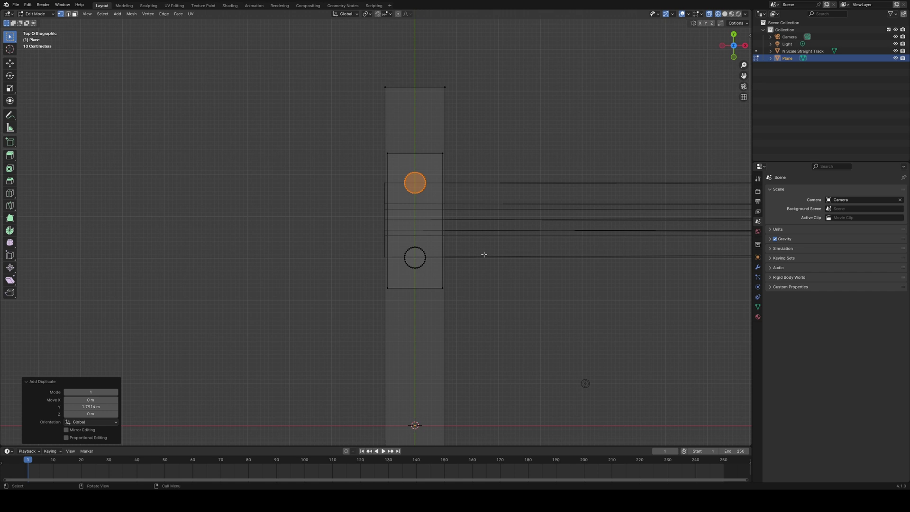
Step: Box-select the plate with both spikes and place a duplicate about -9.9 m along Y beneath the opposite rail
left_click_drag(370, 141, 495, 336)
scroll(493, 303, "down", 4)
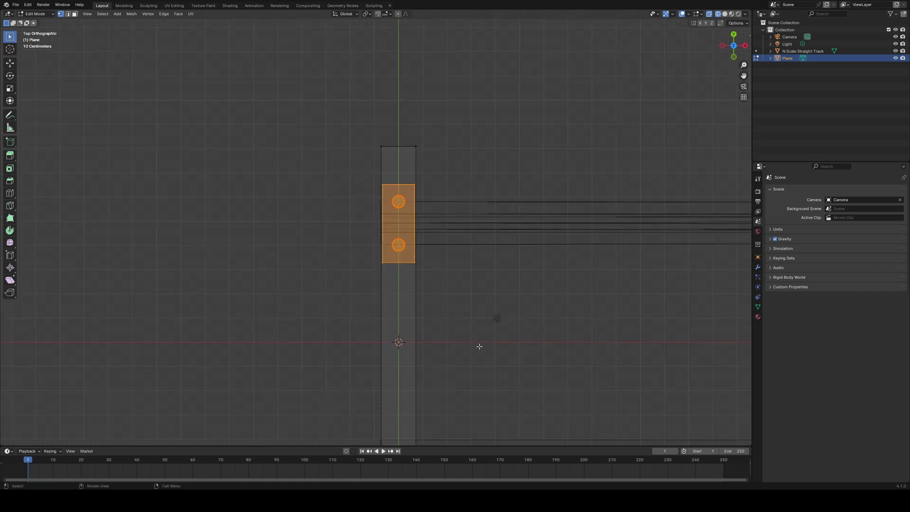
middle_click_drag(495, 272, 529, 197, "shift")
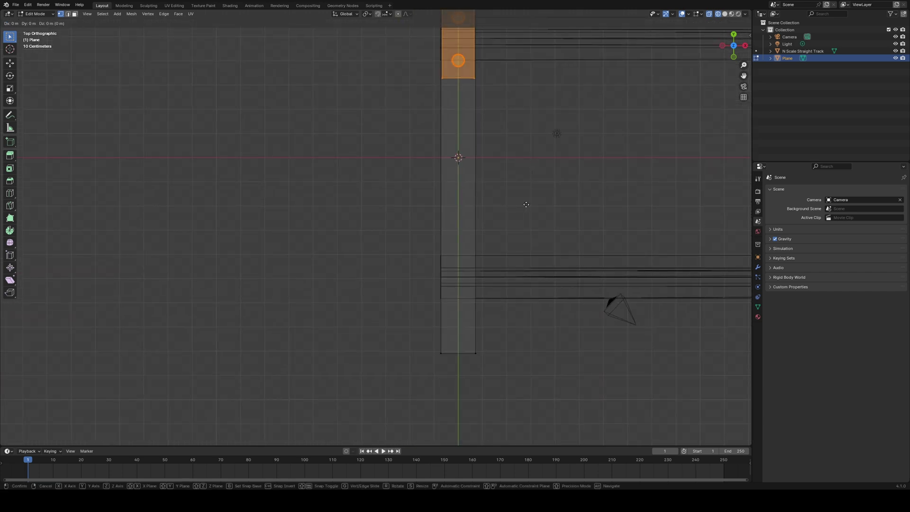
key("shift+d")
key("y")
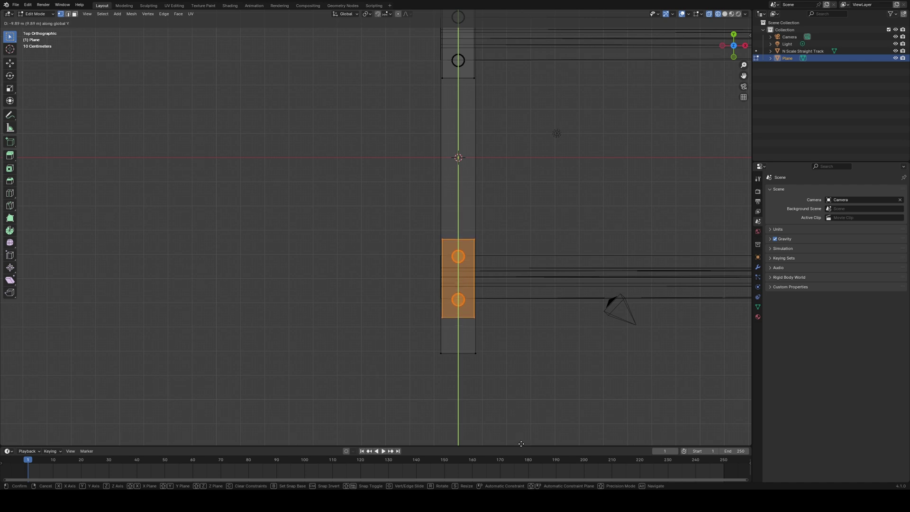
left_click(499, 418)
Step: Nudge the duplicated plate and spikes about 0.06 m along Y to line them up with the second rail
scroll(484, 278, "up", 5)
middle_click_drag(658, 349, 461, 185, "shift")
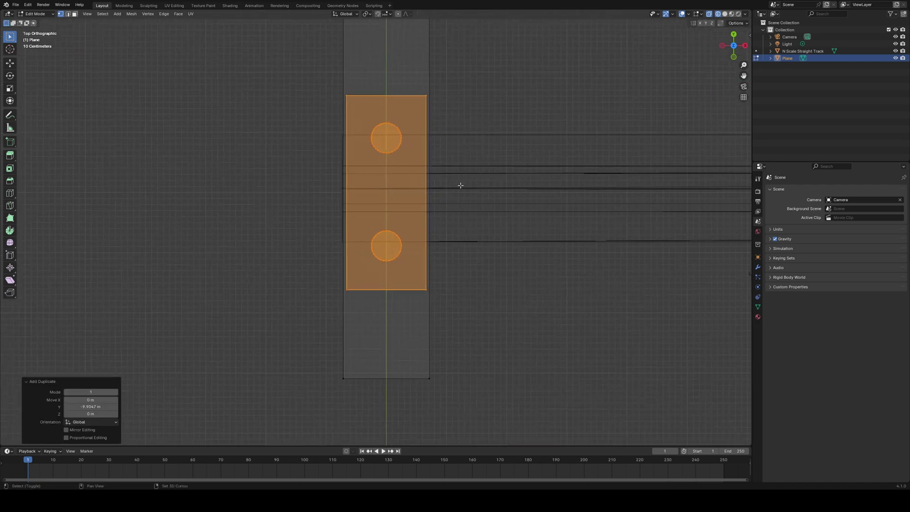
scroll(456, 188, "up", 1)
key("g")
key("y")
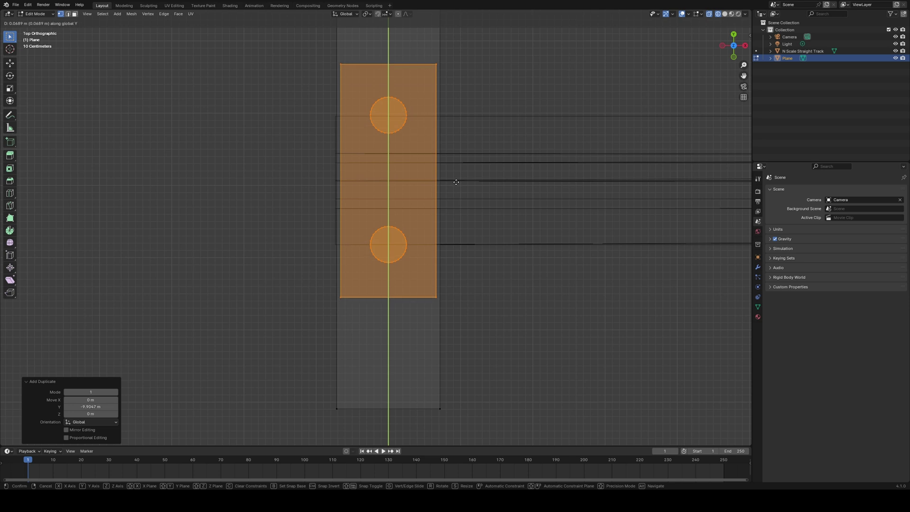
left_click(456, 182)
scroll(494, 208, "down", 7)
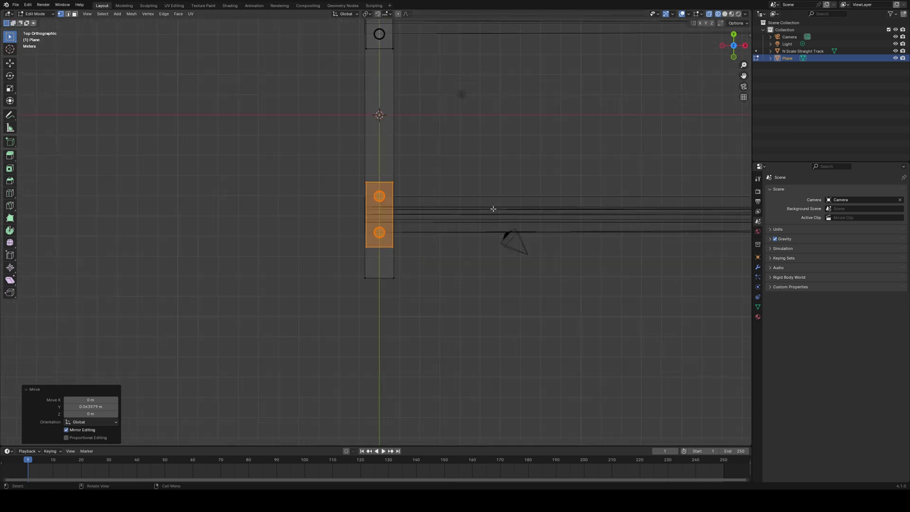
Step: Return to Object Mode and show the model in solid shading with X-ray turned off
key("Tab")
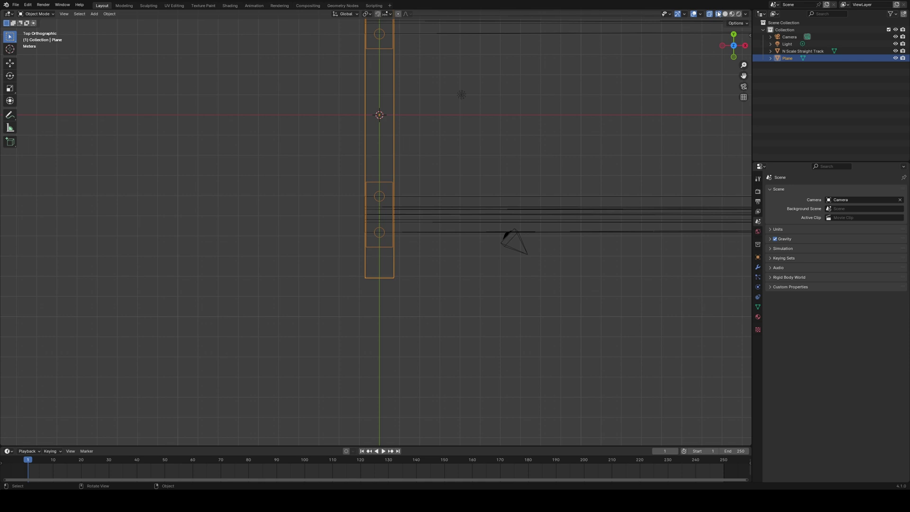
left_click(725, 13)
mouse_move(616, 123)
middle_mouse_down()
mouse_move(583, 179)
mouse_move(456, 239)
mouse_move(505, 156)
mouse_move(736, 5)
middle_mouse_up()
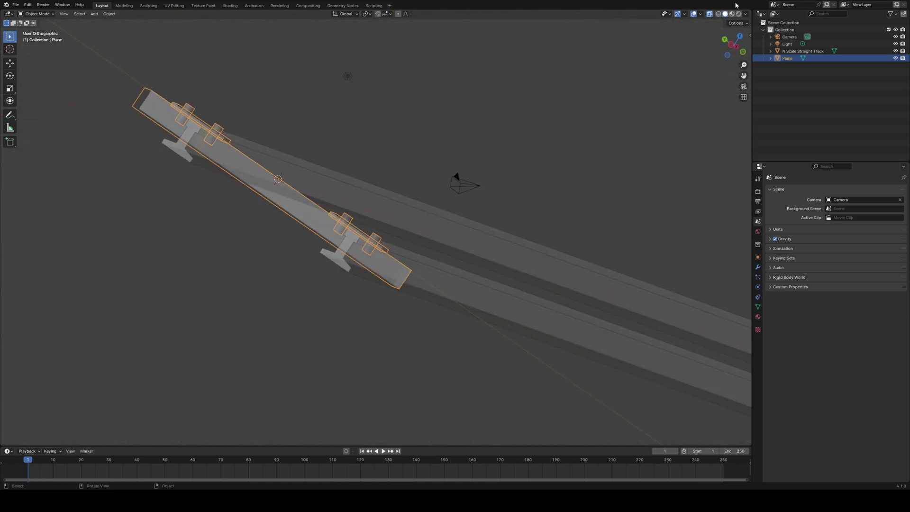
left_click(709, 14)
middle_click_drag(482, 163, 498, 175)
Step: Move the whole tie assembly -1.978 m along Z so it sits beneath the rails
key("g")
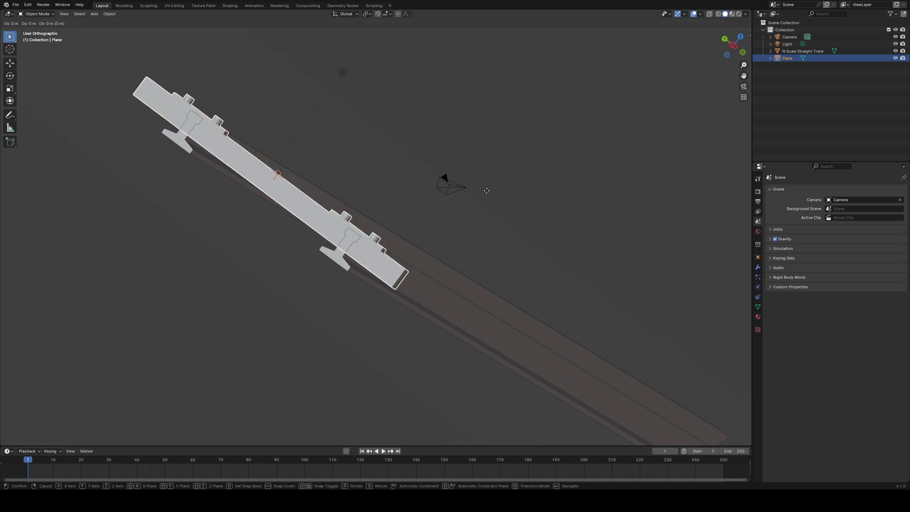
left_click(487, 190)
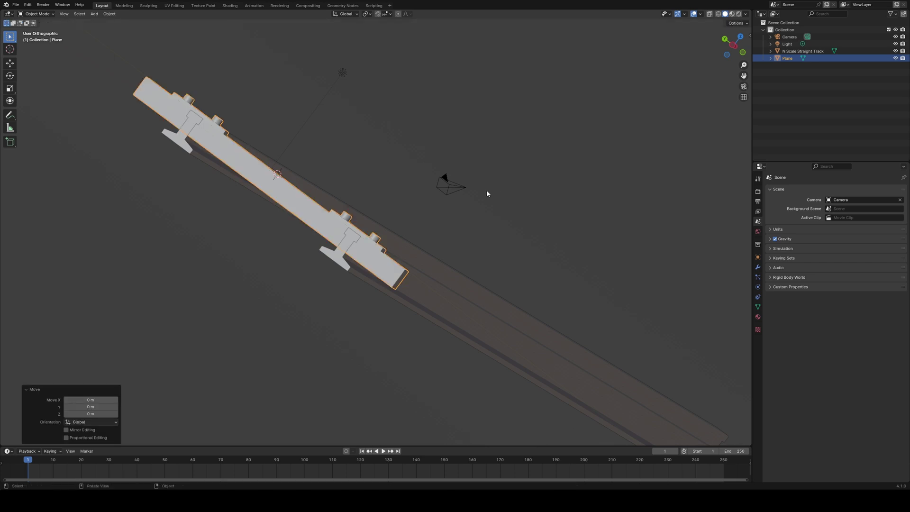
left_click(96, 415)
type("-1.978")
key("Return")
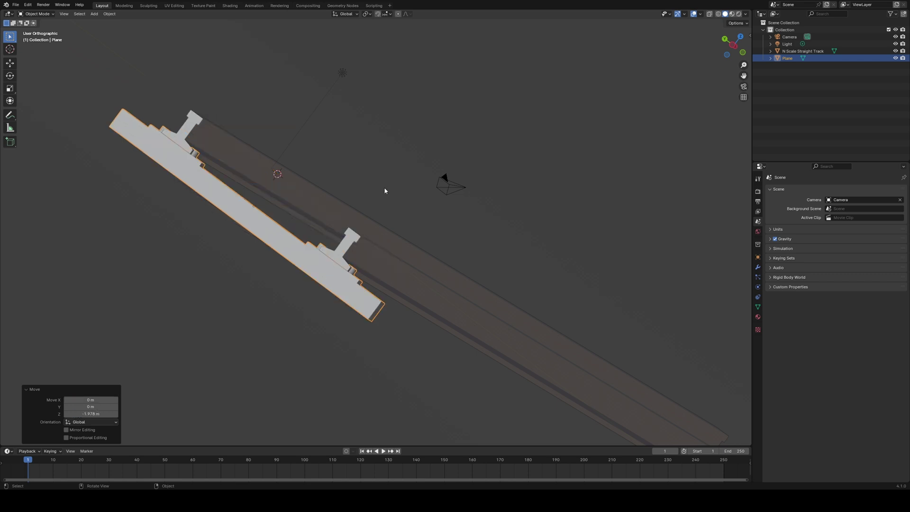
Step: Box-select the spikes on both plates in Edit Mode and raise them about 0.1 m along Z in left view
middle_click_drag(427, 195, 376, 219)
scroll(376, 222, "up", 5)
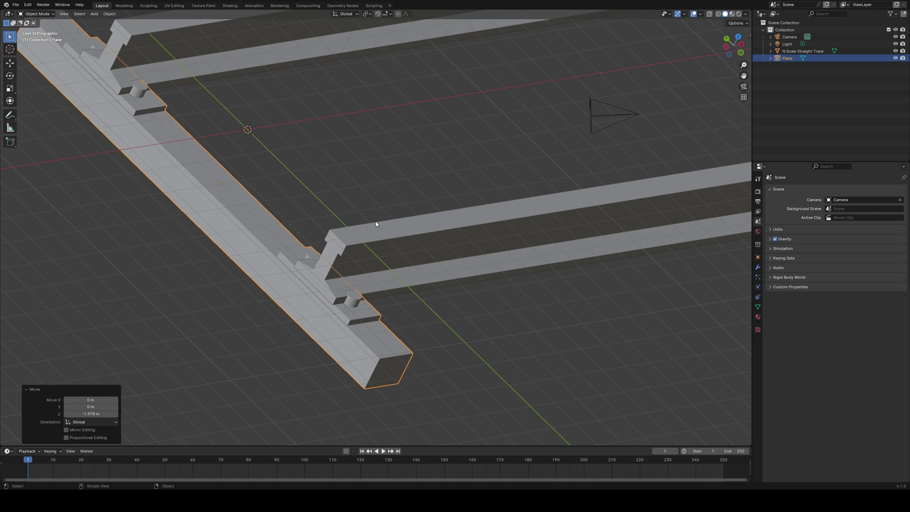
middle_click_drag(364, 262, 340, 271)
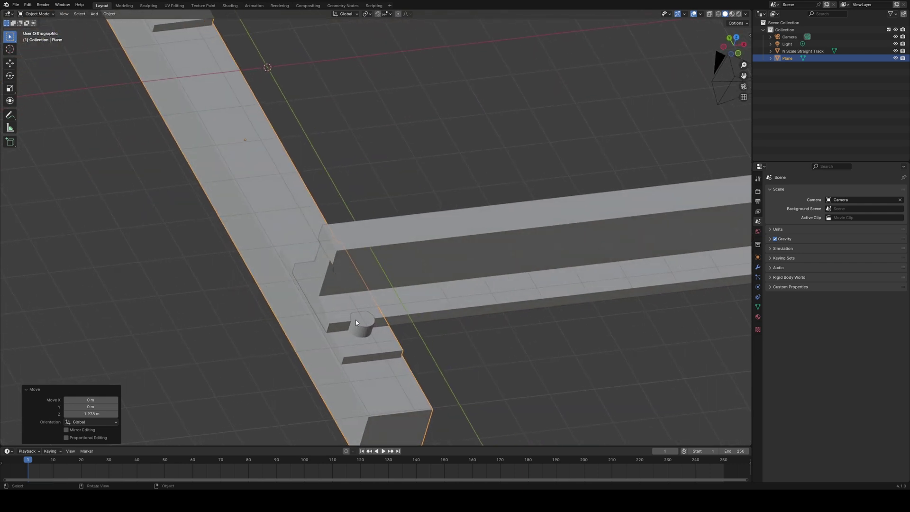
key("Tab")
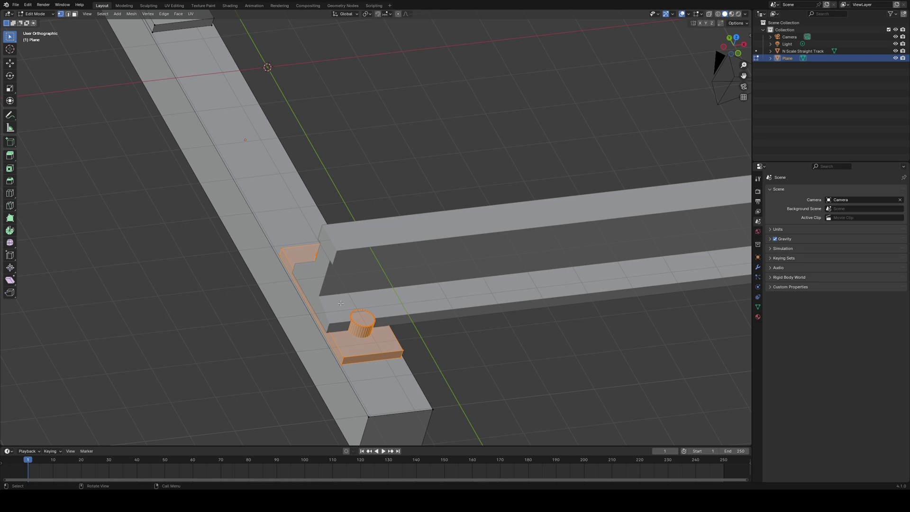
key("alt+a")
left_click_drag(341, 304, 381, 333)
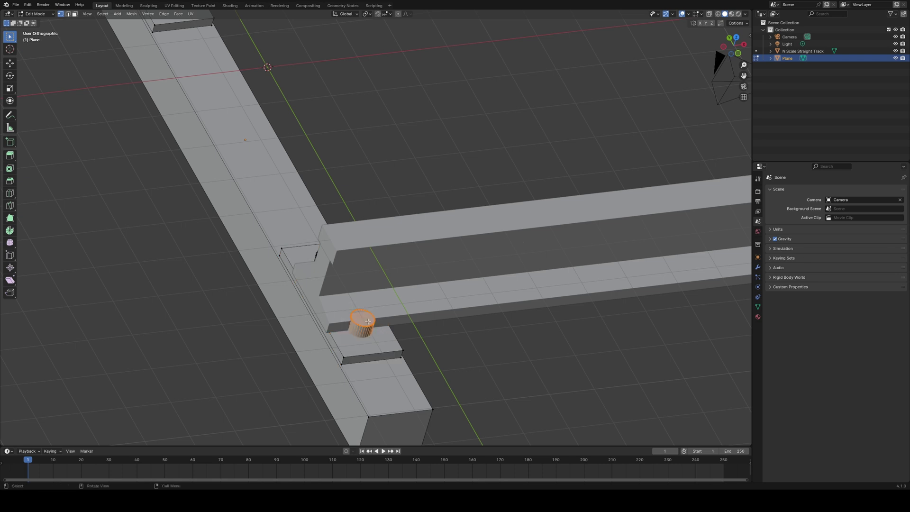
middle_click_drag(354, 318, 417, 352, "shift")
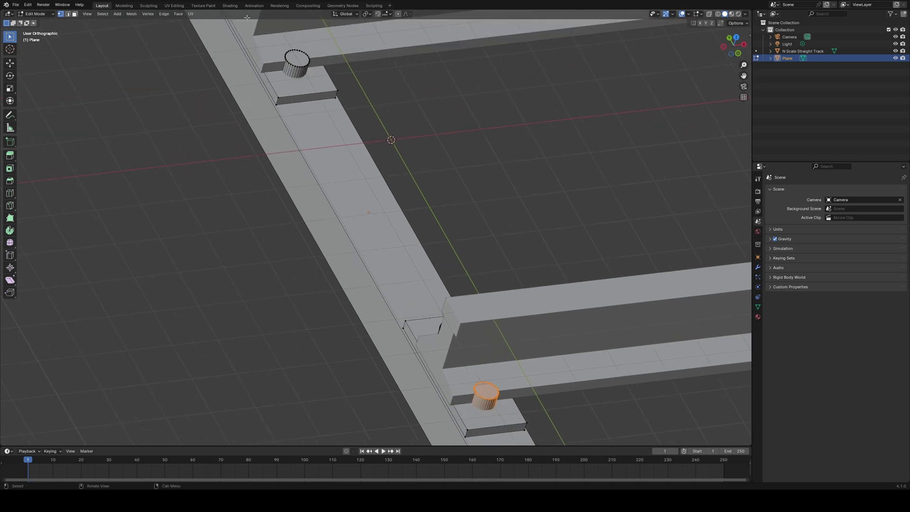
left_click_drag(265, 38, 321, 82, "shift")
middle_click_drag(321, 82, 296, 232)
left_click_drag(296, 232, 341, 275, "shift")
key("ctrl+KP_3")
key("g")
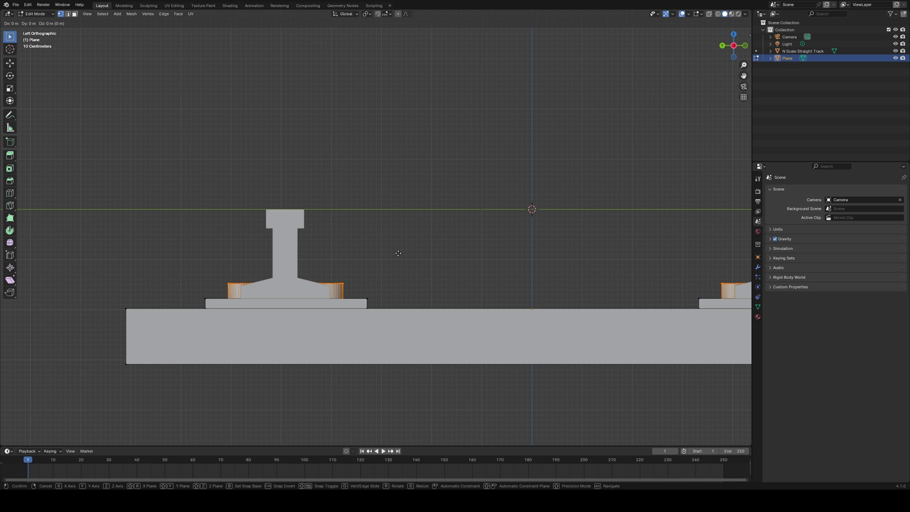
key("z")
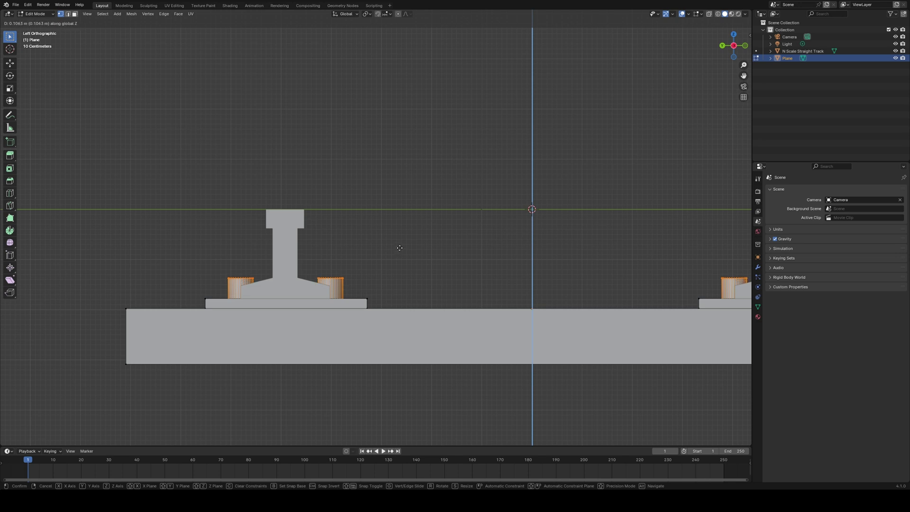
left_click(399, 248)
Step: Return to Object Mode and add an Array modifier to the tie with a fixed count of 14 and constant offset enabled
middle_click_drag(465, 231, 441, 282)
key("Tab")
scroll(440, 282, "down", 4)
middle_click_drag(482, 214, 470, 254)
scroll(471, 254, "down", 5)
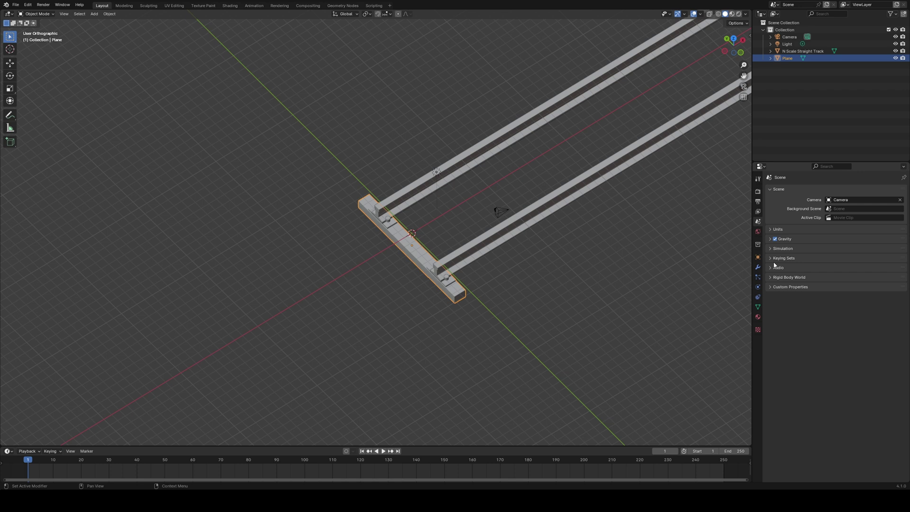
left_click(758, 268)
left_click(838, 190)
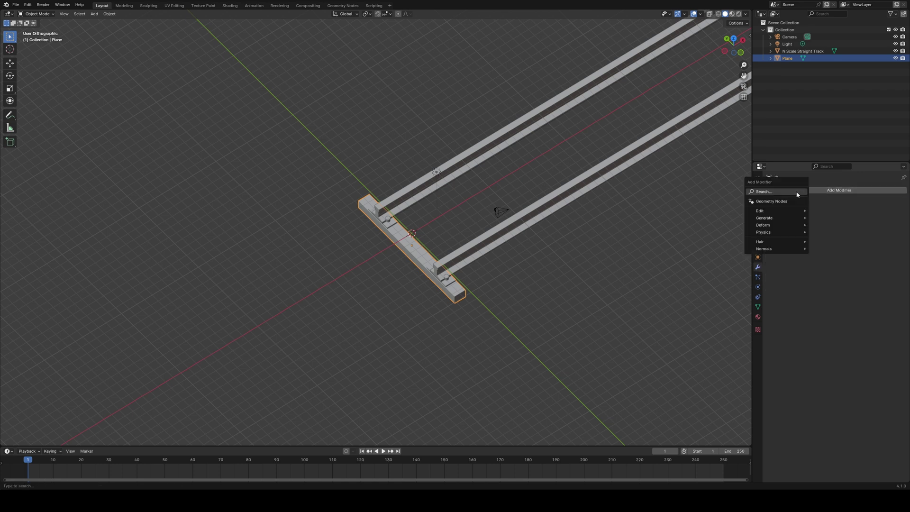
mouse_move(796, 204)
left_click(834, 231)
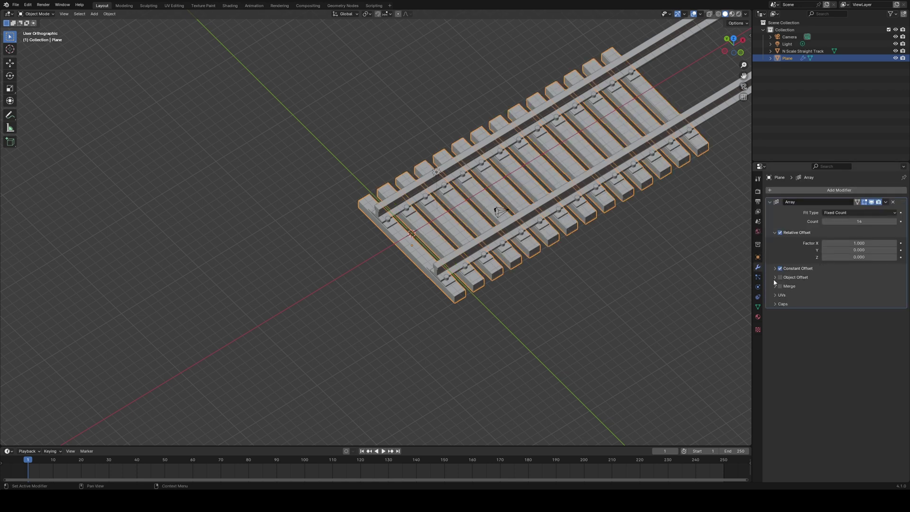
Step: Set the array's constant offset distance along X to 3.175 m
middle_click_drag(746, 274, 659, 272)
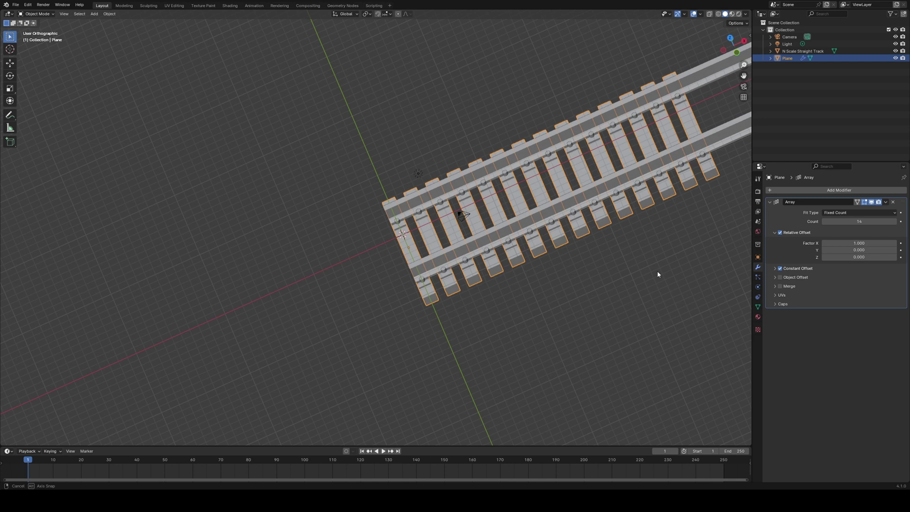
left_click(775, 269)
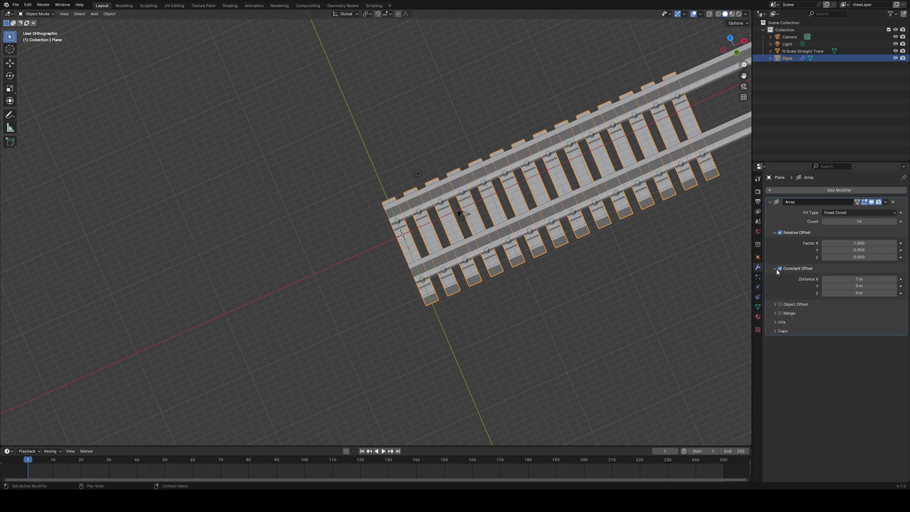
left_click(858, 279)
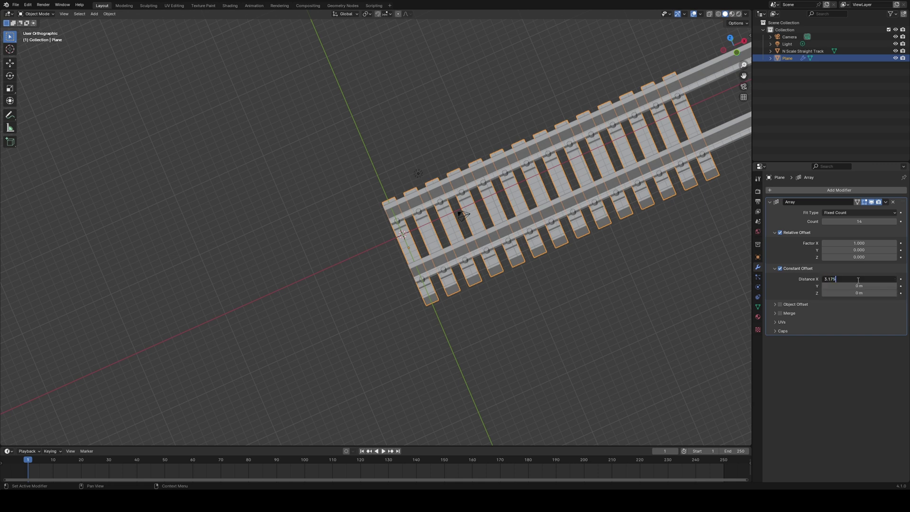
key("Return")
middle_click_drag(711, 293, 637, 263)
middle_click_drag(727, 236, 418, 187, "shift")
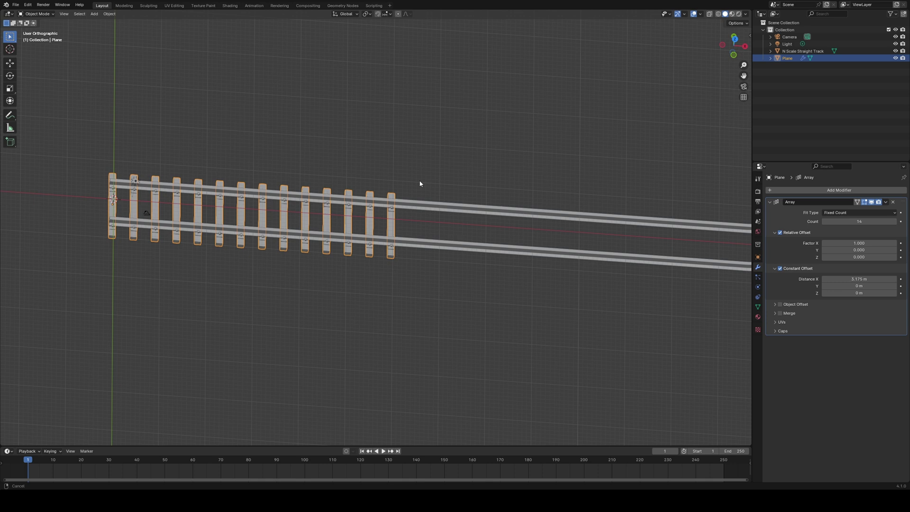
Step: Increase the array count until the ties reach the rails' far end, and reduce it again by one tie
scroll(503, 208, "down", 5)
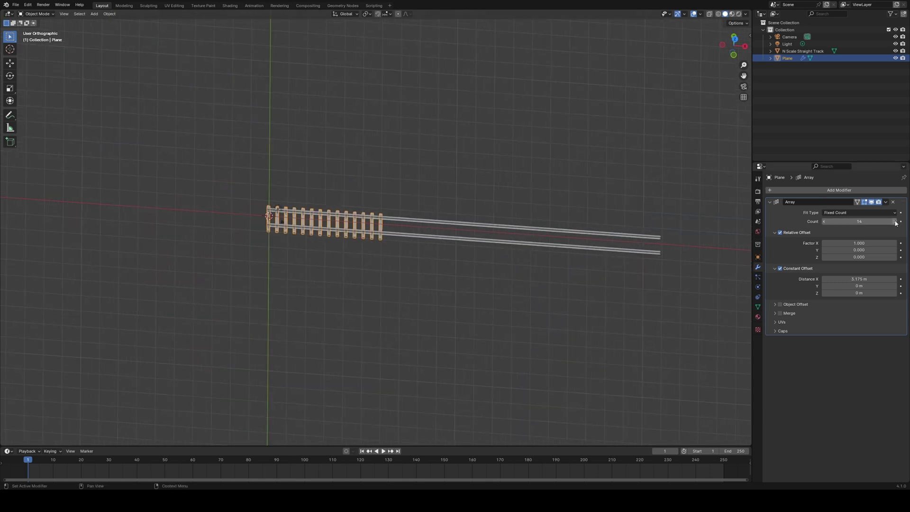
mouse_move(893, 221)
left_mouse_down()
mouse_move(909, 221)
mouse_move(896, 224)
left_mouse_up()
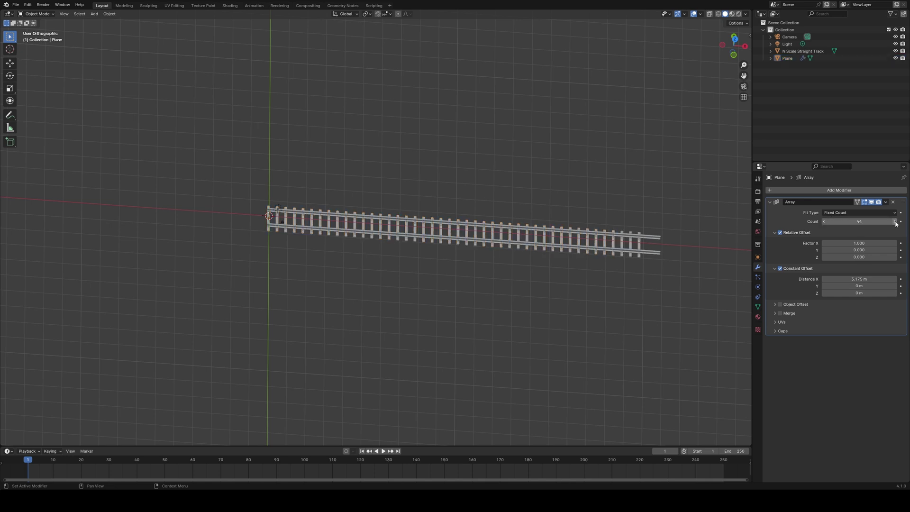
left_click(894, 221)
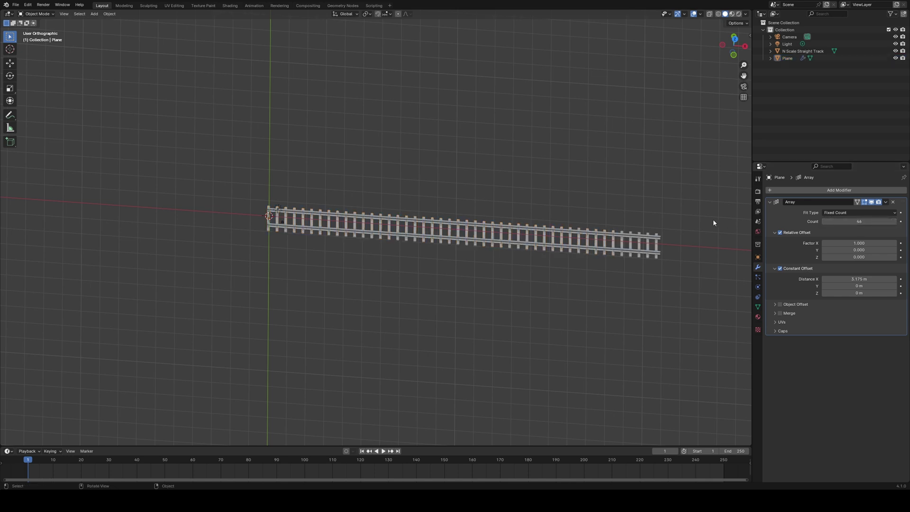
scroll(660, 224, "down", 1)
middle_click_drag(640, 207, 470, 281)
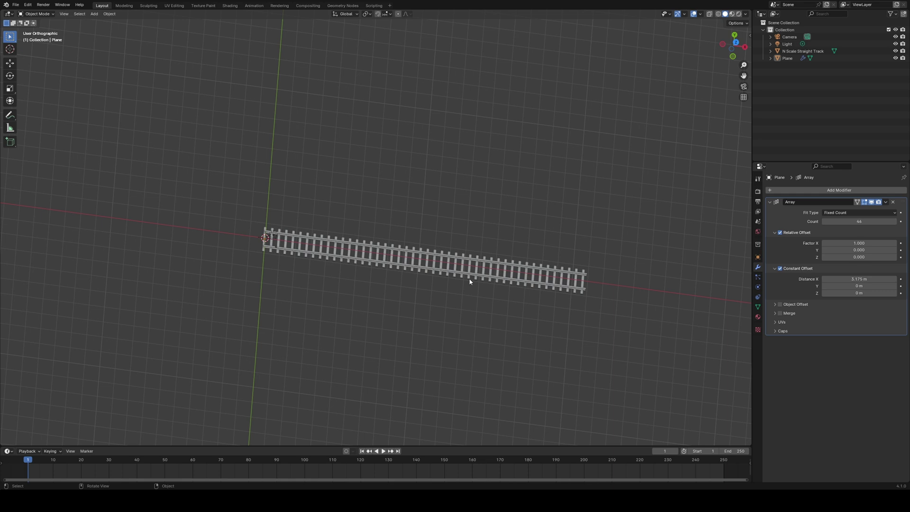
scroll(506, 207, "up", 3)
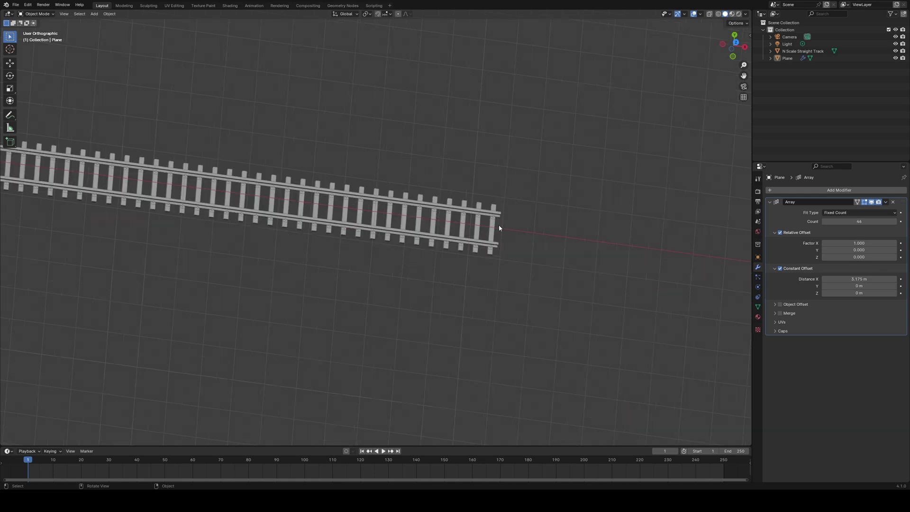
left_click(825, 221)
Step: Inspect the rails' far end in top view and raise the tie array's count to 46
left_click(498, 216)
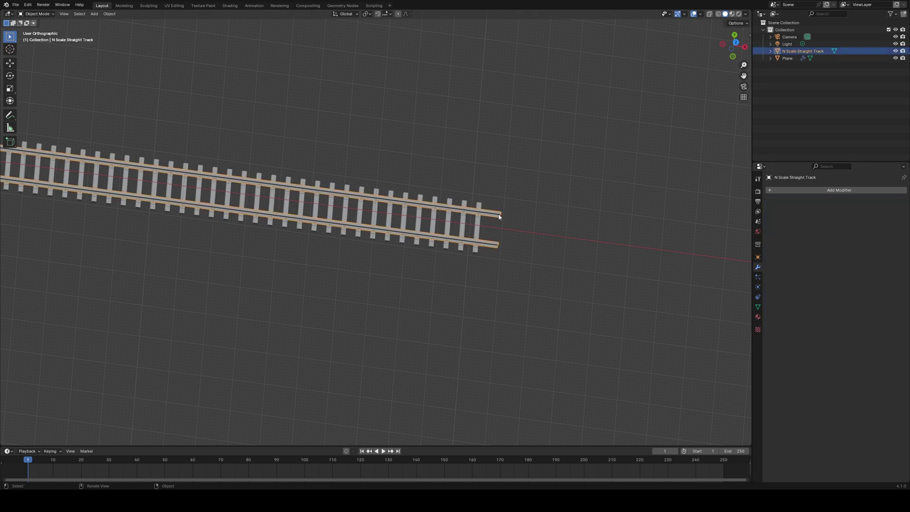
middle_click_drag(539, 214, 508, 209)
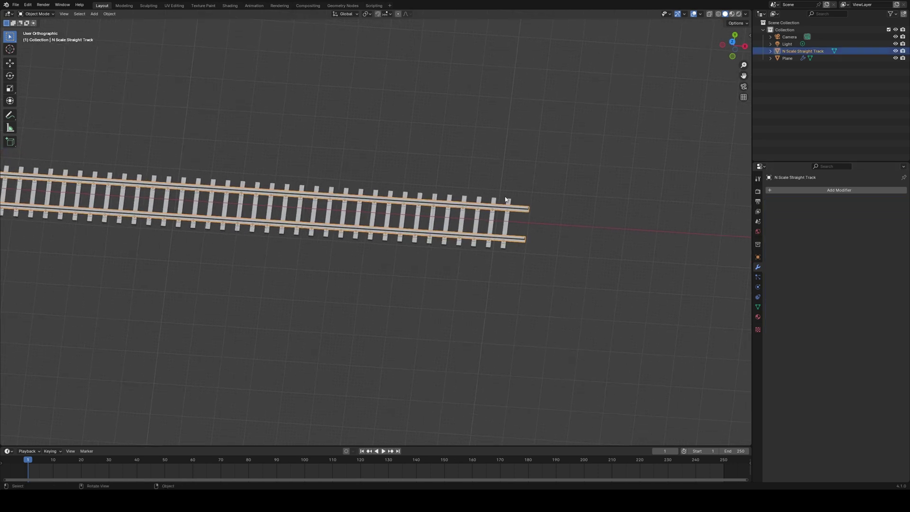
left_click(732, 45)
scroll(526, 164, "up", 5)
middle_click_drag(558, 154, 605, 137, "shift")
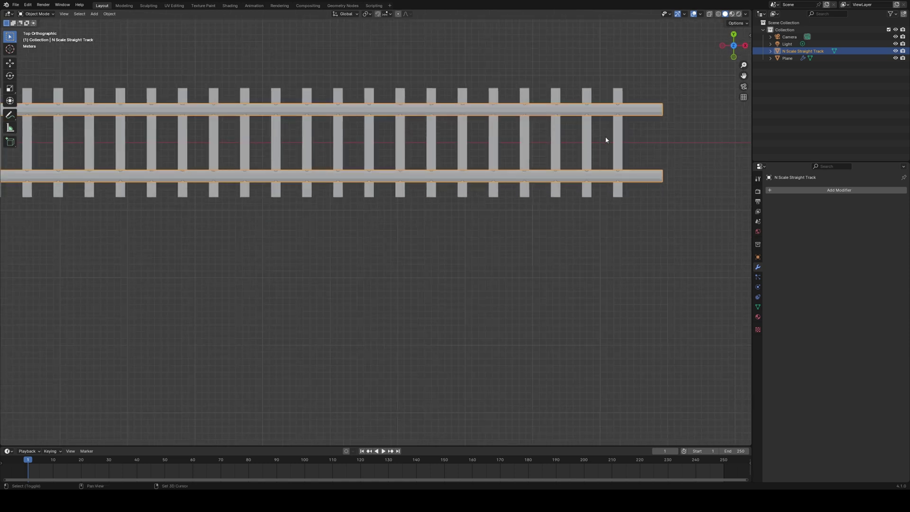
left_click(618, 193)
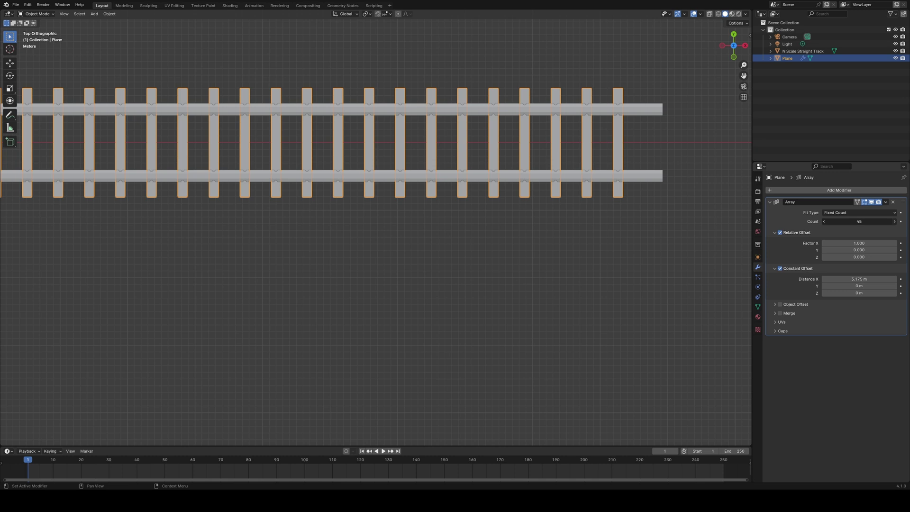
left_click(895, 222)
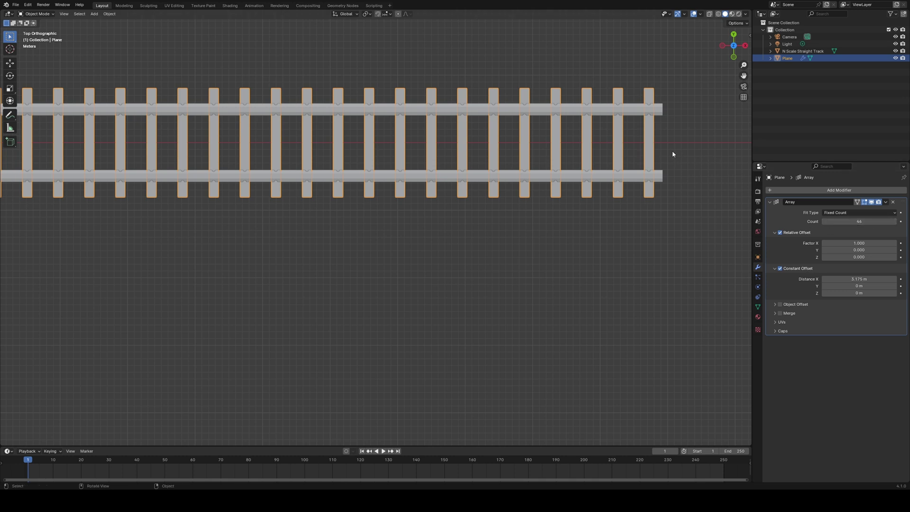
Step: Box-select the rails' far-end geometry in Edit Mode with X-ray on, and move it about -4.32 m along X
left_click(660, 109)
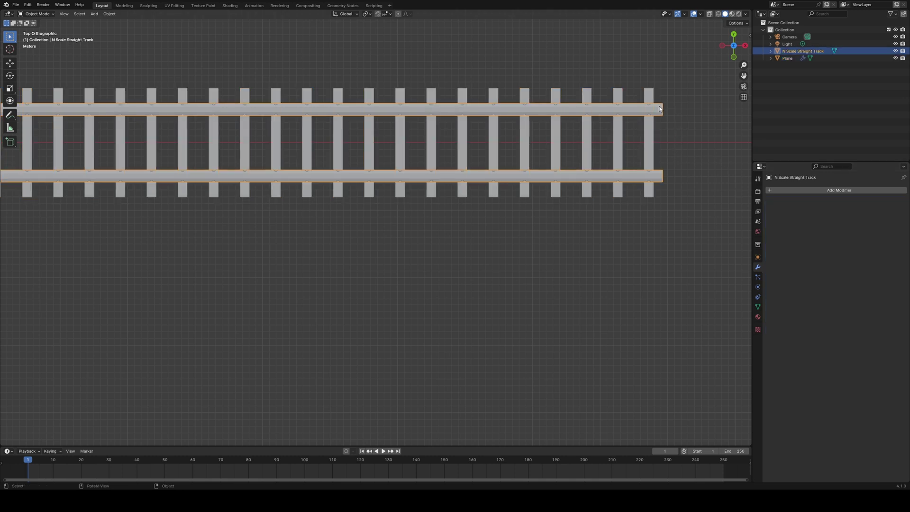
key("Tab")
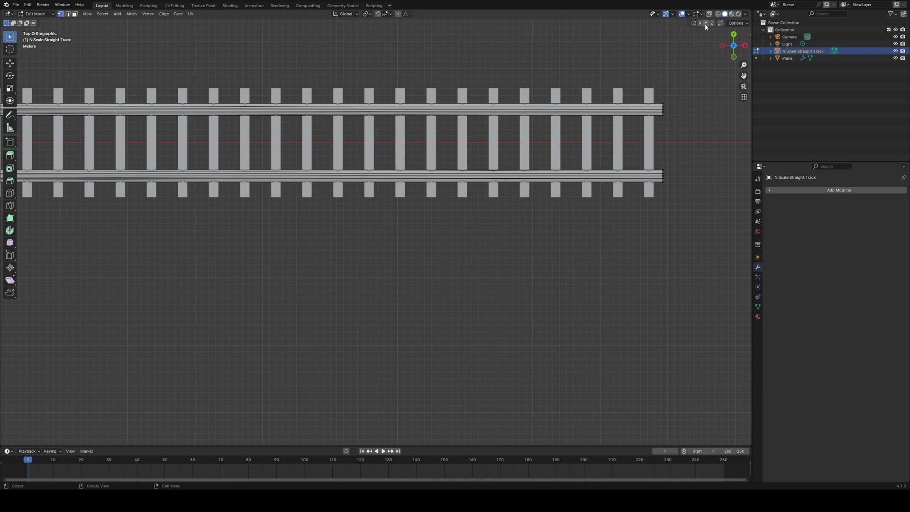
left_click(656, 94)
left_click_drag(655, 94, 677, 224)
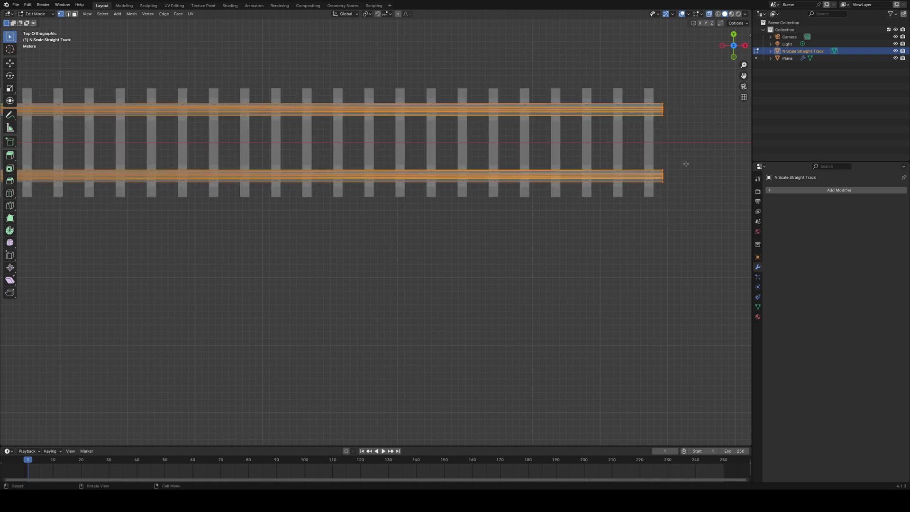
key("g")
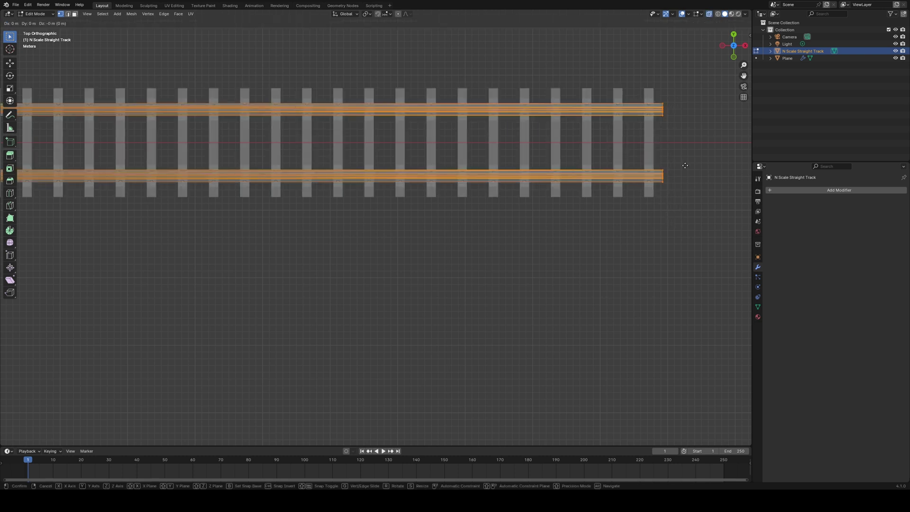
key("x")
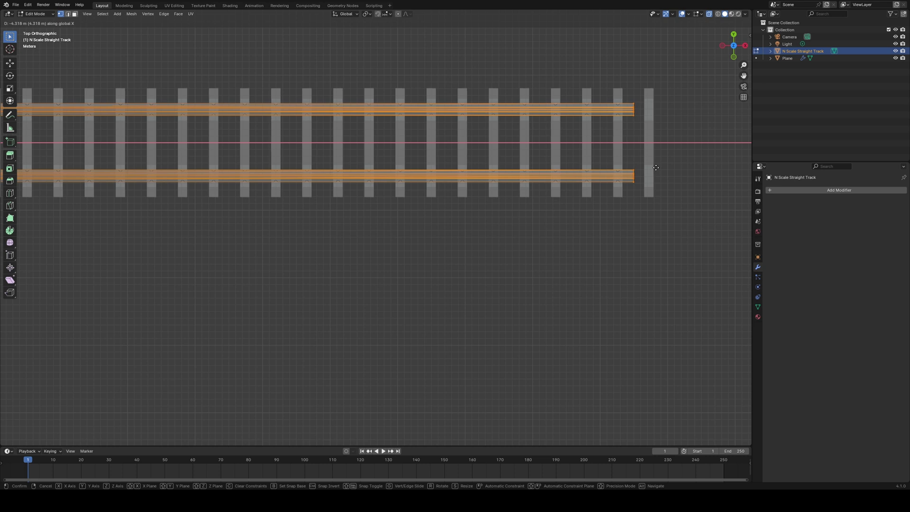
left_click(656, 167)
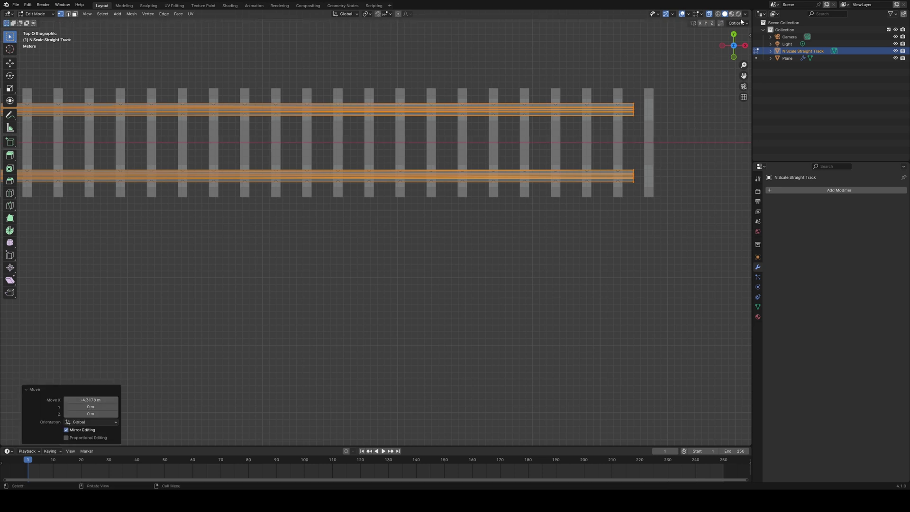
left_click(709, 15)
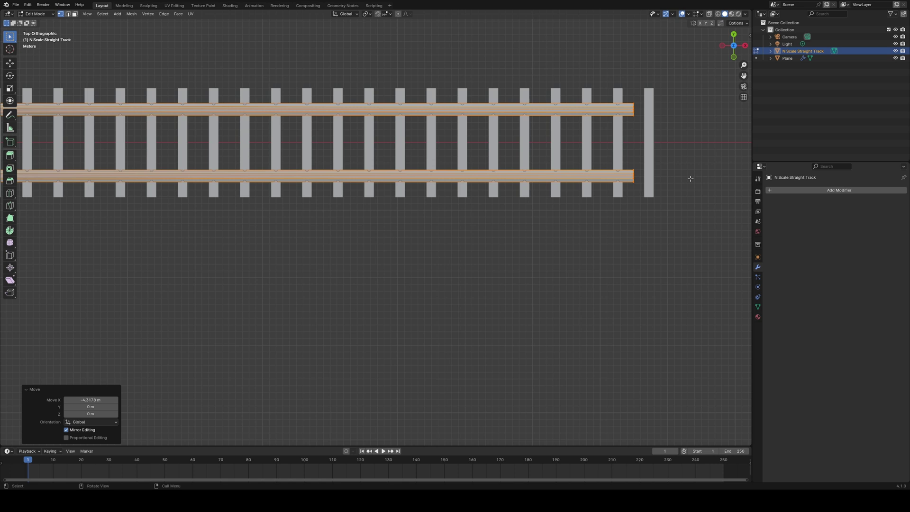
key("Tab")
Step: Set the tie array's count to 45 and view the whole track from an oblique angle
left_click(650, 138)
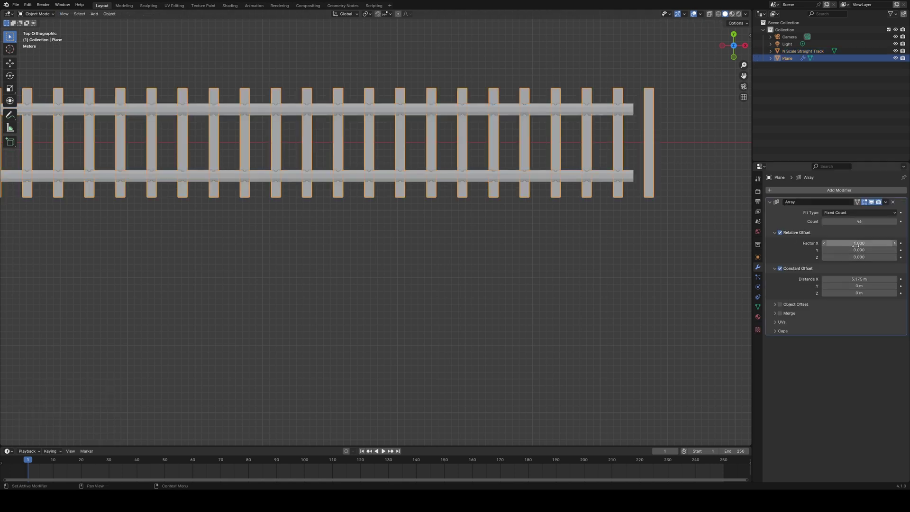
left_click(824, 221)
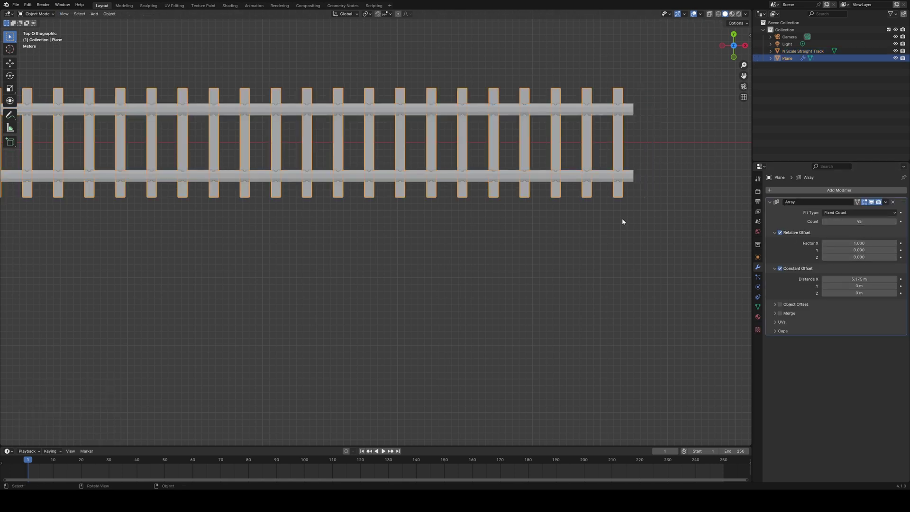
scroll(622, 218, "down", 5)
middle_click_drag(444, 279, 435, 173)
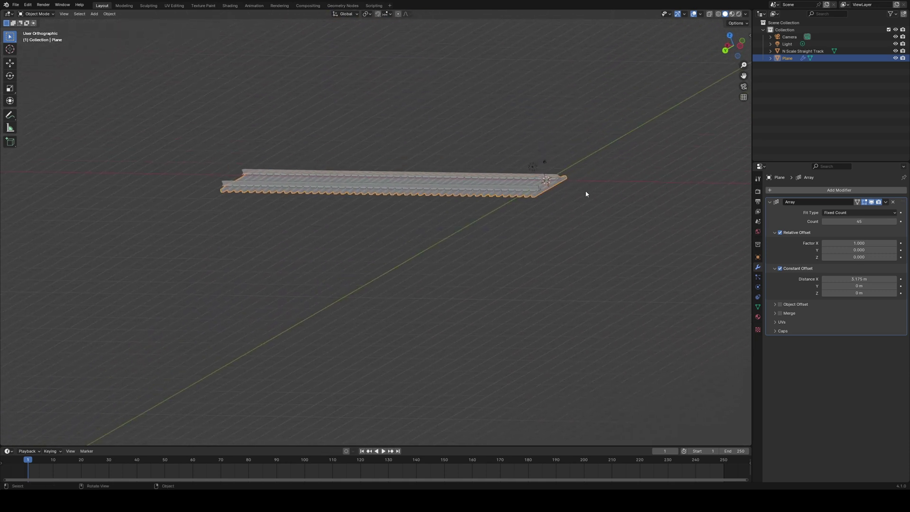
middle_click_drag(575, 197, 544, 248)
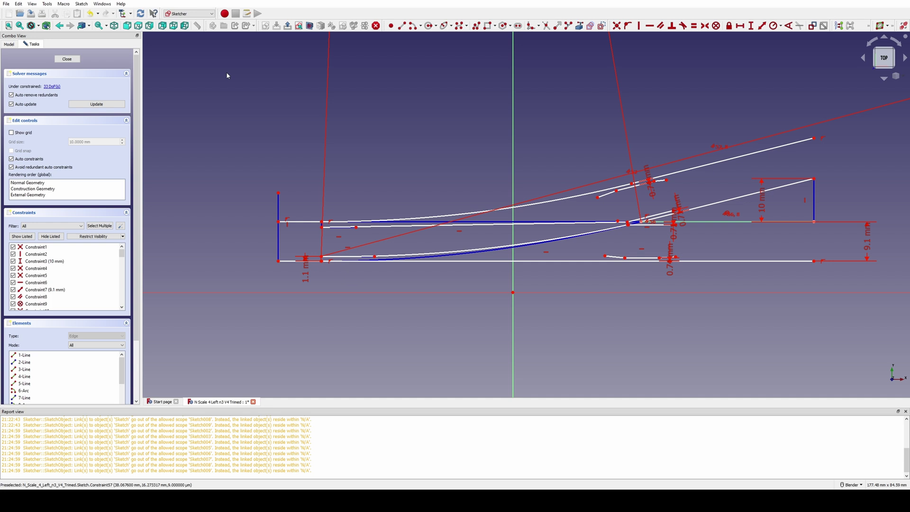
Step: Switch to FreeCAD, close the open turnout sketch, and show the rail profile Sketch001 in the model
left_click(72, 59)
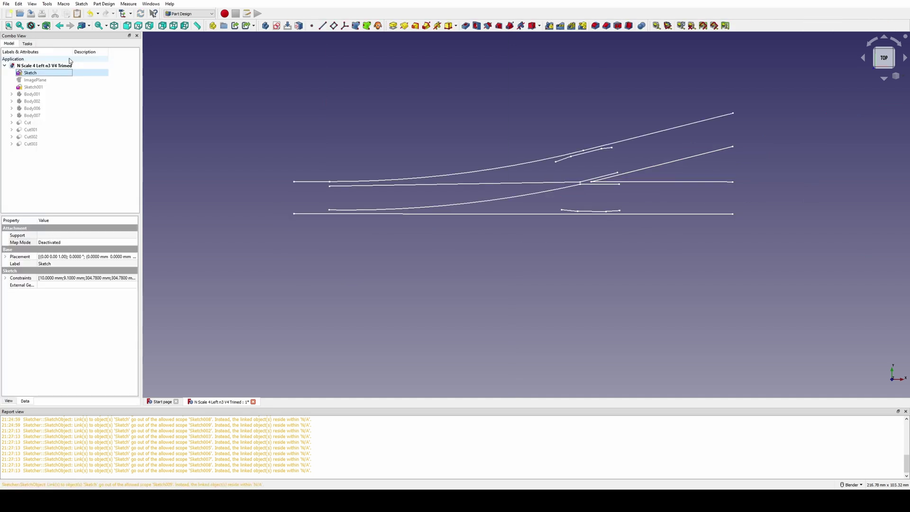
middle_click_drag(524, 158, 642, 202)
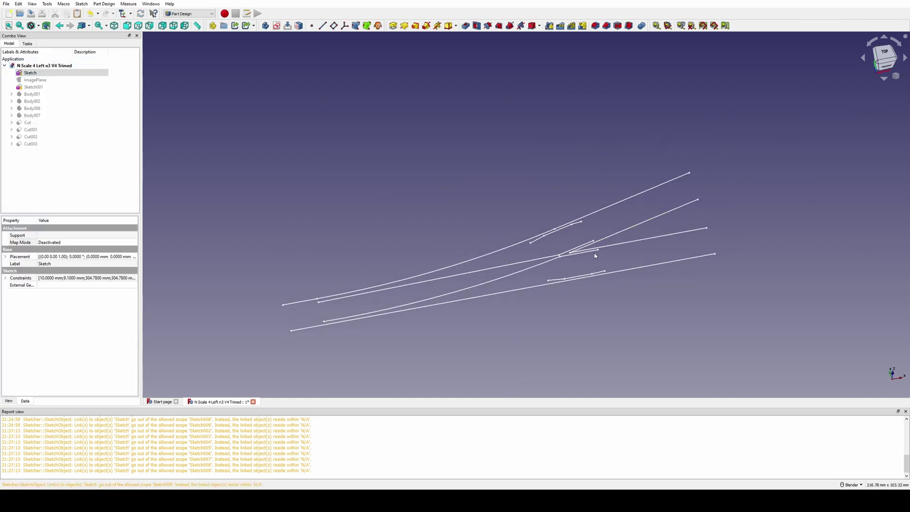
middle_click_drag(596, 254, 659, 166, "shift")
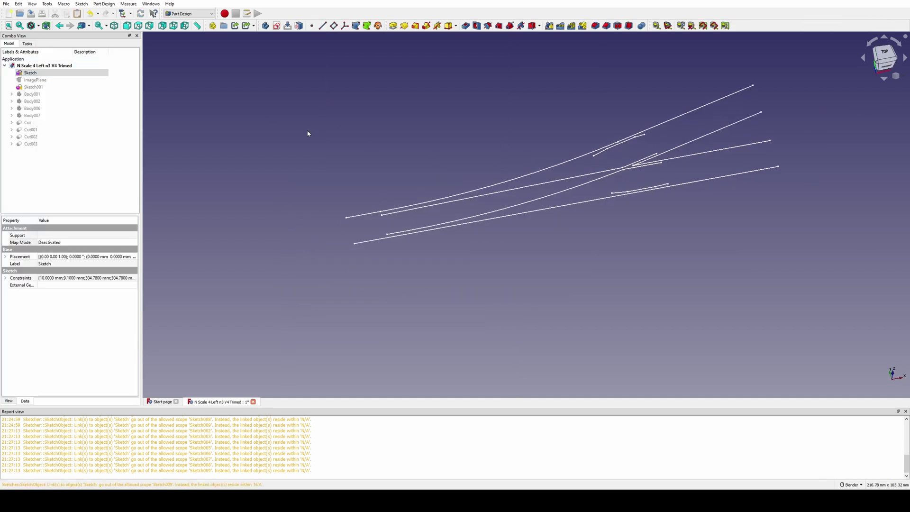
left_click(42, 88)
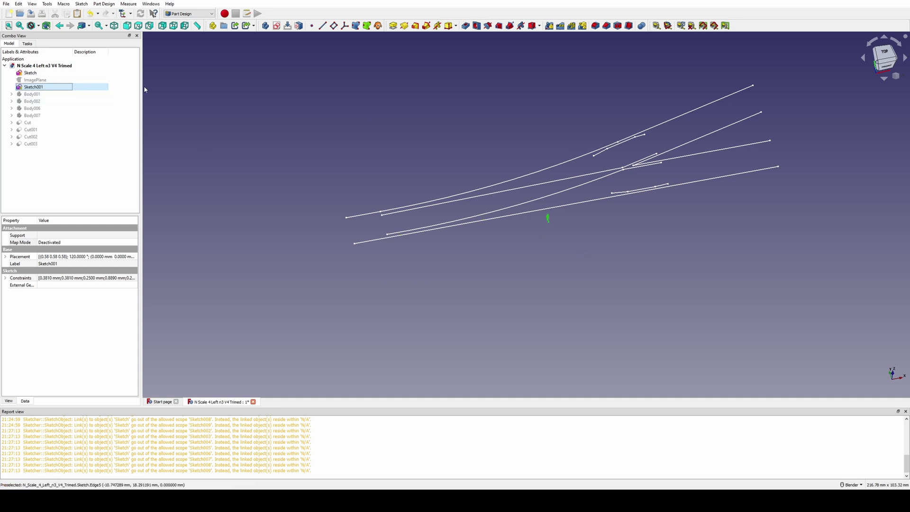
Step: Make the turnout rail bodies Body001, Body002, Body006 and Body007 visible
left_click(50, 94)
key("space")
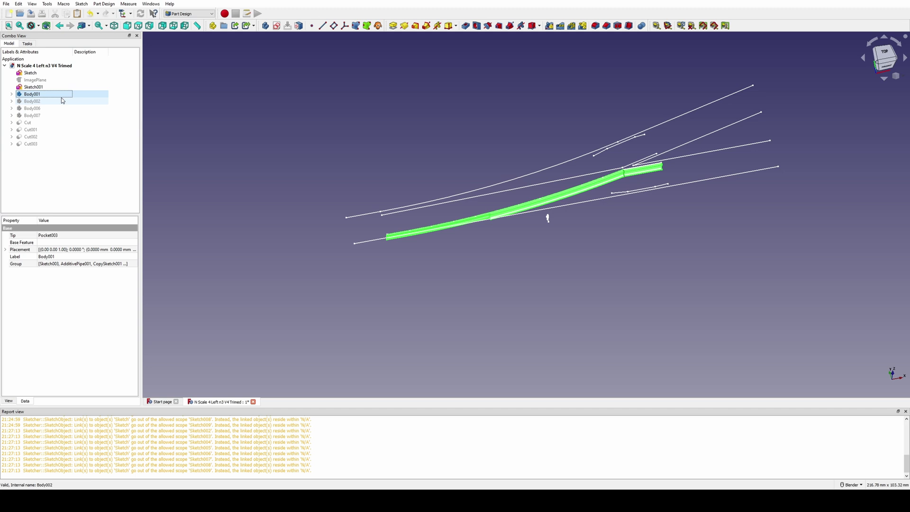
left_click(43, 102)
key("space")
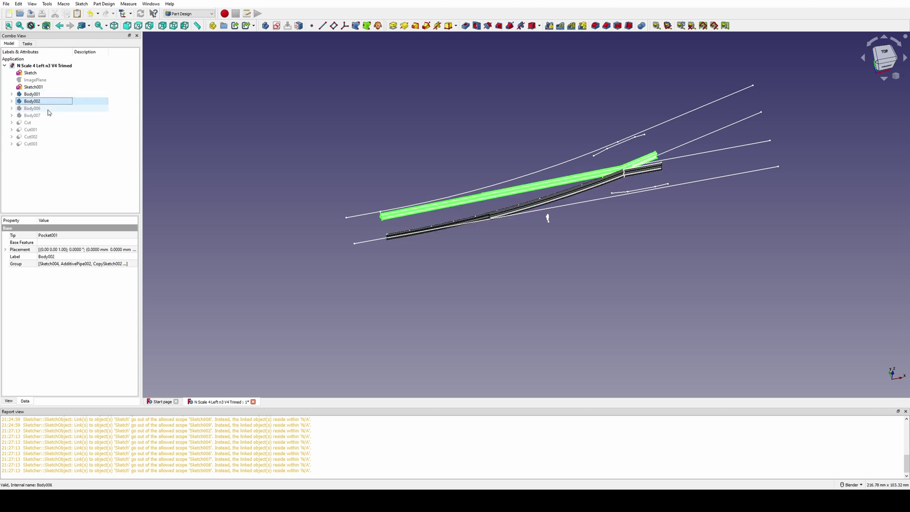
left_click(48, 108)
key("space")
left_click(50, 116)
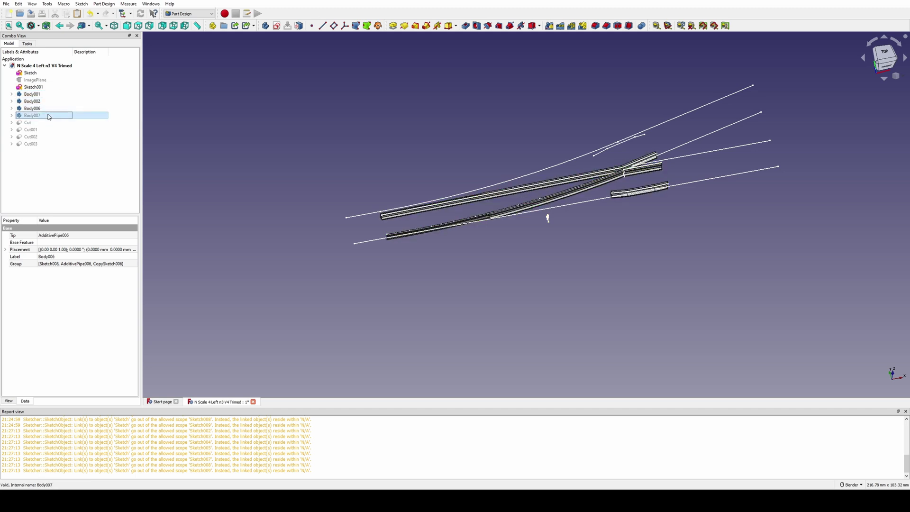
key("space")
Step: Make the trimmed outer rails Cut, Cut001, Cut002 and Cut003 visible
left_click(50, 122)
key("space")
left_click(52, 130)
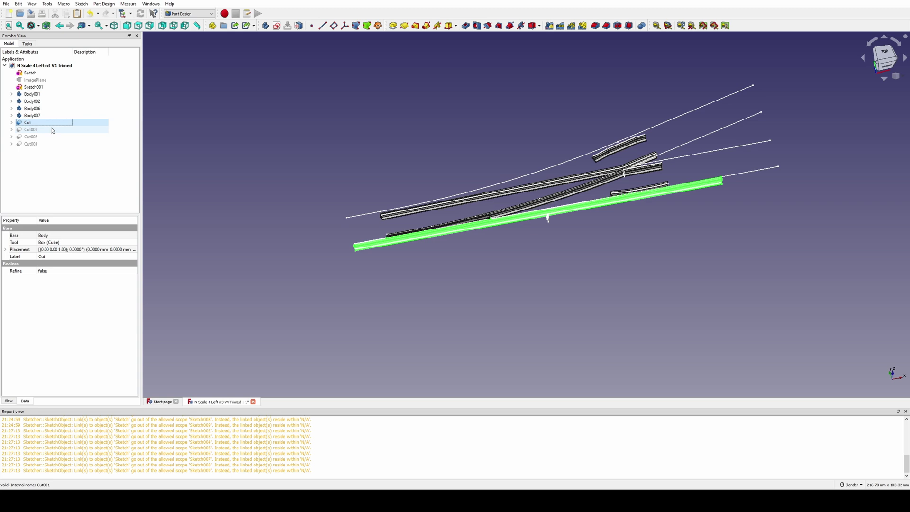
key("space")
left_click(56, 137)
key("space")
left_click(50, 143)
key("space")
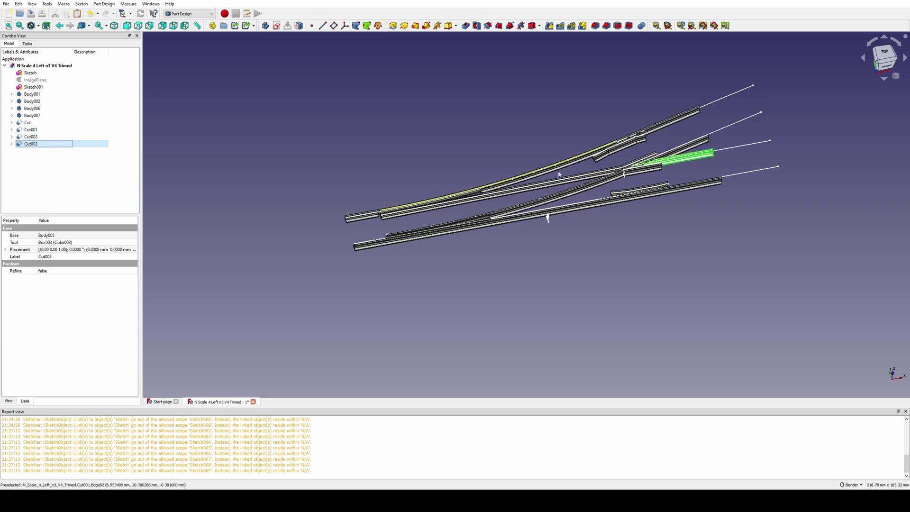
Step: Examine the frog and the guard rails of the turnout up close
scroll(624, 200, "up", 5)
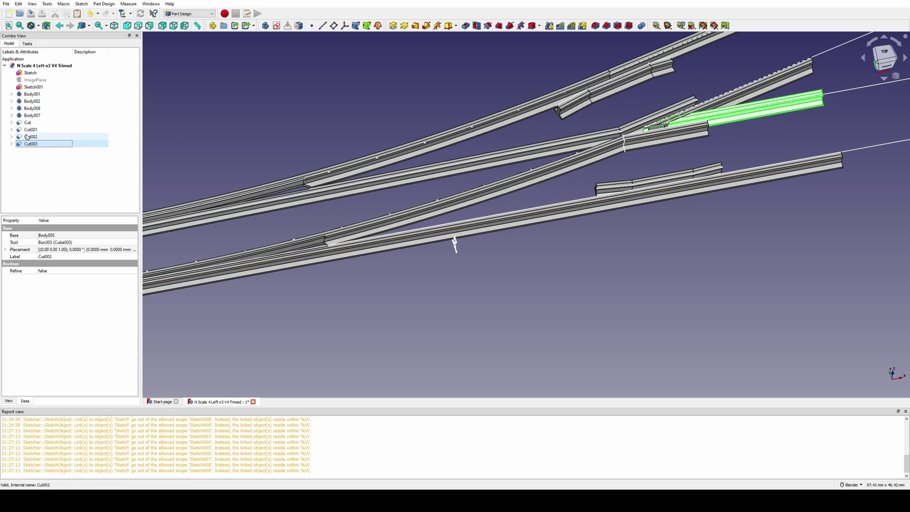
middle_click_drag(545, 164, 592, 230)
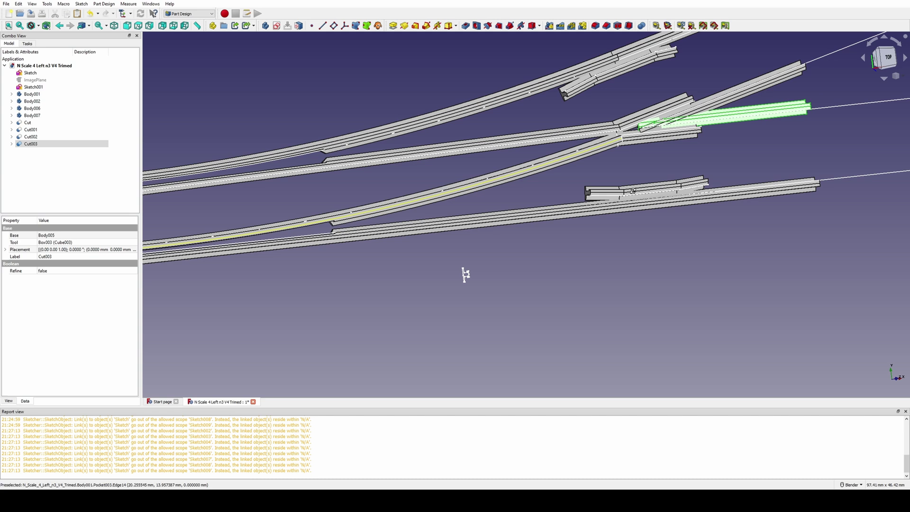
middle_click_drag(697, 148, 504, 272, "shift")
scroll(534, 179, "up", 5)
left_click(505, 272)
middle_click_drag(422, 274, 390, 147)
scroll(382, 203, "down", 3)
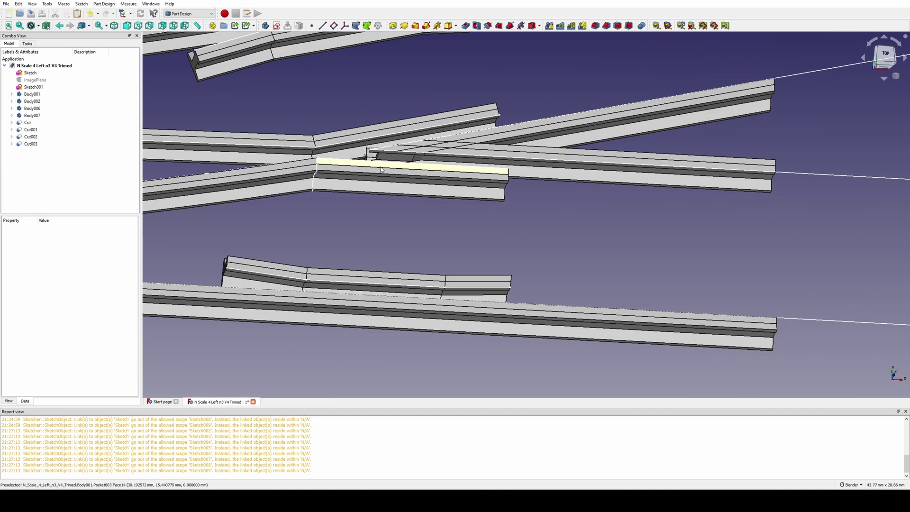
Step: Examine the point rails and their clearance cuts in the stock rails, and return to a top view of the whole turnout
middle_click_drag(381, 208, 756, 137, "shift")
middle_click_drag(321, 152, 721, 229, "shift")
middle_click_drag(583, 187, 575, 221)
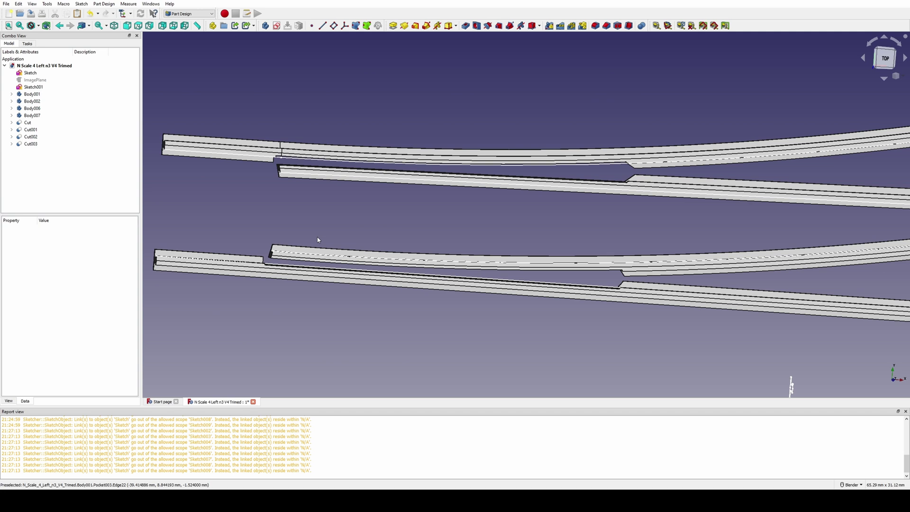
middle_click_drag(318, 234, 317, 227)
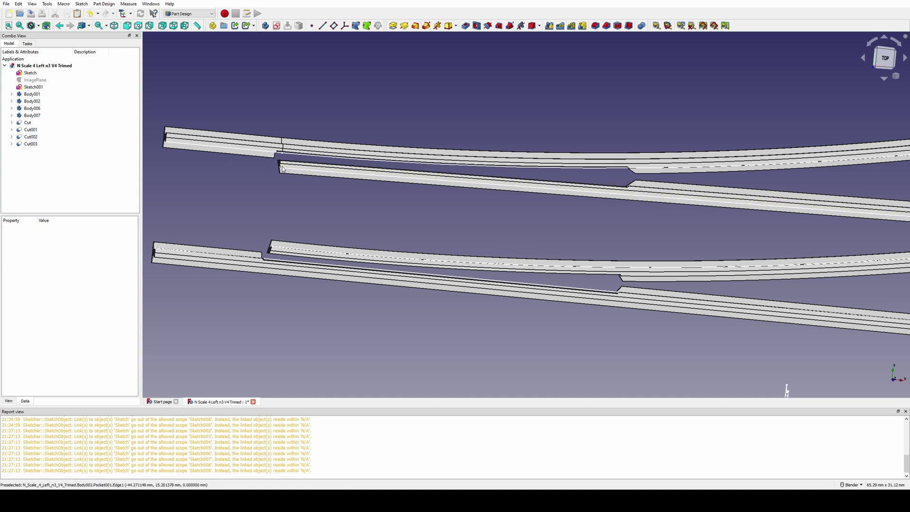
middle_click_drag(300, 186, 406, 192)
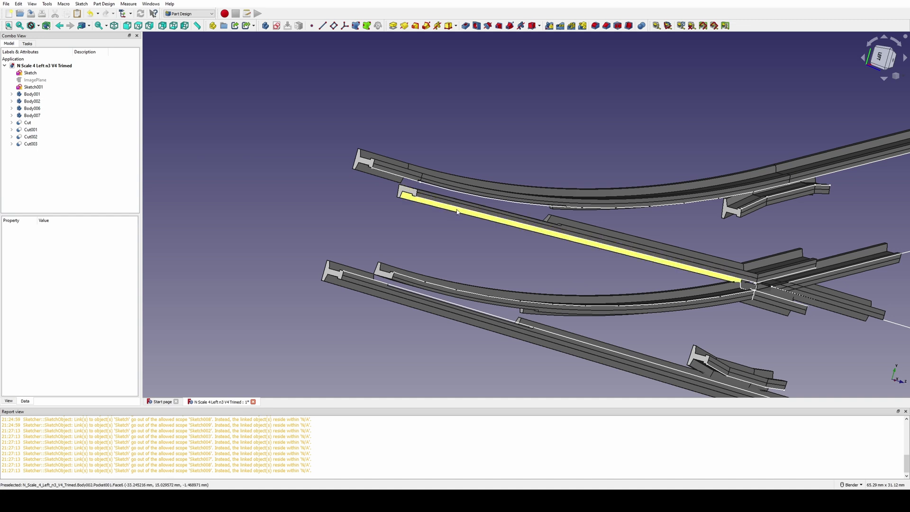
middle_click_drag(497, 220, 327, 187)
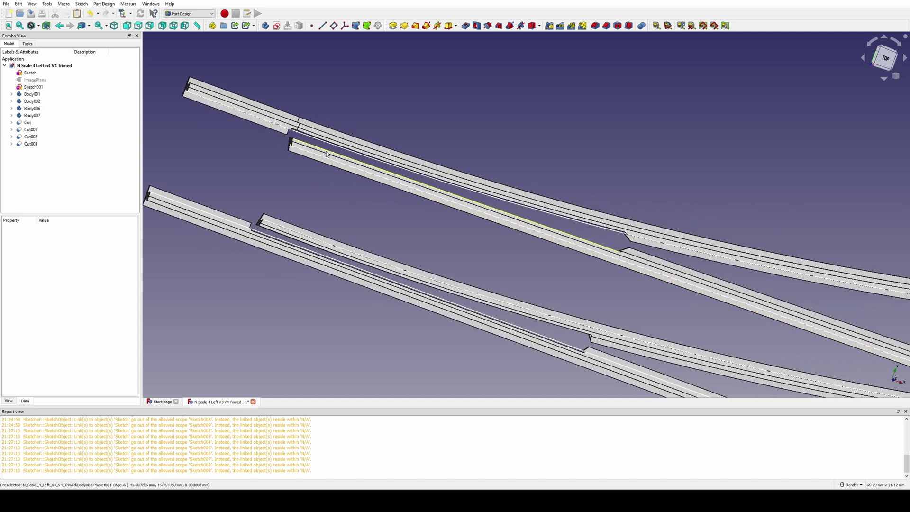
scroll(351, 184, "down", 5)
middle_click_drag(475, 210, 388, 197, "shift")
mouse_move(582, 239)
middle_mouse_down()
mouse_move(610, 205)
mouse_move(569, 235)
middle_mouse_up()
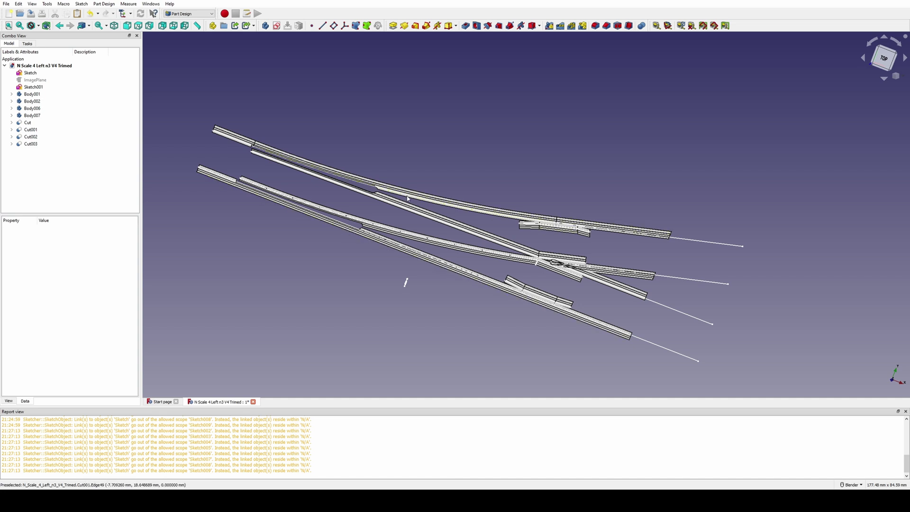
middle_click_drag(502, 211, 517, 197)
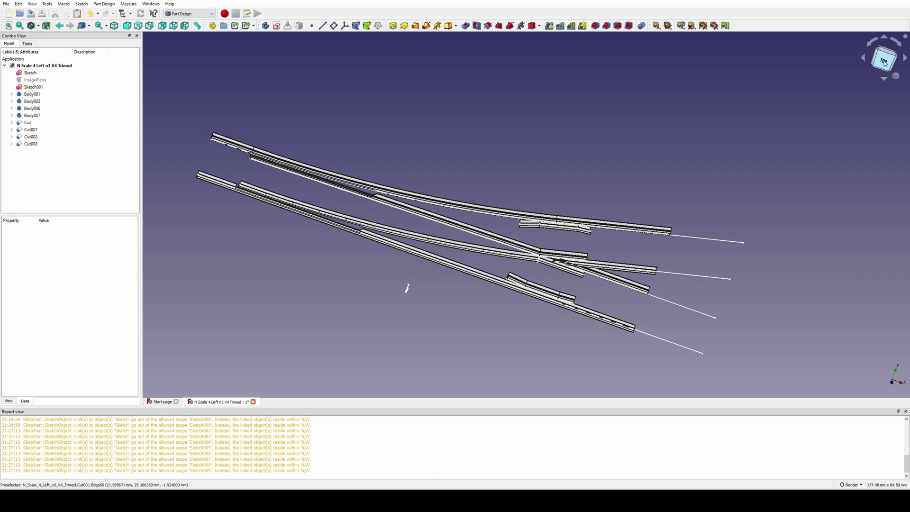
left_click(884, 61)
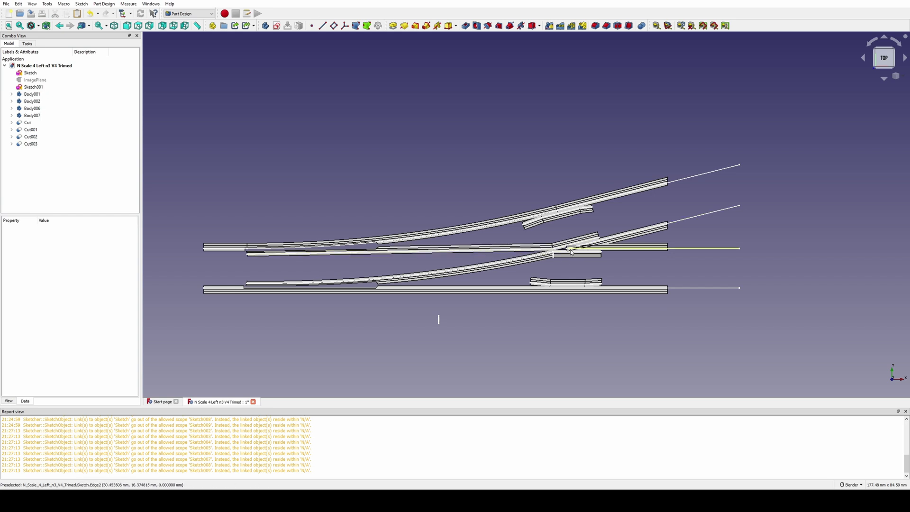
Step: Show the ImagePlane template behind the turnout rails to compare them, and hide it again
left_click(38, 81)
key("space")
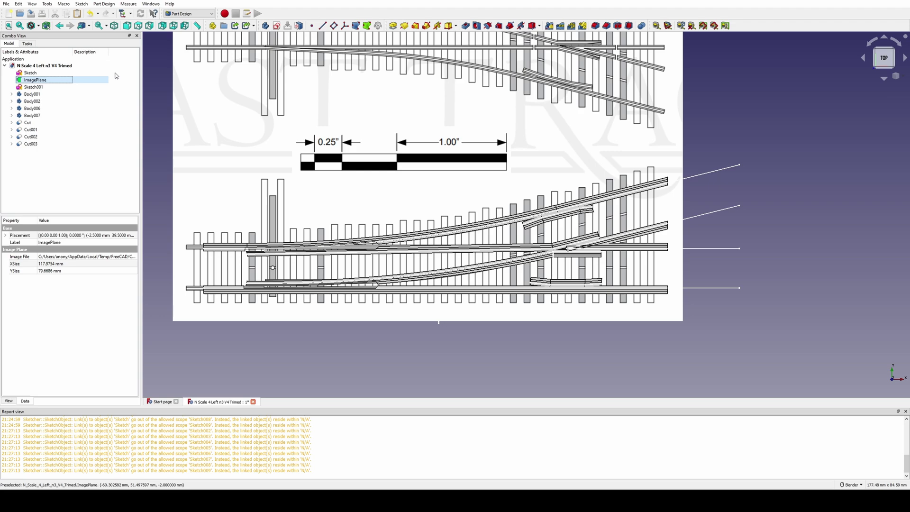
key("space")
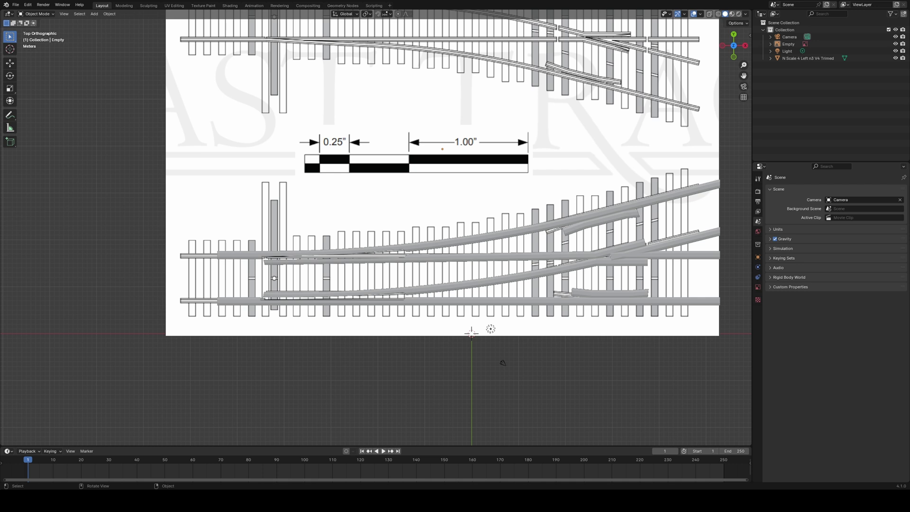
Step: In Blender, toggle the imported N Scale 4 Left n3 V4 Trimmed rails off and on to compare them with the template image
middle_click_drag(371, 255, 350, 212, "shift")
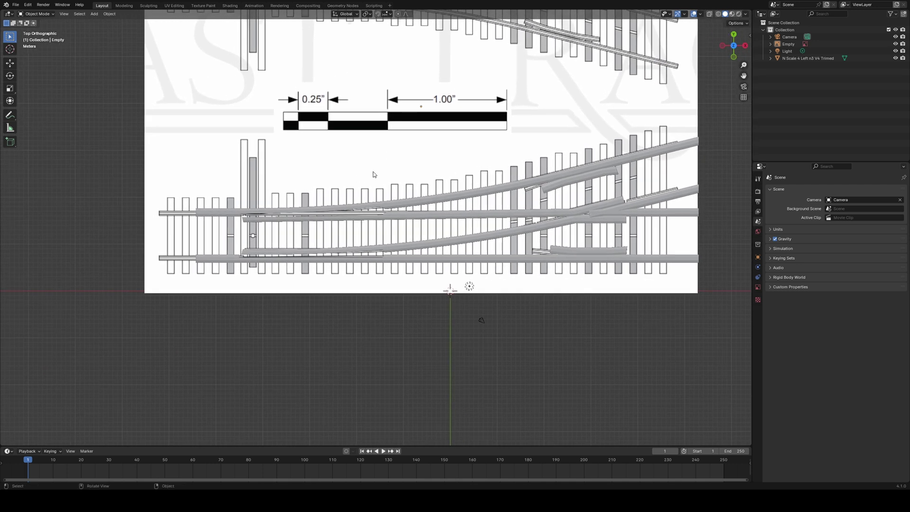
middle_click_drag(287, 187, 323, 191, "shift")
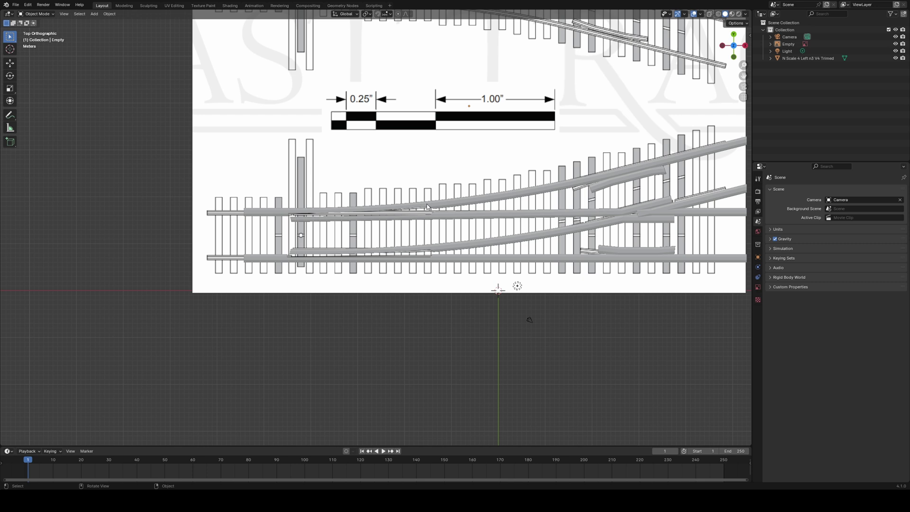
left_click(895, 58)
left_click(895, 58)
left_click(896, 58)
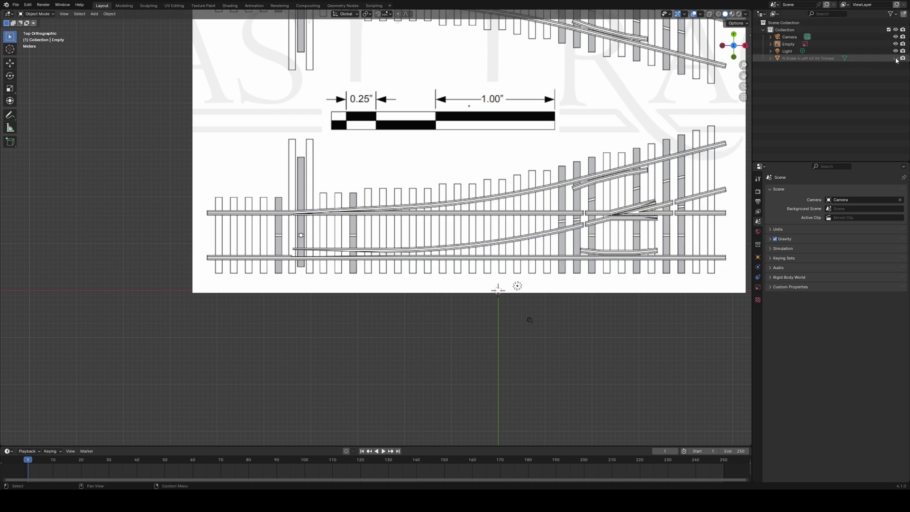
left_click(896, 58)
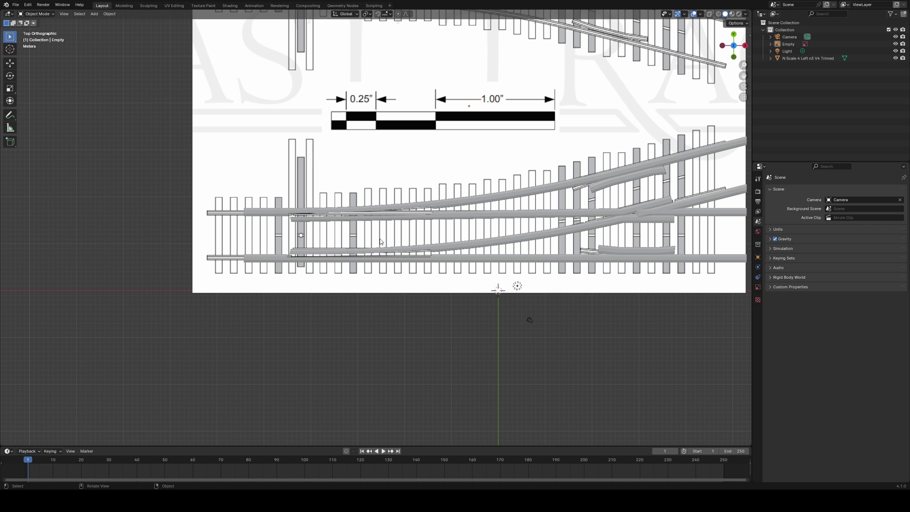
Step: Add a small square plane mesh as the starting shape for a tie
middle_click_drag(302, 221, 437, 228, "shift")
key("shift+a")
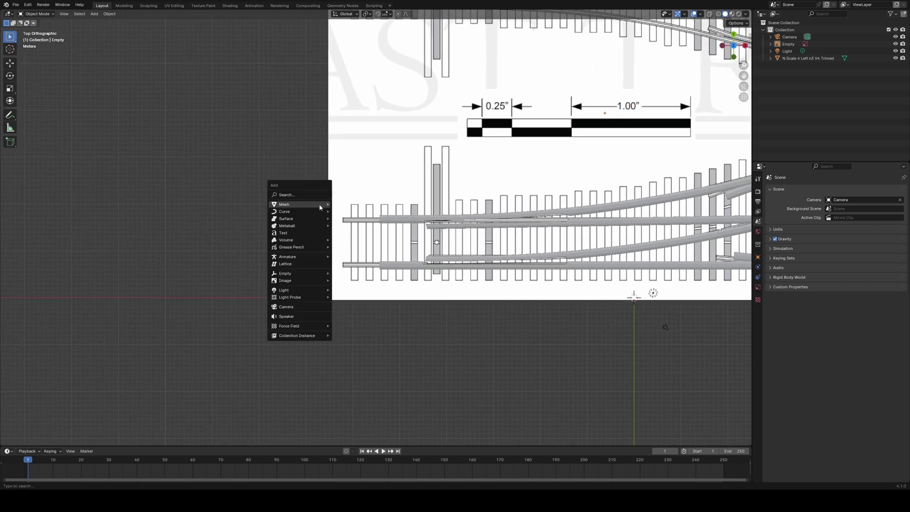
left_click(351, 205)
left_click(93, 378)
type(".11")
key("Return")
Step: Scale the plane to the template's tie outline and move it onto the tie at the switch end
middle_click_drag(607, 308, 422, 274, "shift")
scroll(422, 274, "up", 9)
key("s")
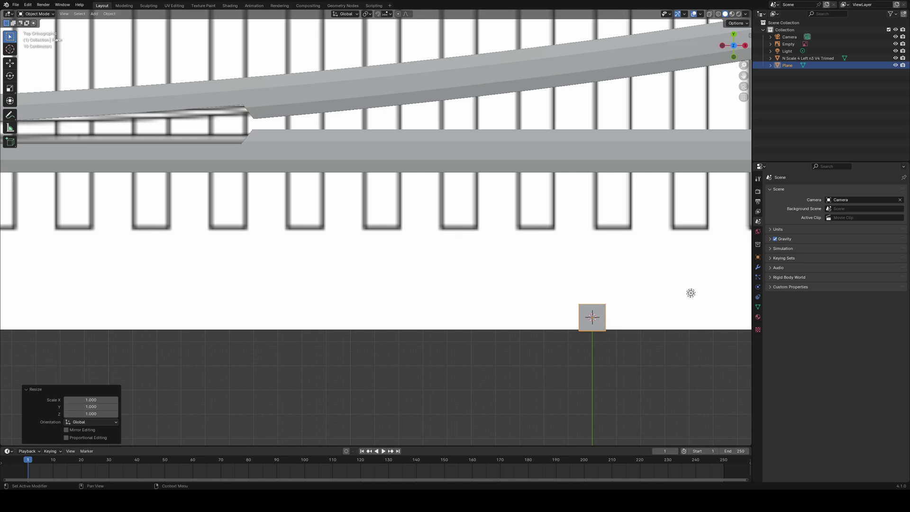
left_click_drag(91, 399, 332, 406)
scroll(616, 389, "down", 5)
key("g")
middle_click_drag(57, 242, 443, 264, "alt+shift")
left_click(332, 256)
scroll(443, 264, "up", 4)
Step: Extrude the tie outline -1.11 m in Z to give the tie its thickness
key("Tab")
key("e")
right_click(443, 264)
left_click(91, 414)
type("-.11")
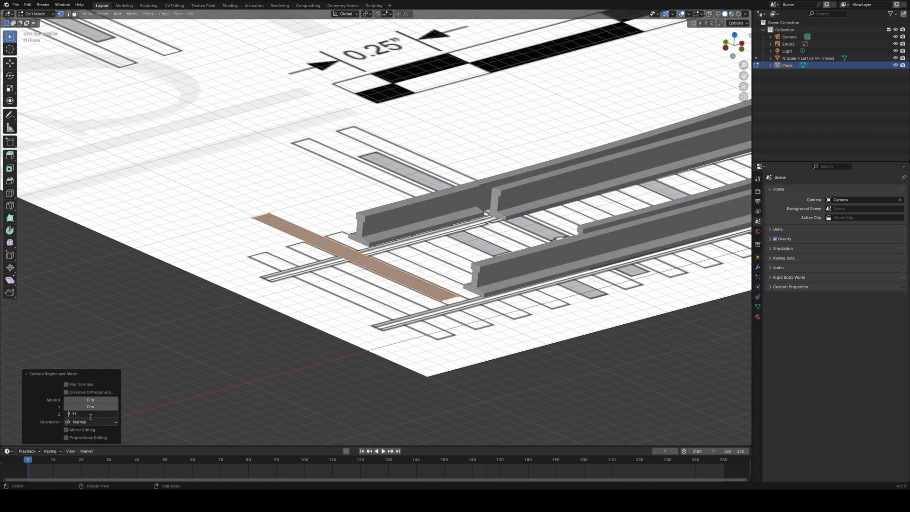
key("Return")
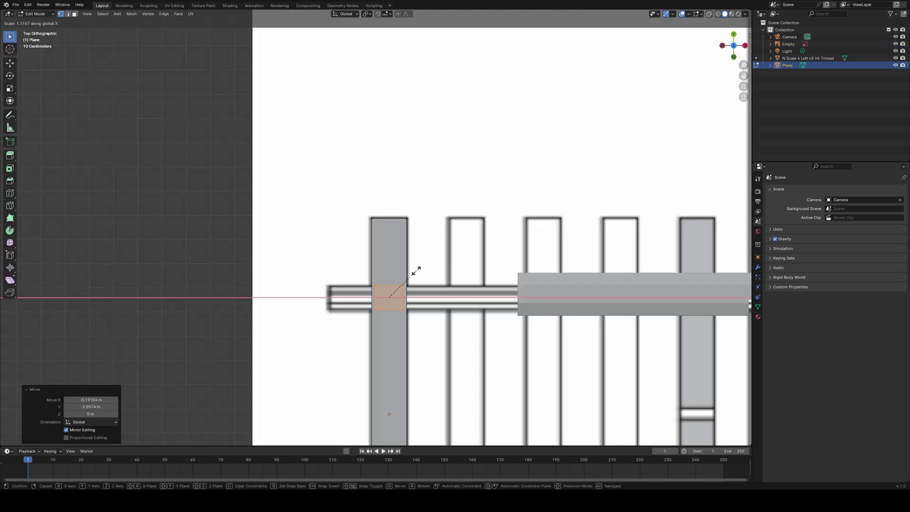
Step: Size a tie-plate face along Y on the tie's upper surface and extrude it into a thin raised plate
left_click(414, 270)
key("s")
key("y")
left_click(415, 220)
middle_click_drag(414, 220, 426, 166)
middle_click_drag(437, 237, 391, 349, "shift")
key("e")
key("Return")
left_click(91, 414)
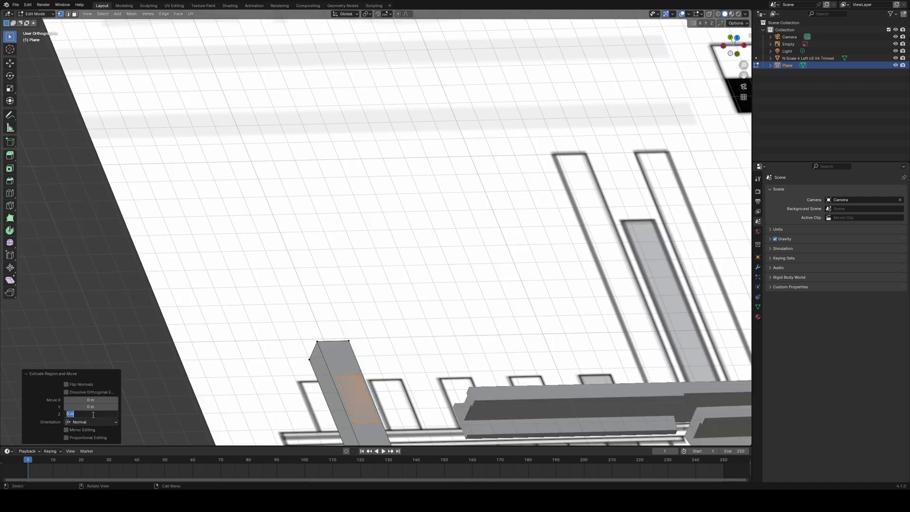
type(".02")
Step: Add a cylinder with a 0.25 m radius to the tie mesh as a spike
middle_click_drag(437, 379, 469, 333)
left_click(733, 36)
key("shift+a")
left_click(367, 330)
left_click(90, 362)
scroll(498, 365, "down", 8)
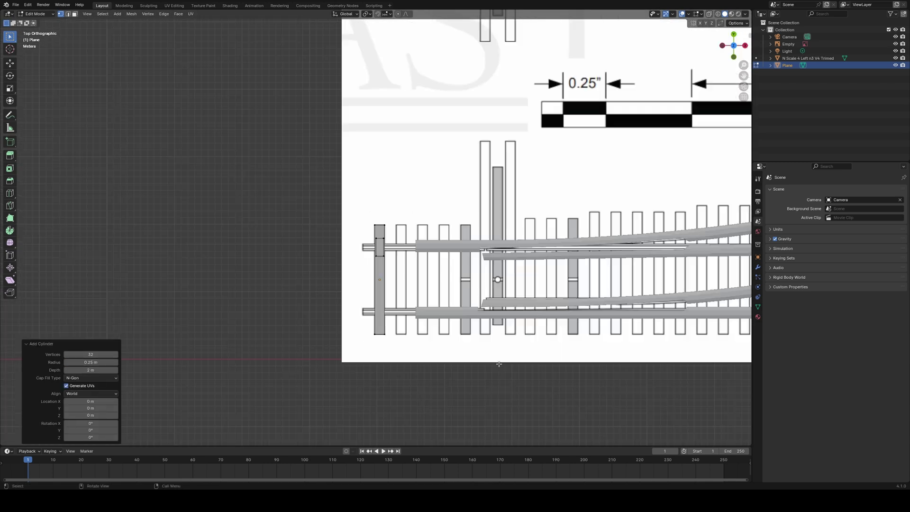
Step: Move the spike cylinder onto the tie plate and scale it along Z
key("g")
scroll(406, 309, "up", 8)
left_click(406, 308)
middle_click_drag(407, 308, 487, 270)
key("s")
key("z")
left_click(583, 179)
key("Tab")
Step: Move the tie with its plate and spike -1.978 m in Z
key("ctrl+KP_3")
key("g")
key("Return")
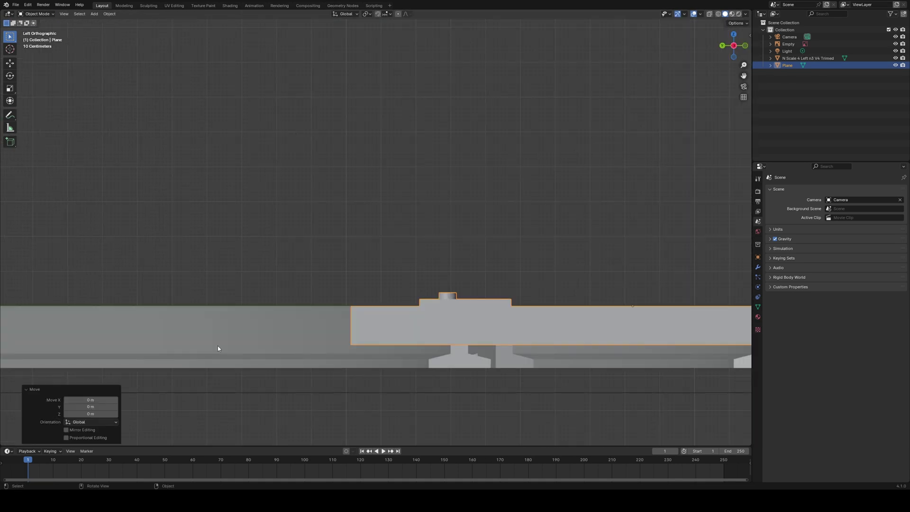
left_click(95, 413)
type("-1.978")
key("Tab")
key("Return")
Step: Move the tie along X onto the template's third tie, at the start of the rails
middle_click_drag(559, 251, 472, 355)
scroll(472, 356, "down", 6)
key("KP_7")
key("g")
key("x")
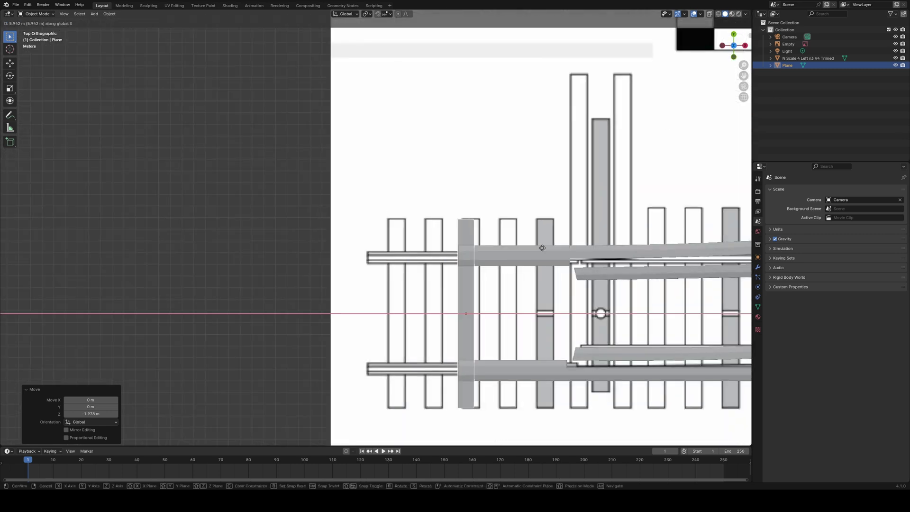
left_click(542, 248)
Step: Move both ends of the tie plate along Y so it extends past both sides of the stock rail
scroll(542, 247, "up", 6)
middle_click_drag(542, 248, 556, 287)
key("Tab")
key("shift+z")
key("KP_7")
left_click_drag(474, 246, 535, 270)
key("g")
key("y")
left_click(536, 250)
left_click_drag(476, 372, 536, 305)
key("g")
key("y")
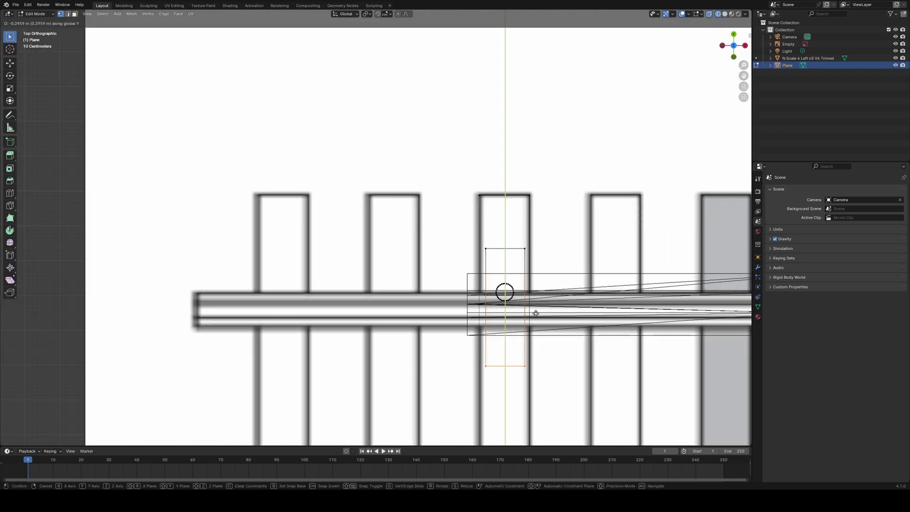
left_click(536, 315)
Step: Move the spike along Y to one side of the rail and duplicate it to the other side
left_click_drag(488, 278, 521, 305)
key("g")
key("y")
key("shift+d")
key("y")
middle_click_drag(689, 193, 545, 284)
key("alt+z")
left_click_drag(447, 322, 546, 345)
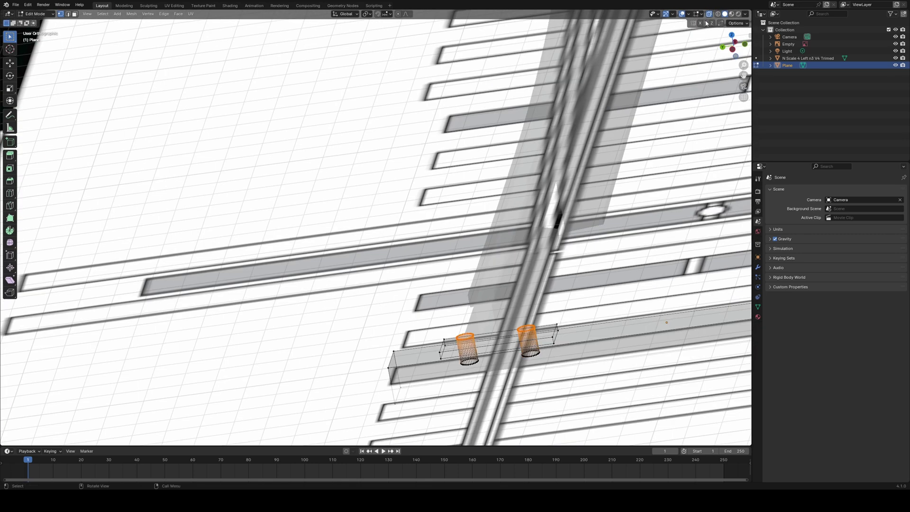
Step: Adjust the height of both spikes along Z on the tie plate
key("alt+z")
key("shift+z")
key("l")
key("l")
key("shift+z")
key("g")
key("z")
left_click(530, 322)
key("Tab")
middle_click_drag(545, 199, 455, 284)
scroll(455, 284, "down", 4)
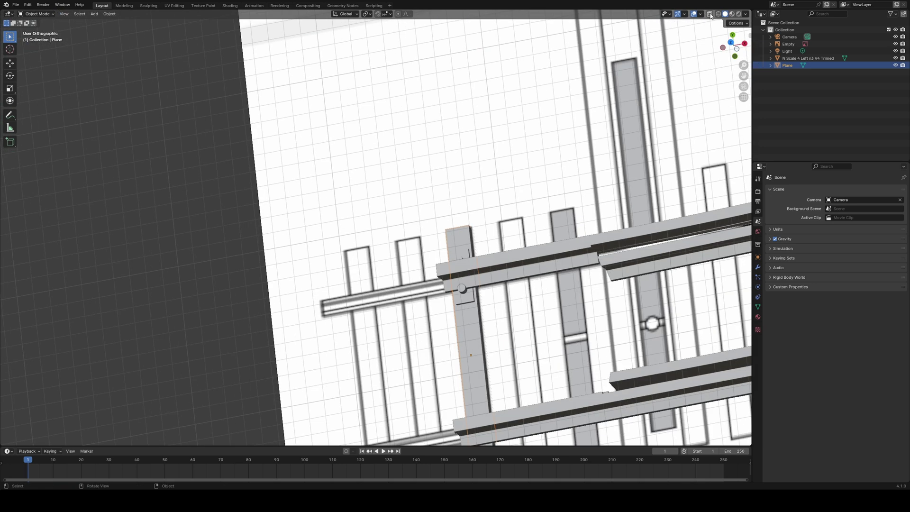
Step: Duplicate the tie plate with its two spikes along Y to the opposite stock rail
key("Tab")
key("KP_7")
key("alt+z")
key("l")
key("shift+d")
key("y")
left_click(436, 429)
key("alt+z")
mouse_move(436, 429)
middle_mouse_down("shift")
mouse_move(469, 254)
mouse_move(366, 252)
mouse_move(418, 238)
middle_mouse_up("shift")
key("Tab")
key("KP_7")
scroll(346, 173, "down", 4)
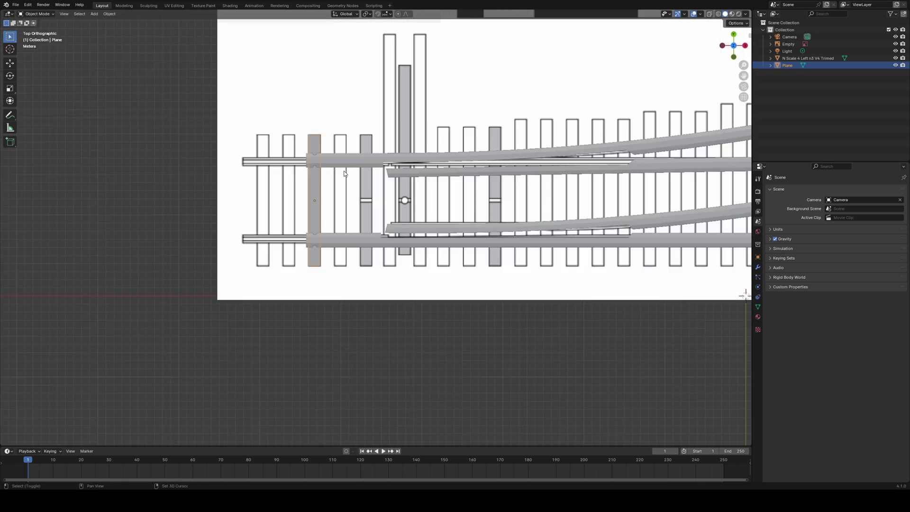
Step: Duplicate the tie along X onto the next two template ties and the first regular tie past the long headblock ties
key("shift+d")
key("x")
left_click(367, 173)
key("shift+d")
key("x")
left_click(390, 171)
key("shift+d")
key("x")
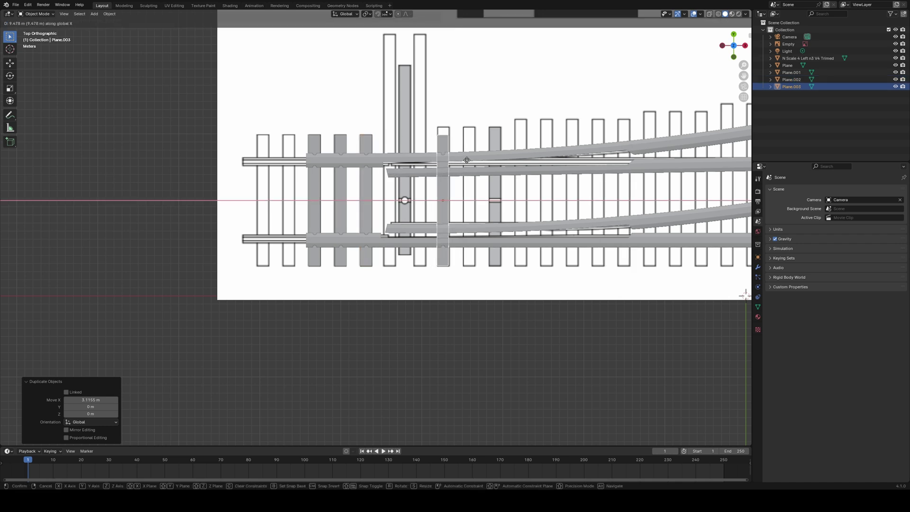
left_click(467, 161)
Step: On the tie past the headblocks, move the outer spike and plate end at the curved stock rail about 0.12 m outward along Y
scroll(467, 160, "up", 2)
key("Tab")
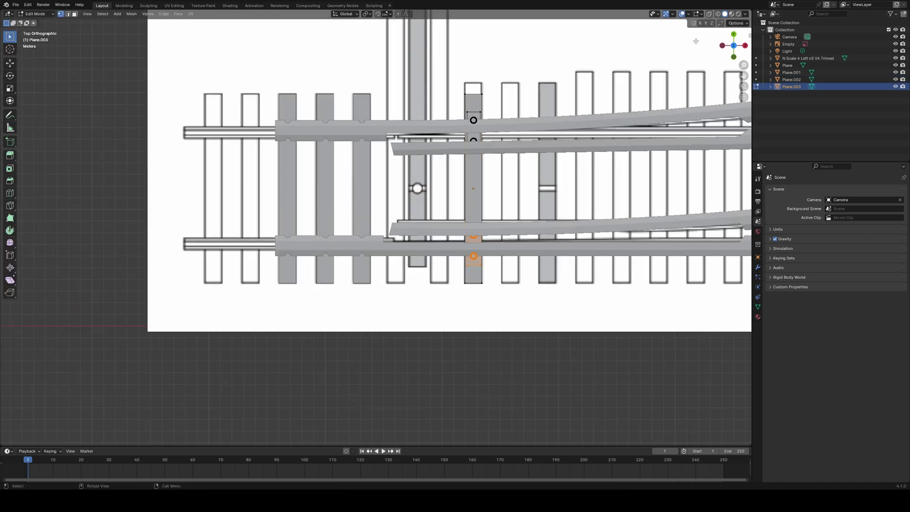
left_click(710, 14)
scroll(485, 116, "up", 3)
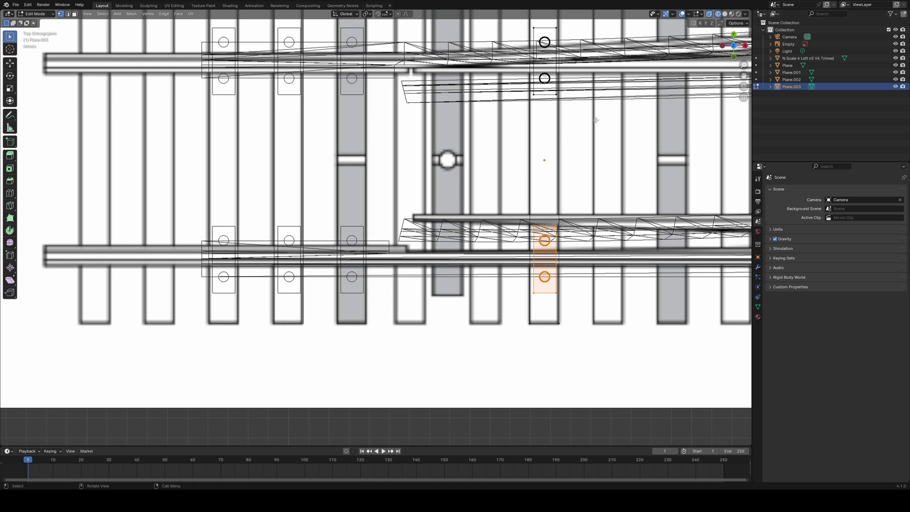
middle_click_drag(595, 120, 406, 203, "shift")
left_click_drag(370, 198, 445, 241)
key("g")
key("y")
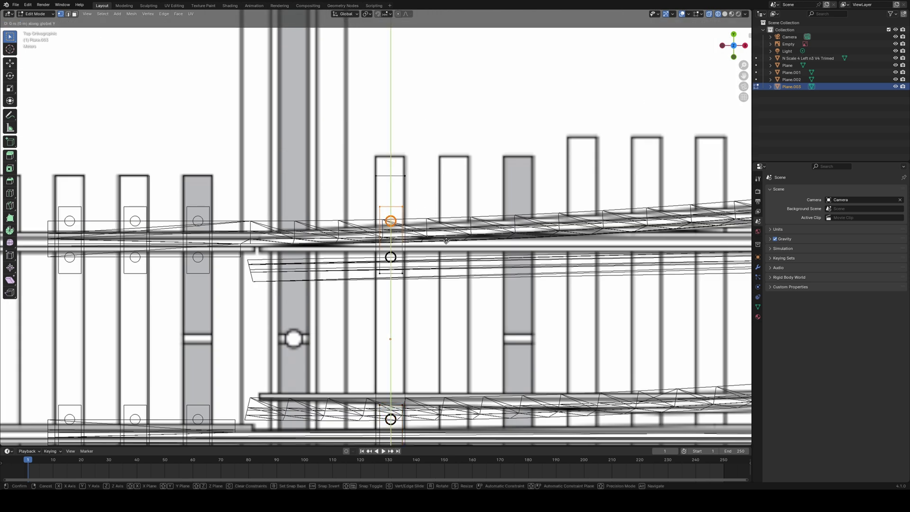
left_click(450, 238)
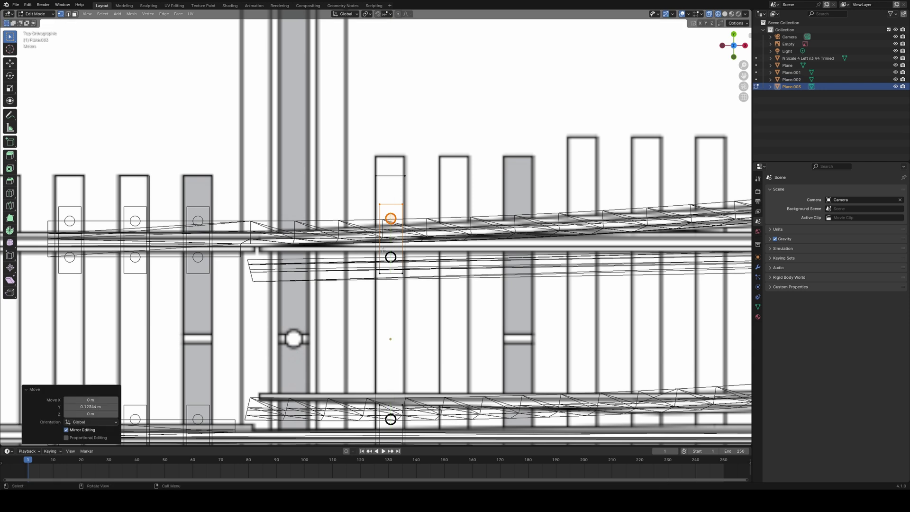
Step: Delete the inner spike at the curved stock rail and move the plate's inner edge outward along Y, clear of the point rail
left_click(401, 268)
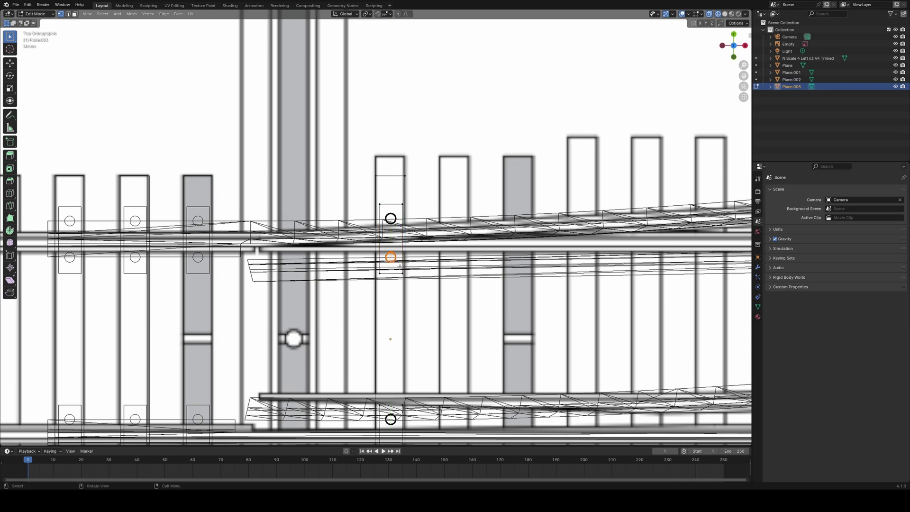
key("x")
left_click(388, 267)
key("g")
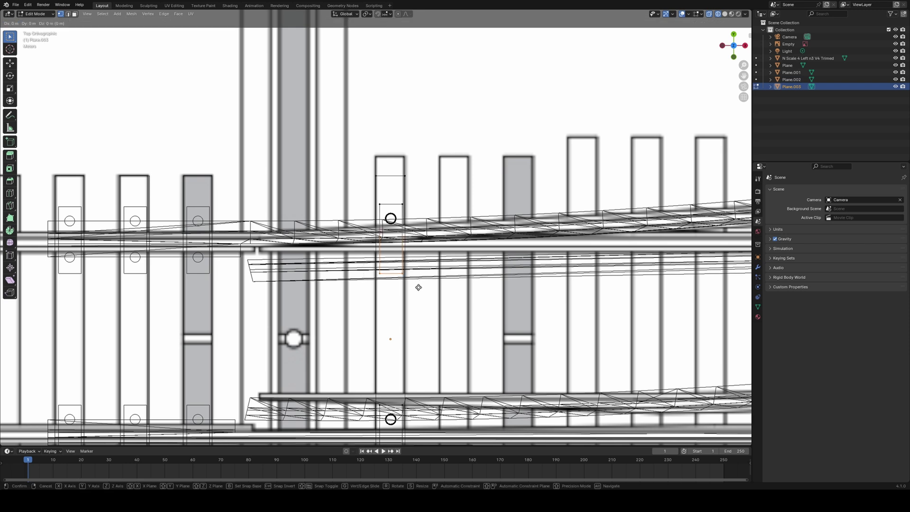
key("y")
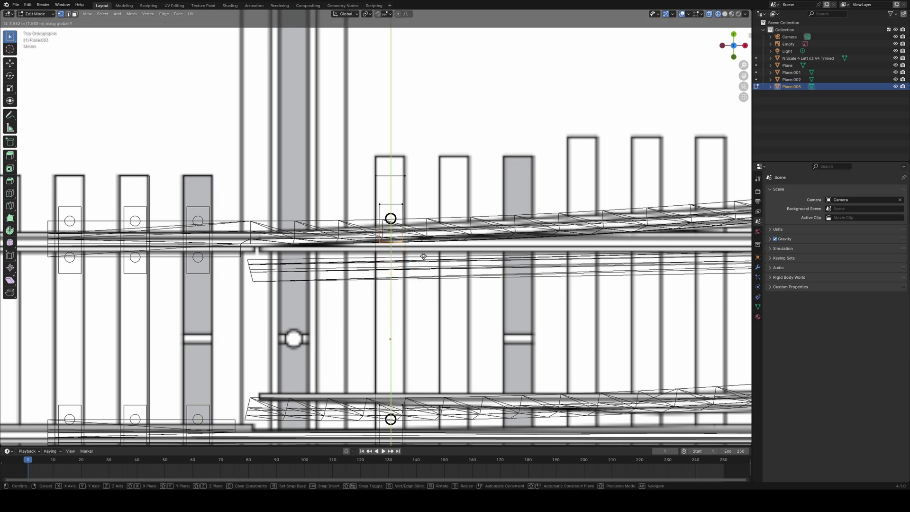
left_click(423, 255)
Step: Lengthen the tie about 0.95 m along Y at its diverging-side end to match the template outline
left_click_drag(363, 167, 440, 202)
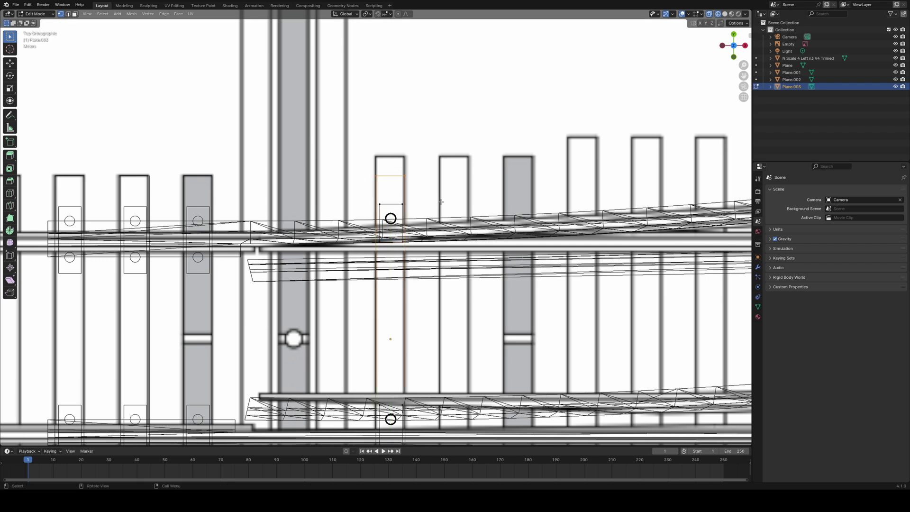
key("g")
key("y")
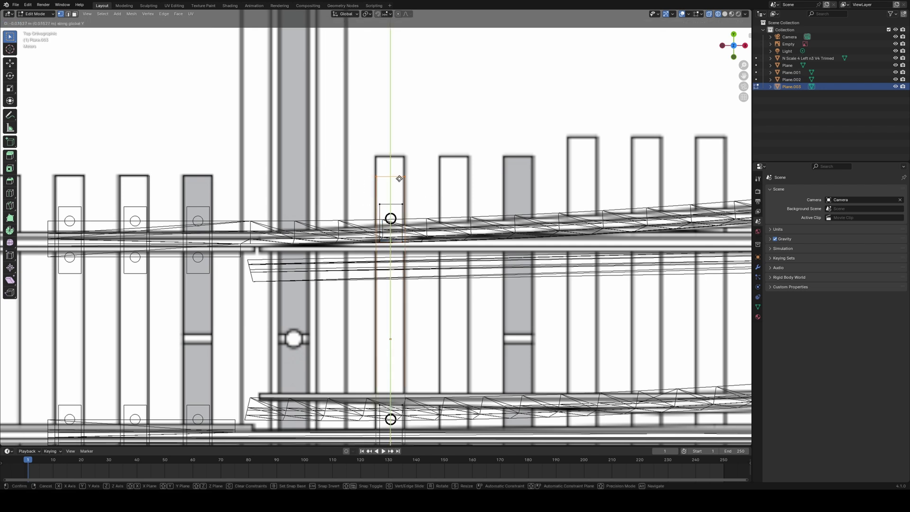
left_click(398, 176)
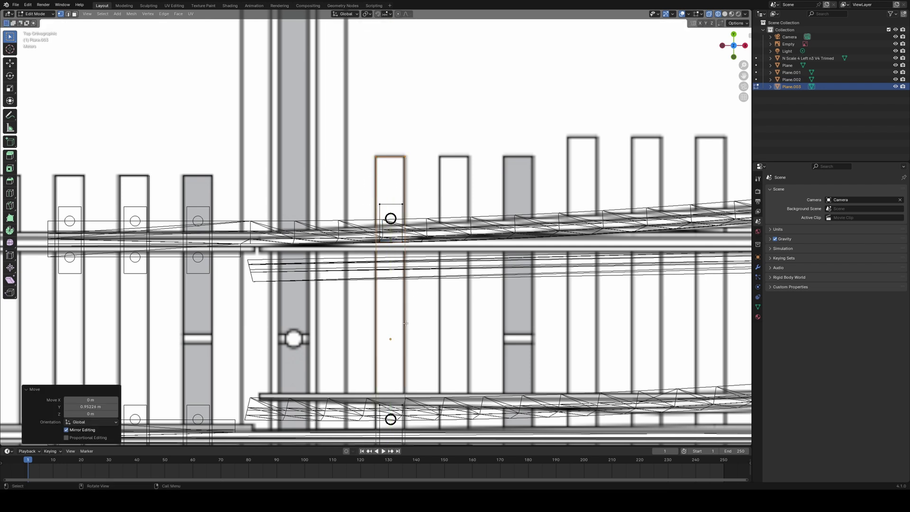
Step: Delete the inner spike beside the straight stock rail on the same tie
middle_click_drag(405, 324, 422, 232, "shift")
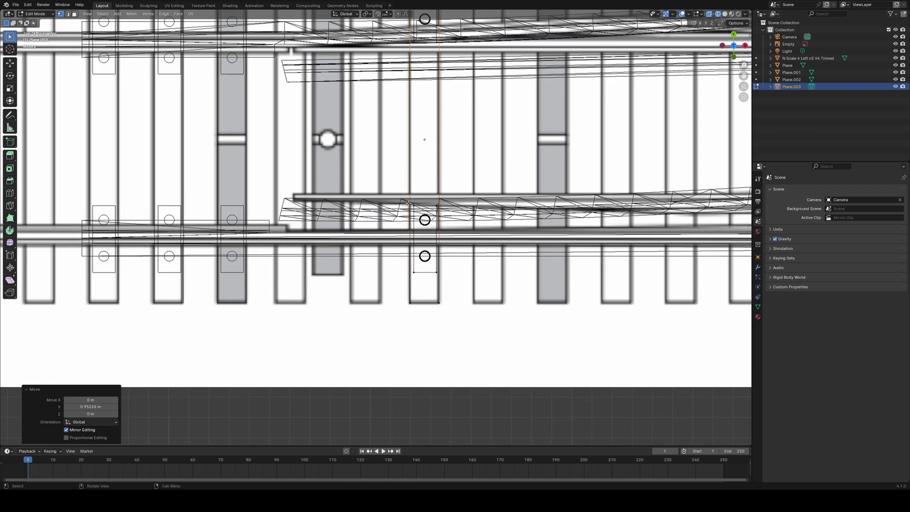
left_click(434, 226)
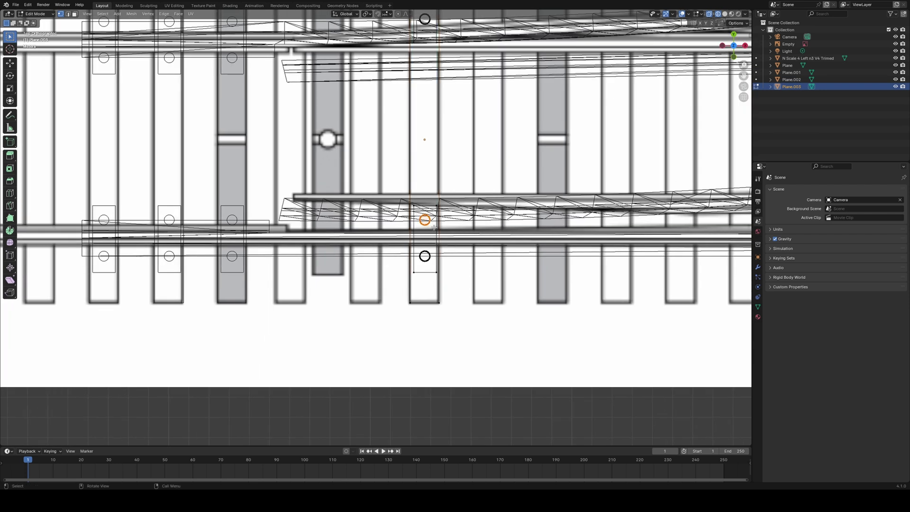
key("x")
left_click(438, 234)
Step: Nudge the remaining outer spike and plate end at the straight stock rail about 0.02 m along Y
key("l")
key("g")
key("y")
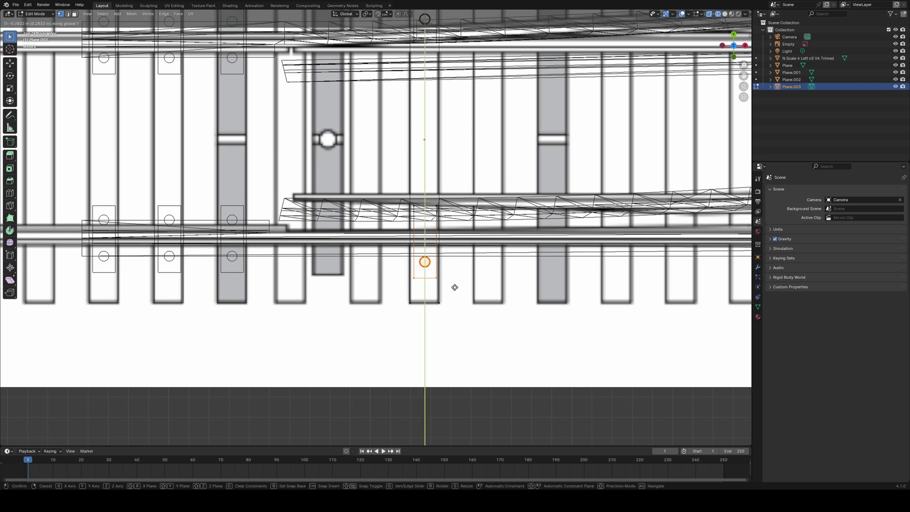
left_click(454, 281)
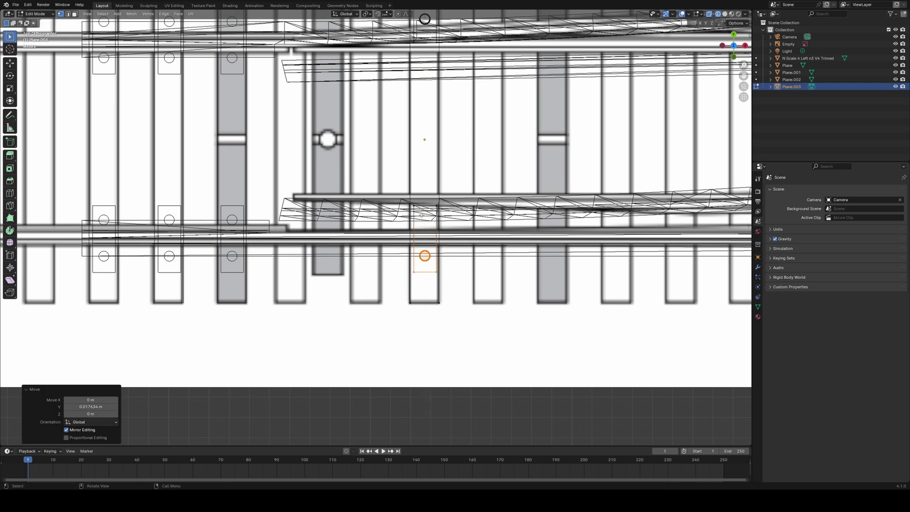
Step: Move the inner edge of the straight stock rail's plate about 1.4 m outward along Y and hide the Empty template image
left_click(463, 217)
key("g")
key("y")
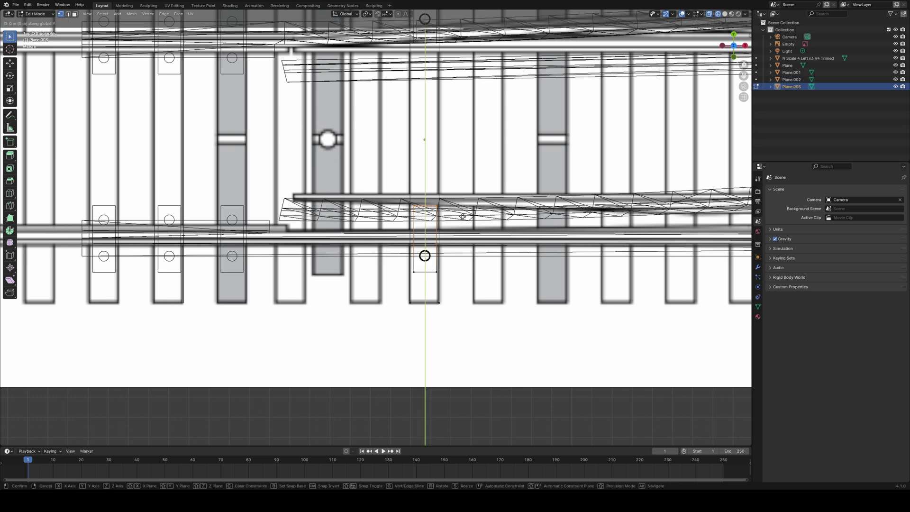
left_click(464, 246)
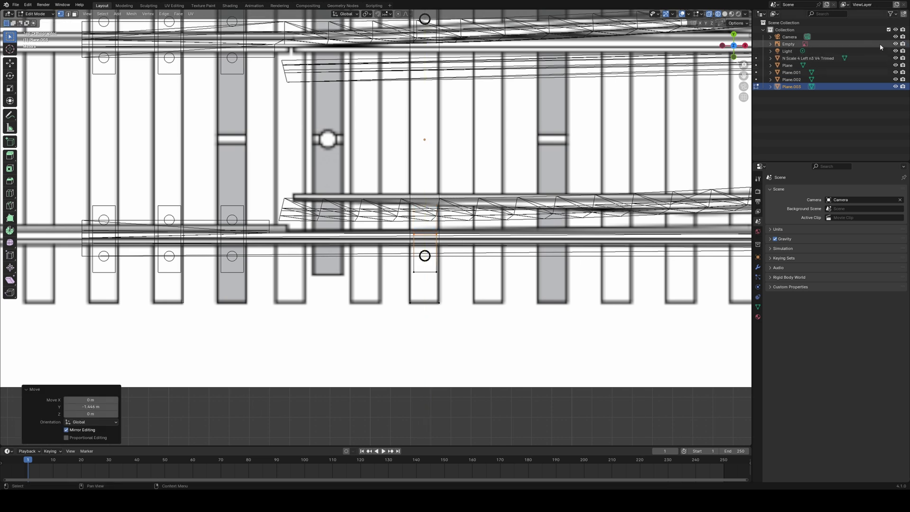
left_click(895, 45)
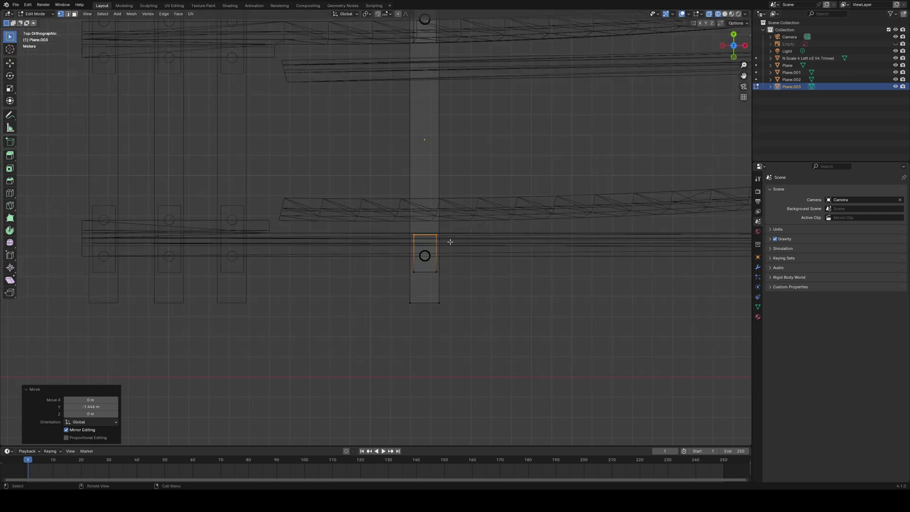
Step: Use solid shading with X-ray and nudge the inner edge of the straight stock rail's plate about 0.04 m along Y, finishing the mesh edit
left_click(726, 15)
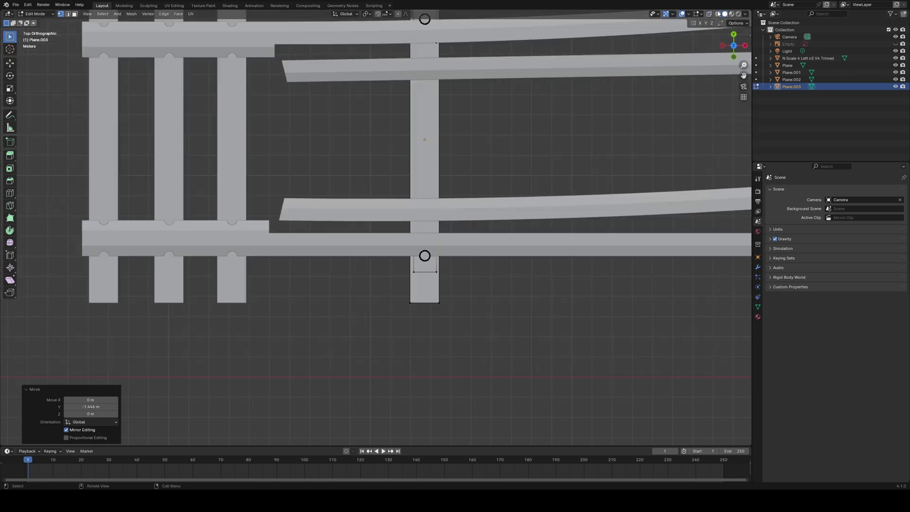
left_click(709, 14)
scroll(449, 254, "up", 2)
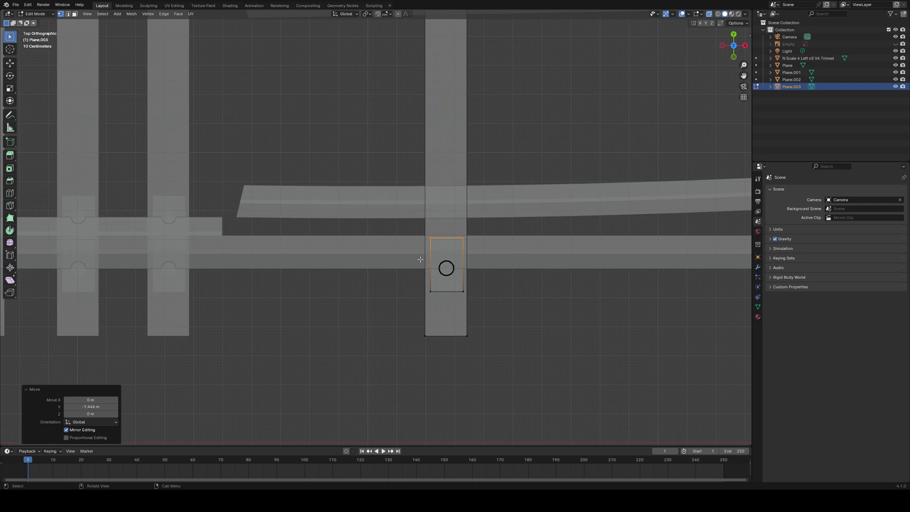
left_click(446, 268)
key("g")
key("y")
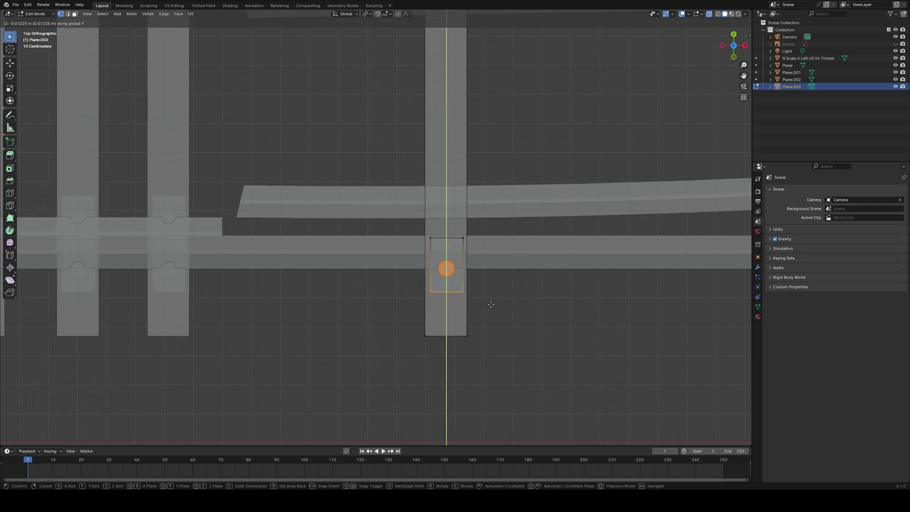
left_click(494, 251)
scroll(514, 191, "down", 6)
key("Tab")
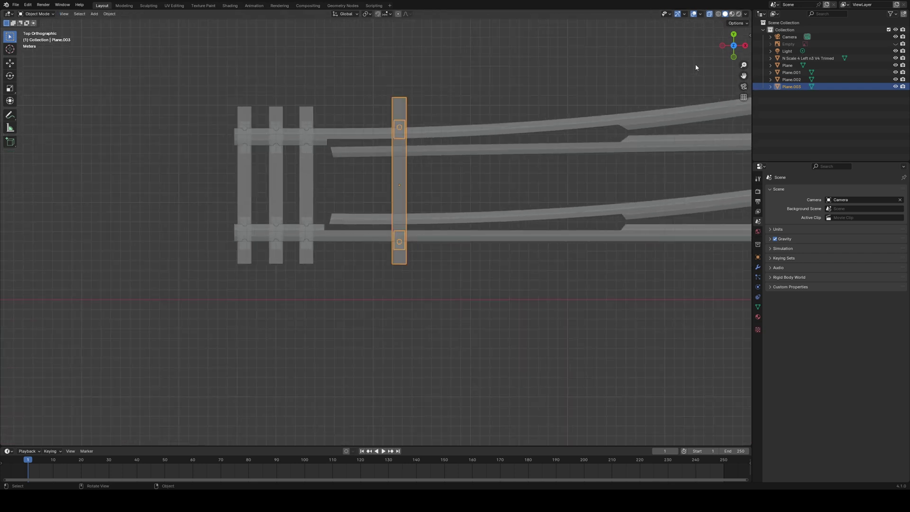
Step: Examine the tie in the right orthographic view, checking how its plates and spikes meet the stock rails
left_click(745, 46)
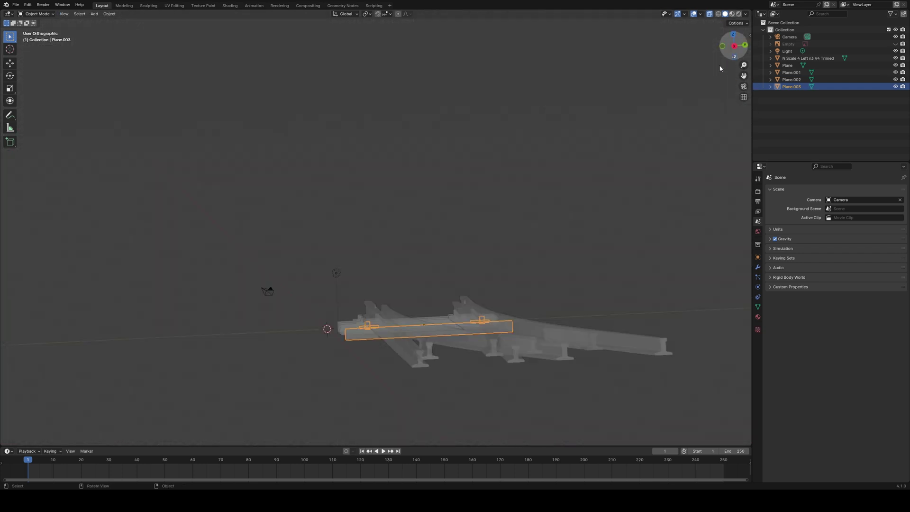
scroll(454, 331, "up", 5)
middle_click_drag(481, 349, 449, 90, "shift")
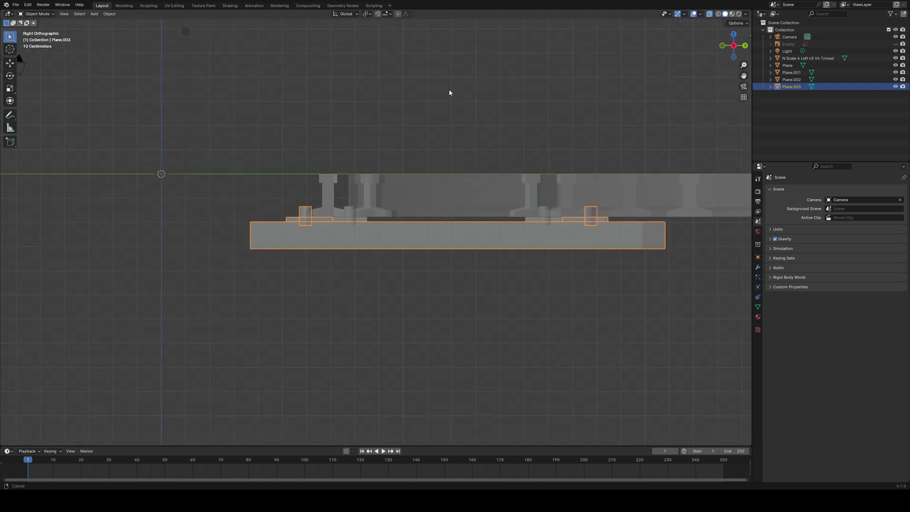
scroll(427, 217, "up", 2)
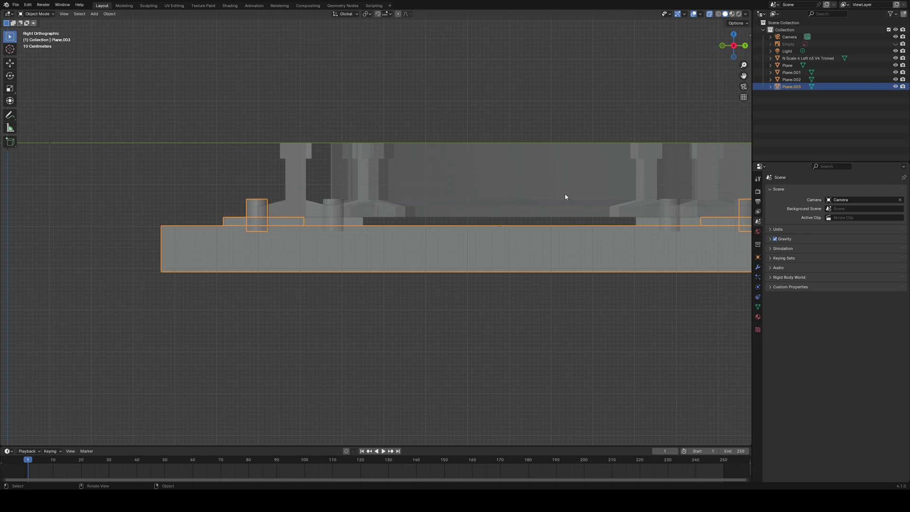
Step: Duplicate the selected tie over the template in top view, placing the copy about -6.73 m along X at the first long tie outline
middle_click_drag(565, 196, 603, 201)
left_click(708, 14)
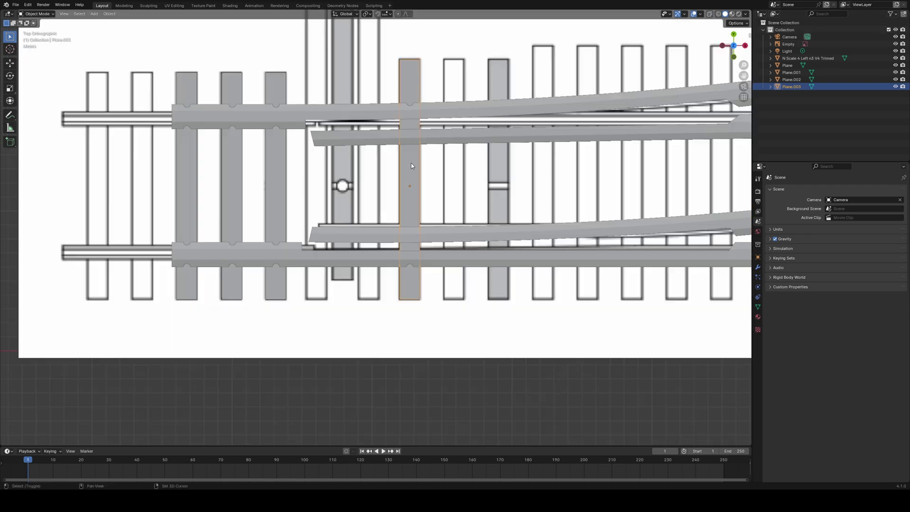
key("shift+d")
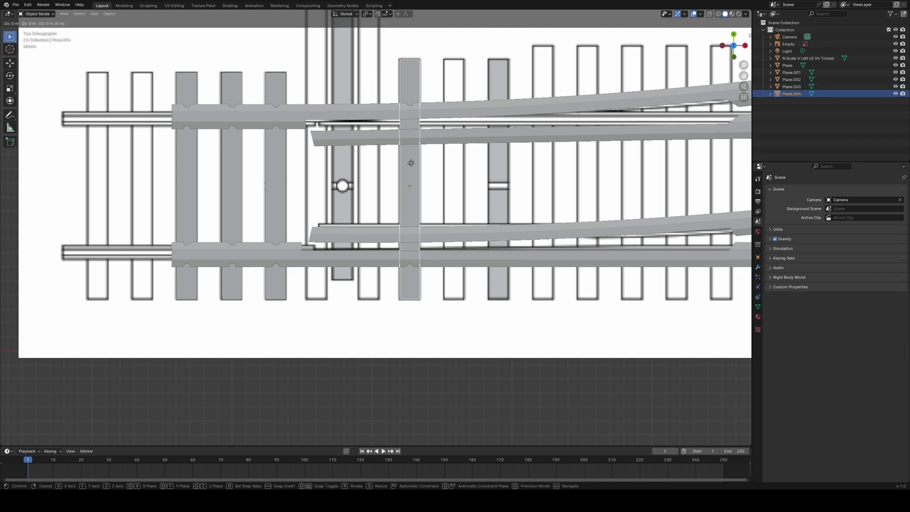
key("x")
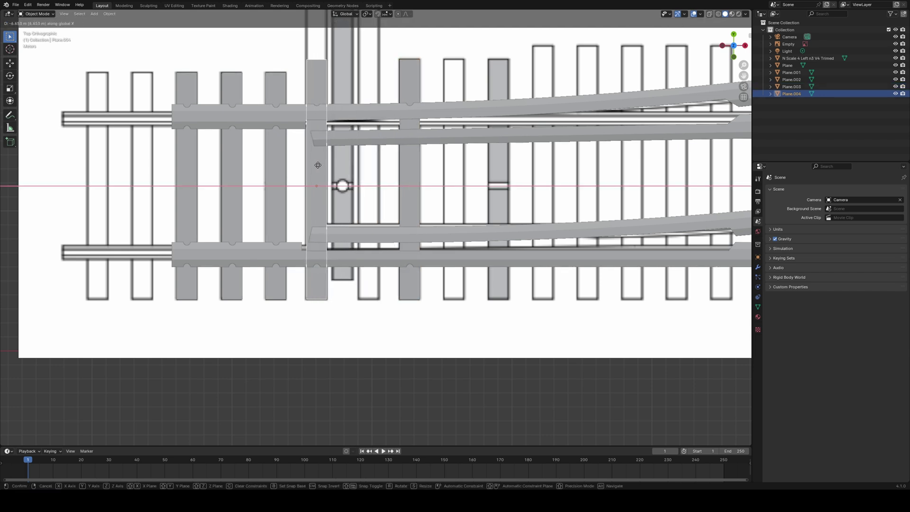
left_click(316, 163)
middle_click_drag(335, 131, 341, 240, "shift")
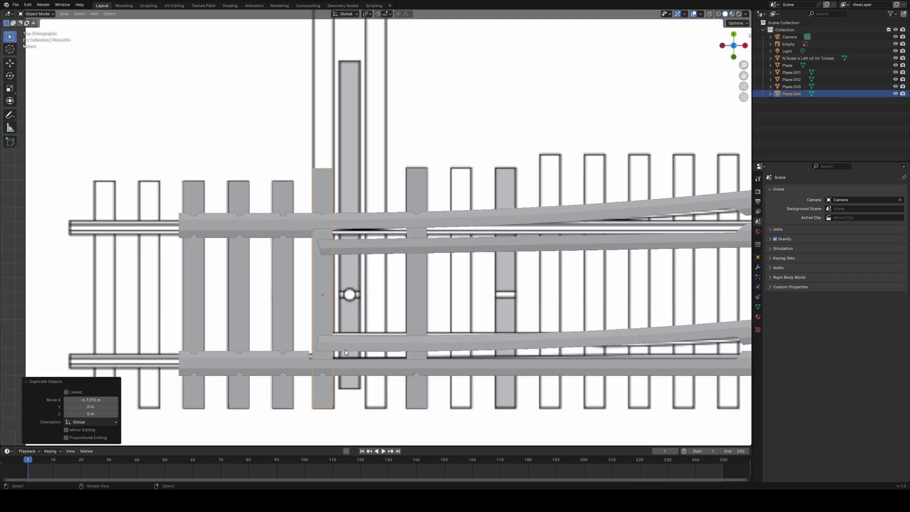
Step: Extend the upper end of the copied tie about 11.6 m along Y to match the template's long tie outline
middle_click_drag(321, 162, 335, 260, "shift")
key("Tab")
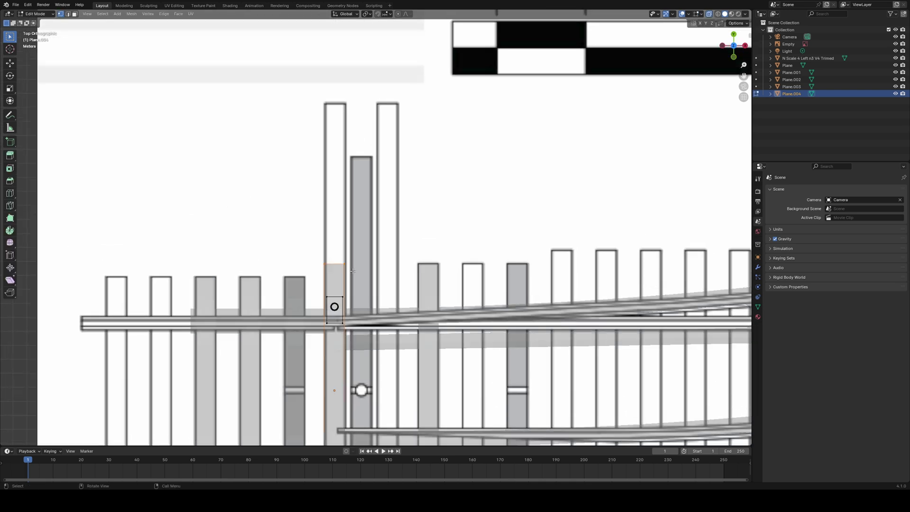
key("g")
key("y")
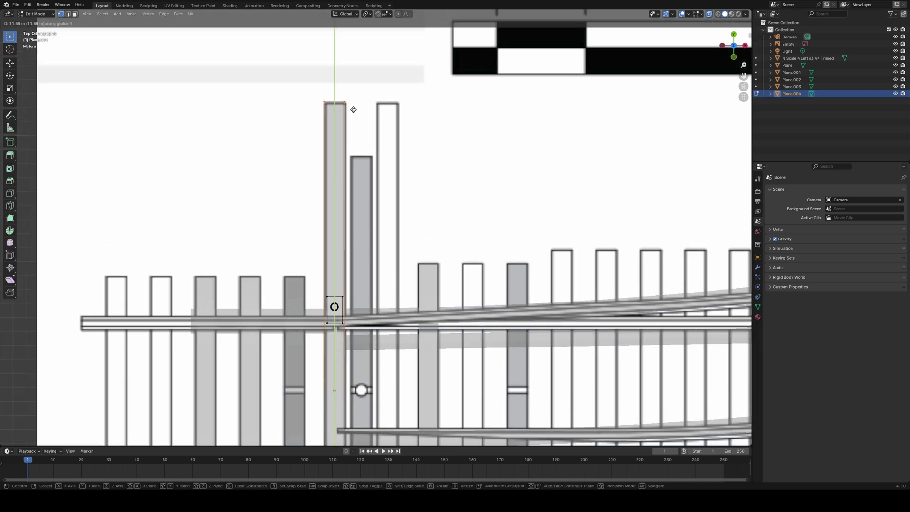
left_click(353, 111)
key("Tab")
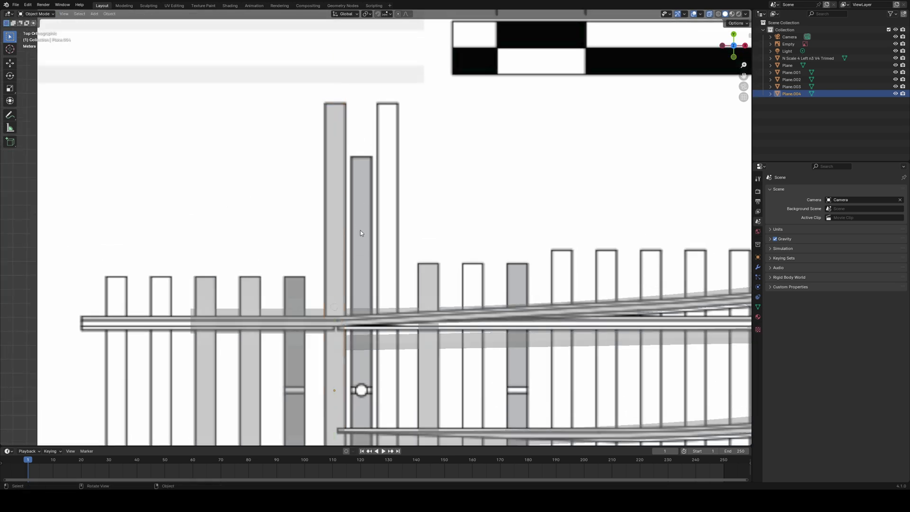
Step: Duplicate the long tie about 3.8 m along X onto the second long tie outline
key("shift+d")
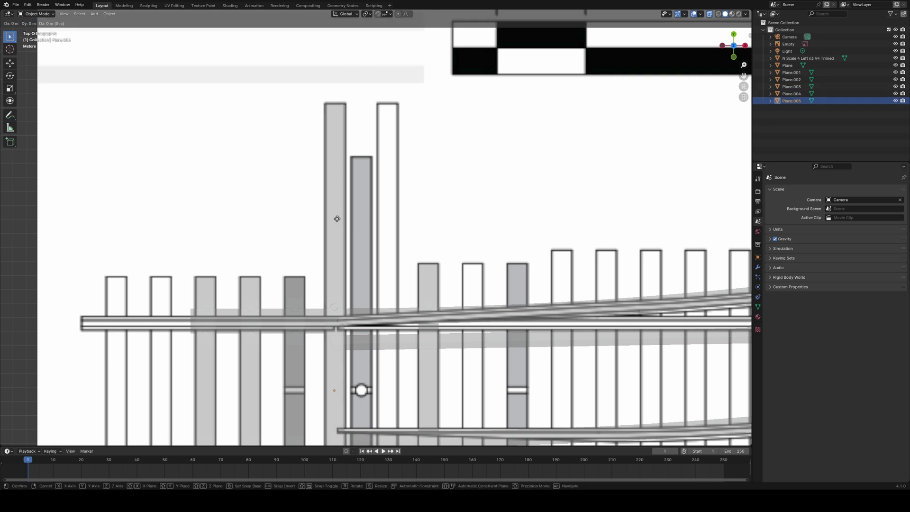
key("x")
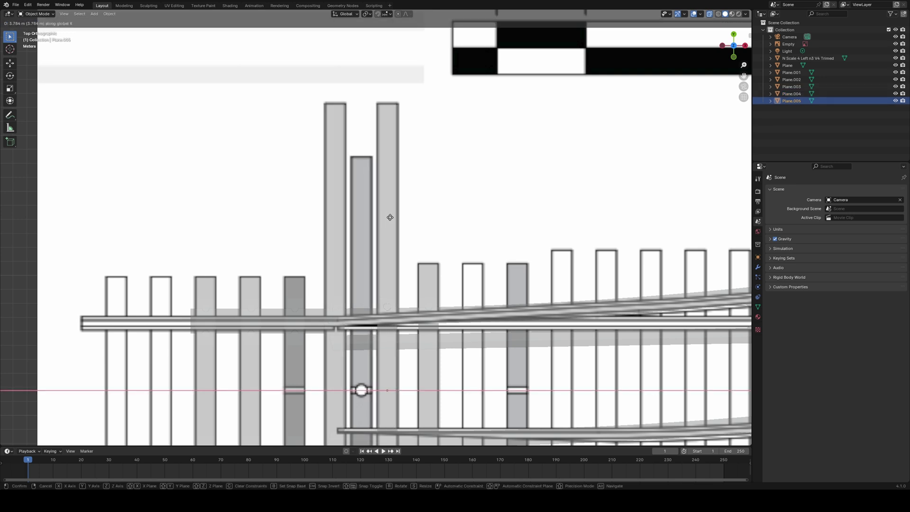
left_click(390, 217)
Step: Duplicate the nearest short tie about 4.7 m along X onto the shaded outline between the long ties, then nudge it about 0.08 m
left_click(709, 14)
middle_click_drag(308, 312, 345, 138, "shift")
left_click(330, 121)
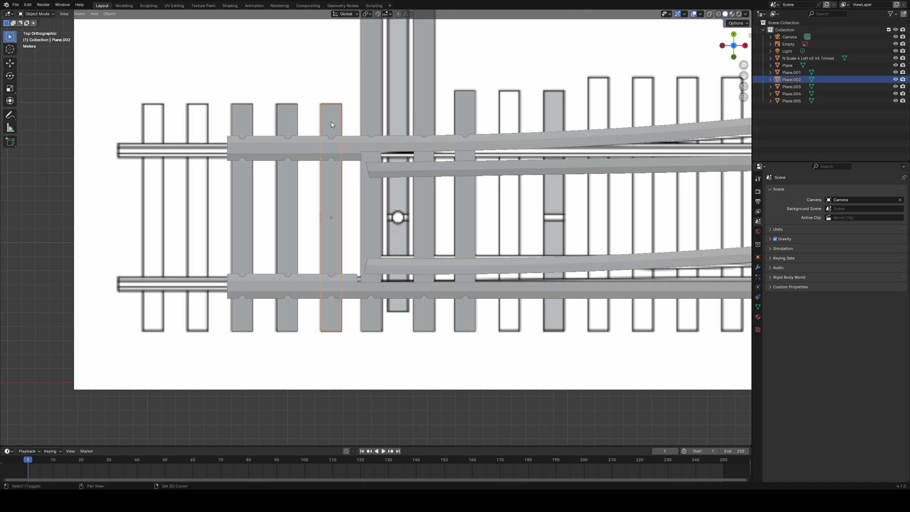
key("shift+d")
key("x")
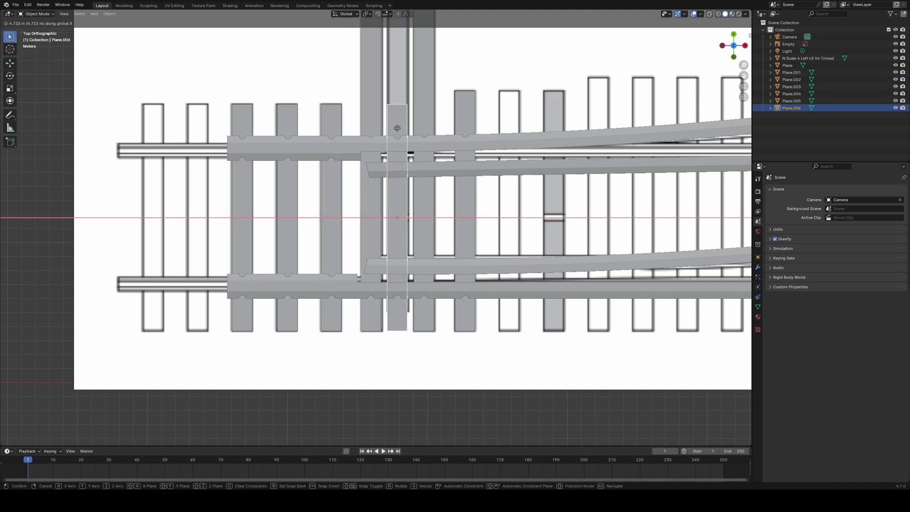
left_click(396, 129)
left_click(395, 127)
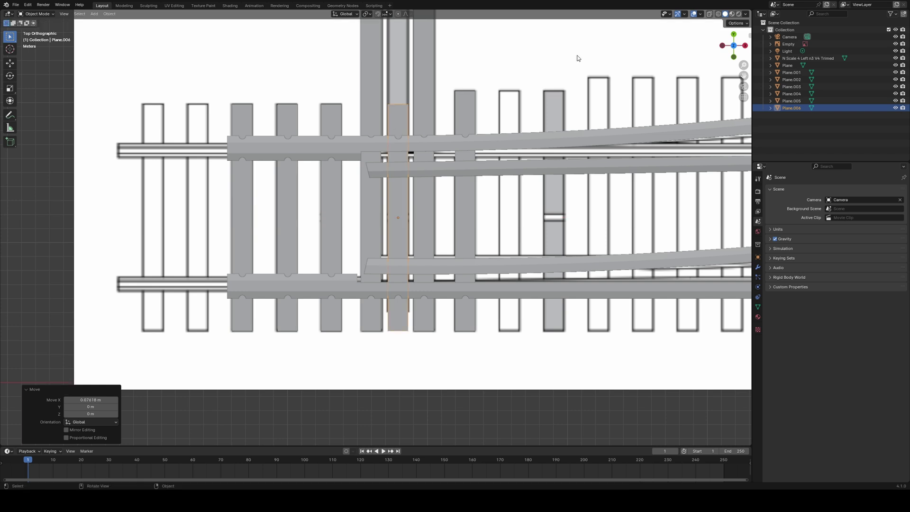
Step: In the new middle tie's mesh, move the upper plate and its spikes about 1.2 m inward along Y toward the point rail
key("shift+z")
scroll(437, 148, "up", 2)
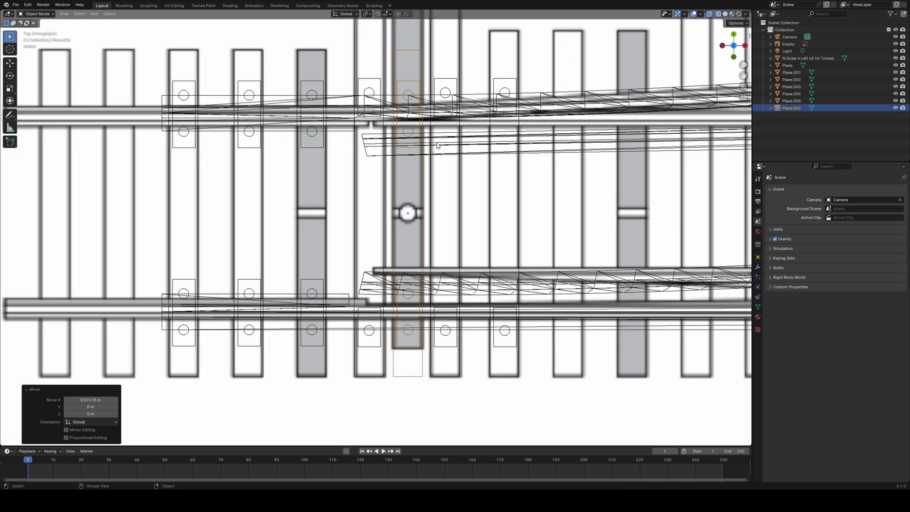
key("Tab")
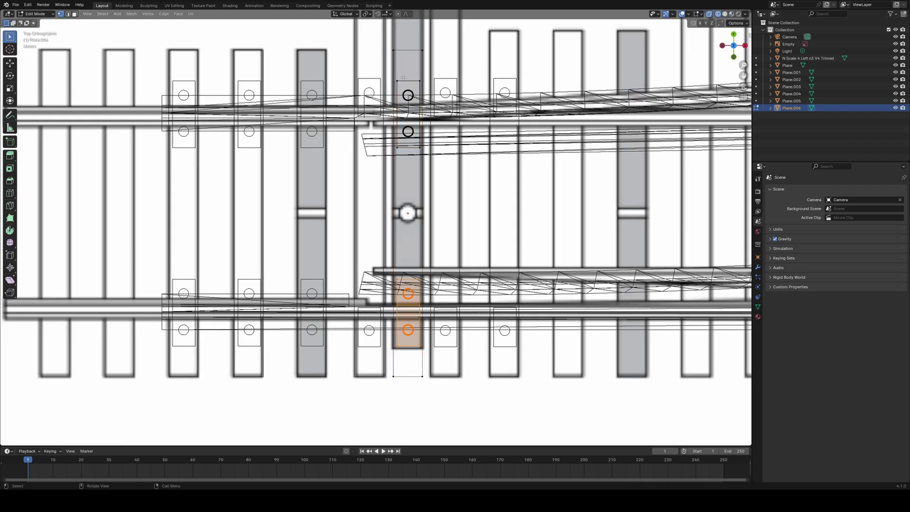
left_click_drag(394, 78, 425, 153)
key("g")
key("y")
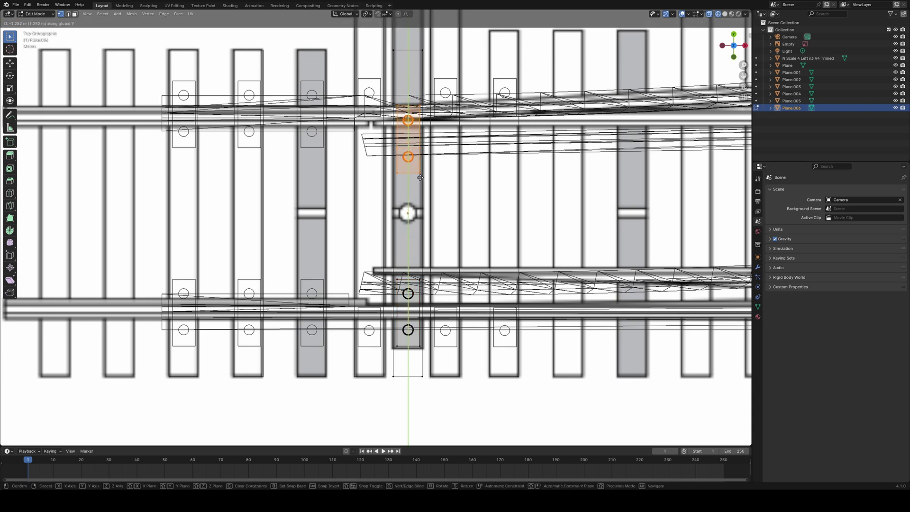
left_click(421, 178)
Step: Delete the upper plate's outer spike and move the plate's outer edge about 1.36 m inward along Y
key("alt+a")
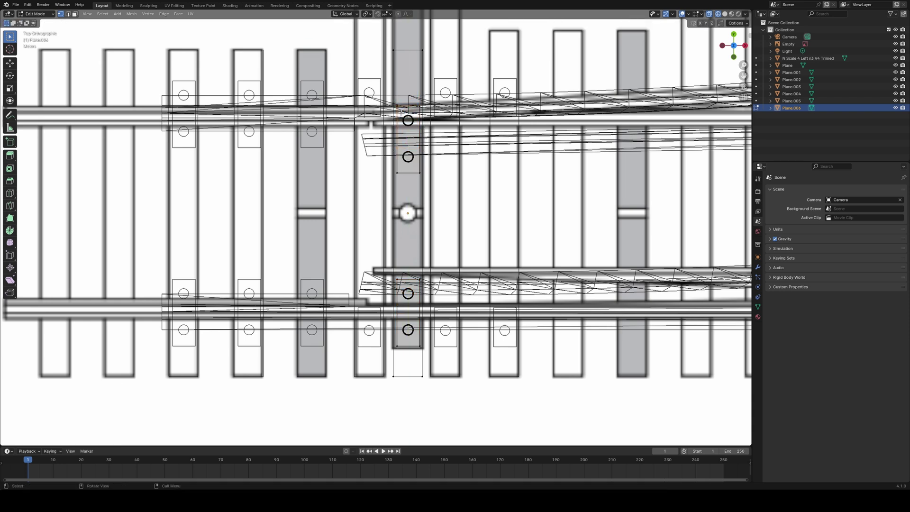
left_click(415, 128, "alt")
key("x")
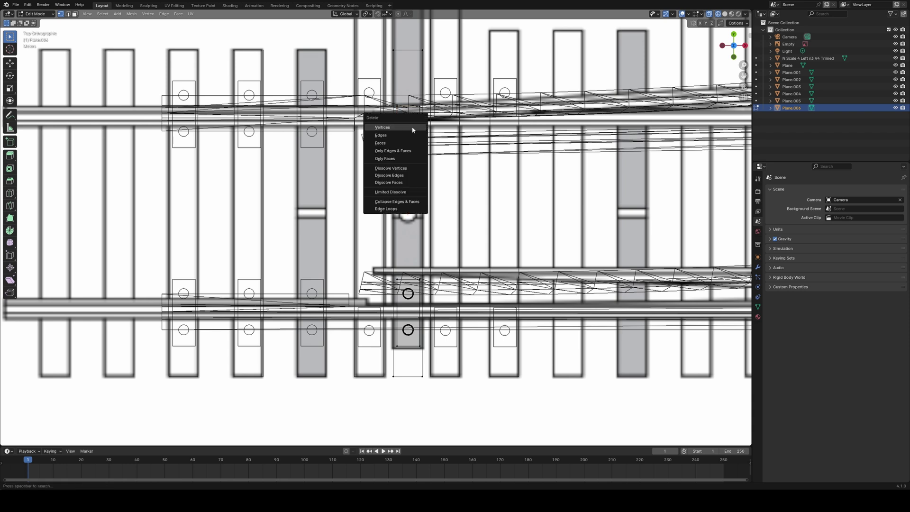
left_click(412, 128)
left_click_drag(392, 99, 432, 121)
key("g")
key("y")
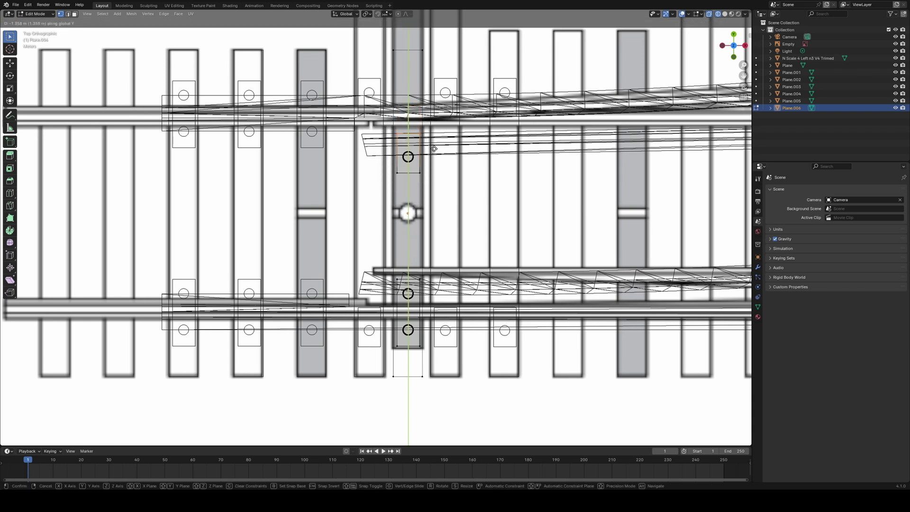
left_click(434, 149)
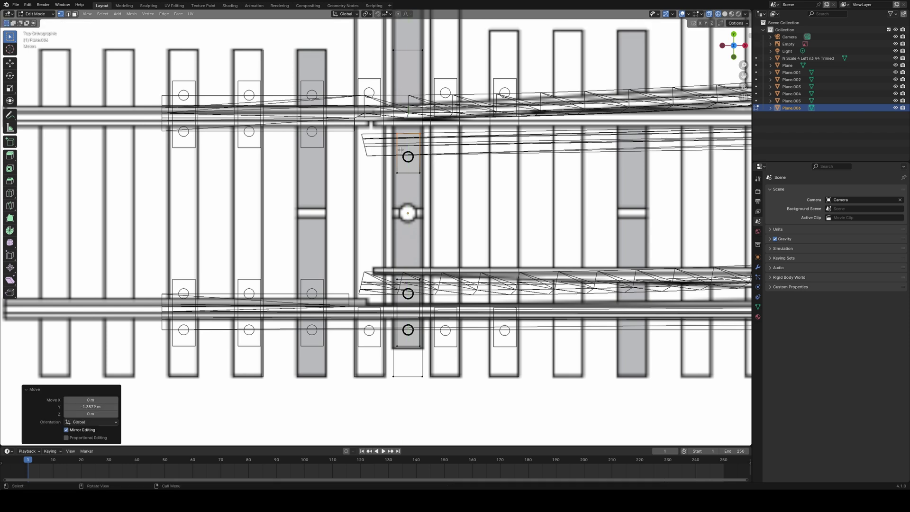
Step: Nudge the upper plate's remaining spike and inner end about 0.07 m along Y against the point rail
left_click_drag(383, 143, 441, 184)
key("g")
key("y")
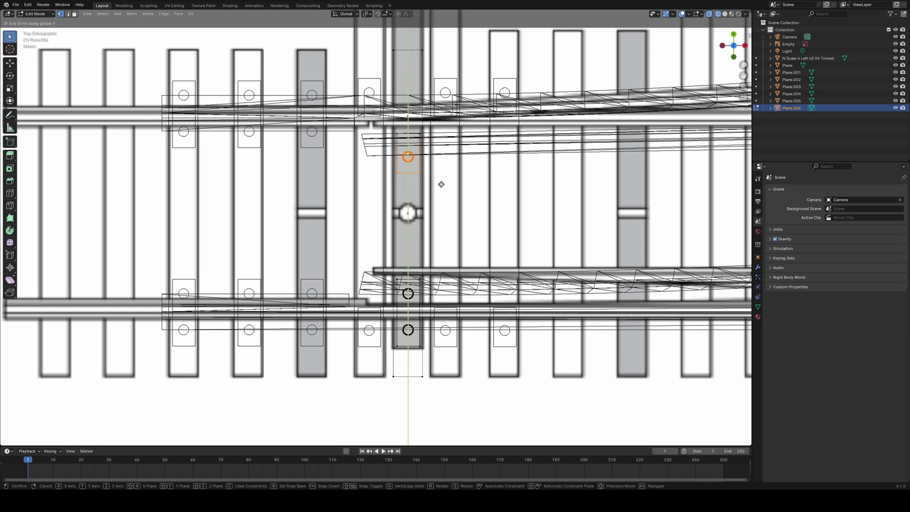
left_click(441, 183)
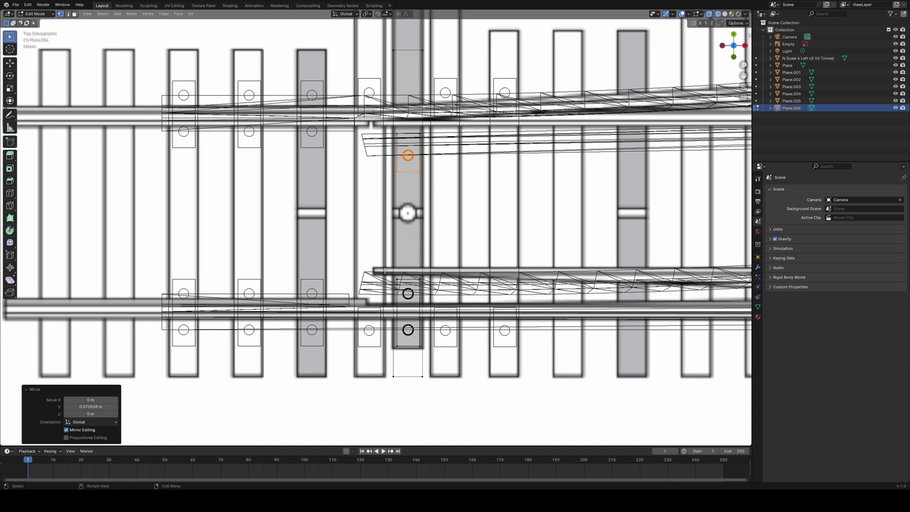
Step: Move the lower plate and its two spikes about 1.09 m inward along Y toward the lower point rail
left_click_drag(385, 270, 452, 365)
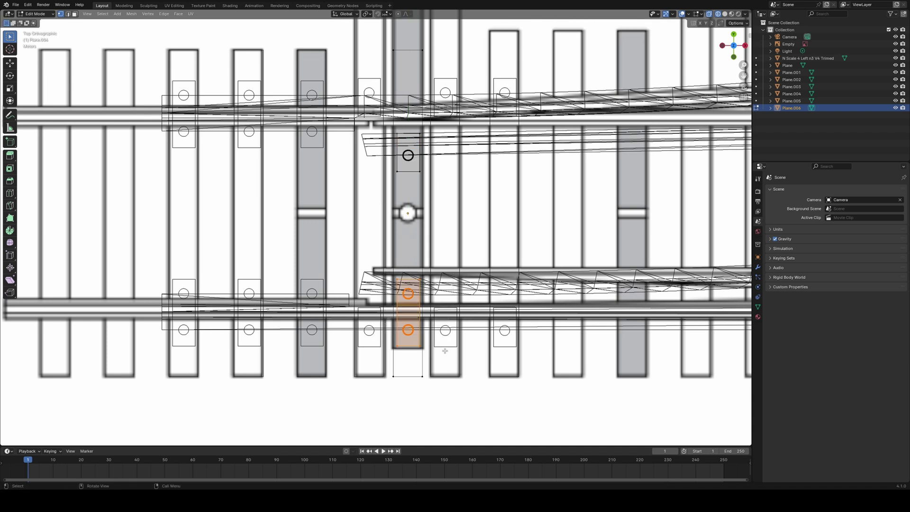
key("g")
key("y")
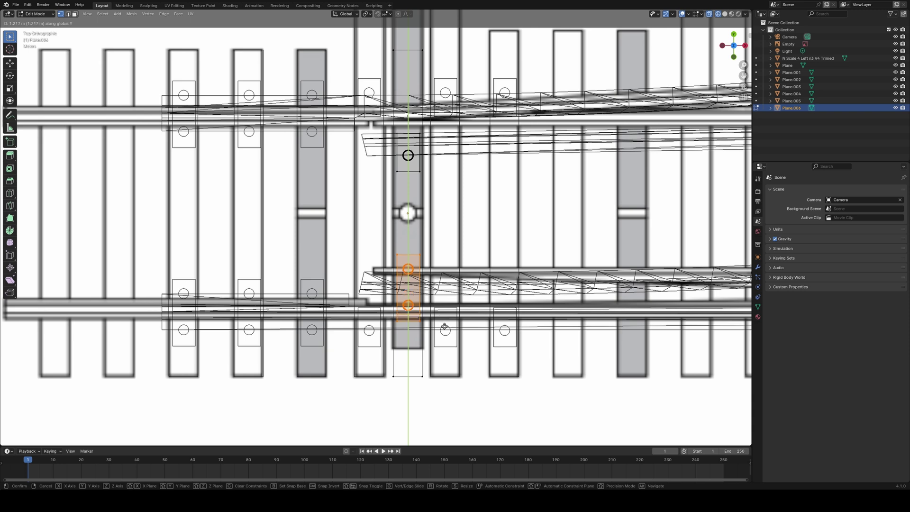
left_click(445, 329)
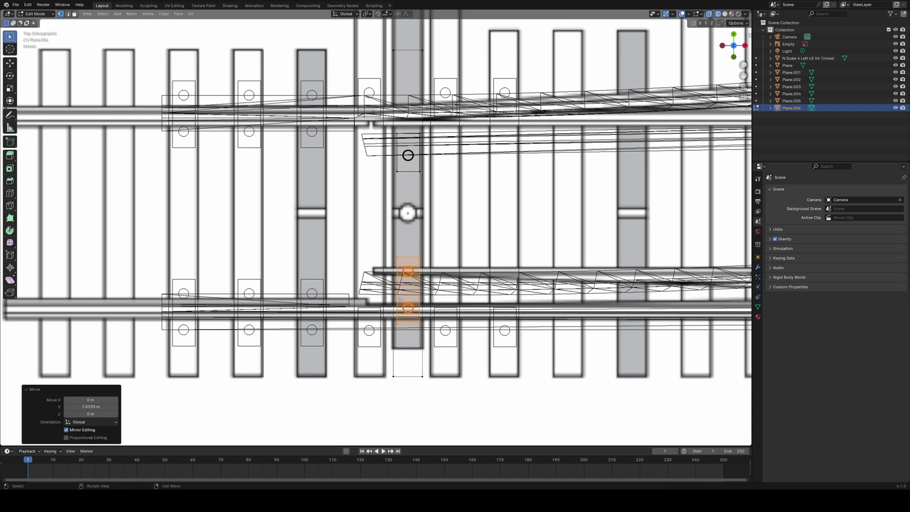
Step: Delete the lower plate's outer spike and move the plate's outer edge about 1.4 m inward along Y, finishing the mesh edit
left_click(417, 318)
right_click(417, 319)
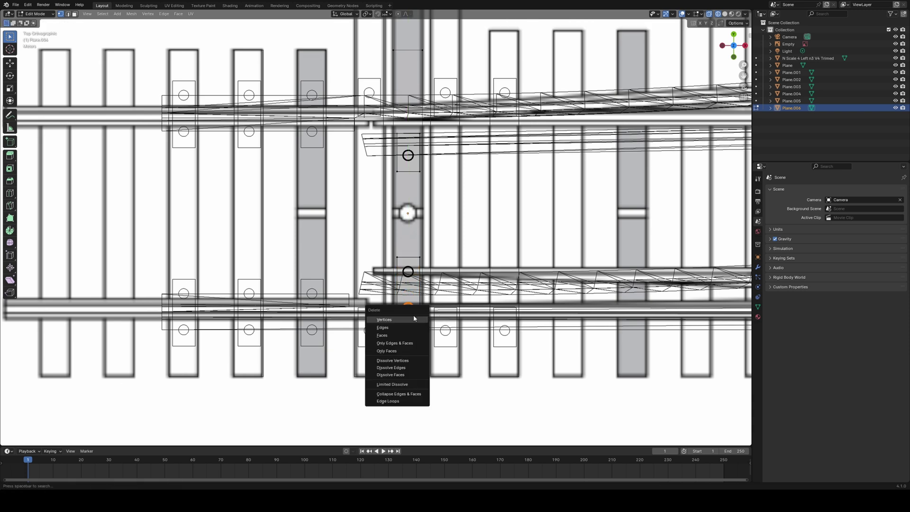
left_click(408, 315)
left_click_drag(390, 315, 433, 336)
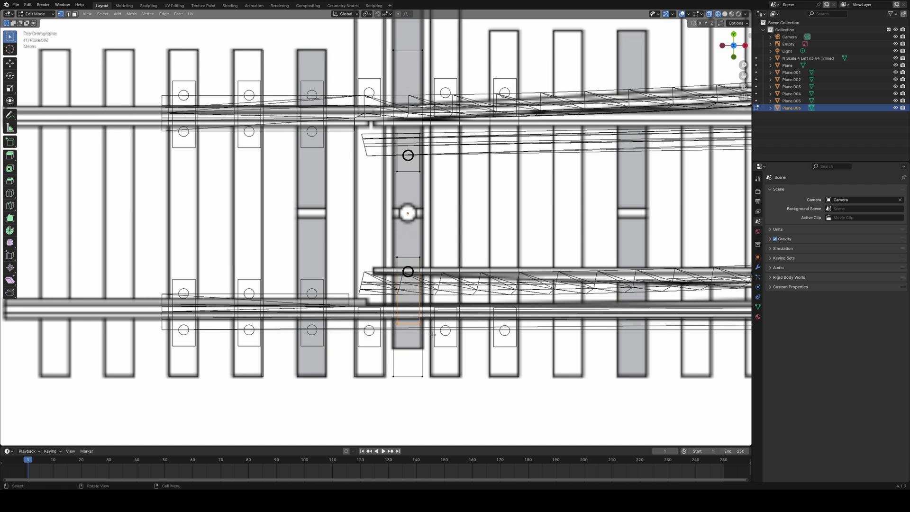
key("g")
key("y")
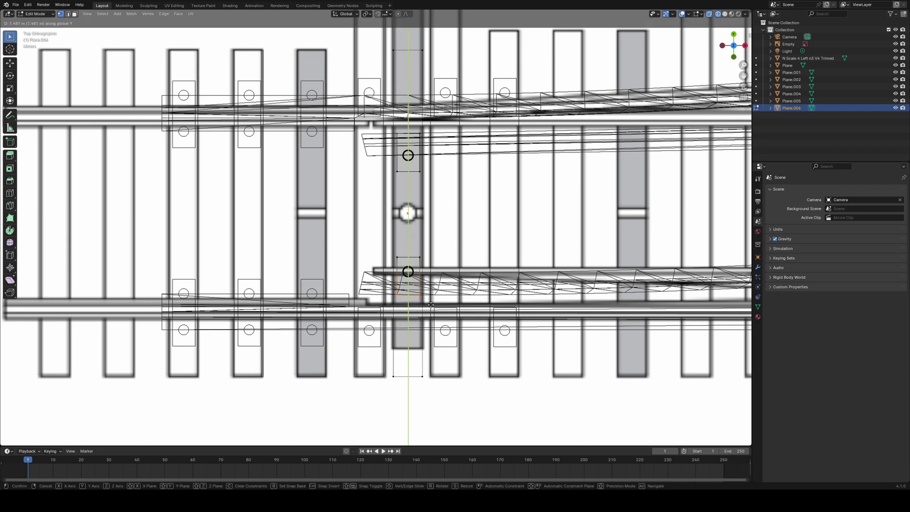
left_click(431, 306)
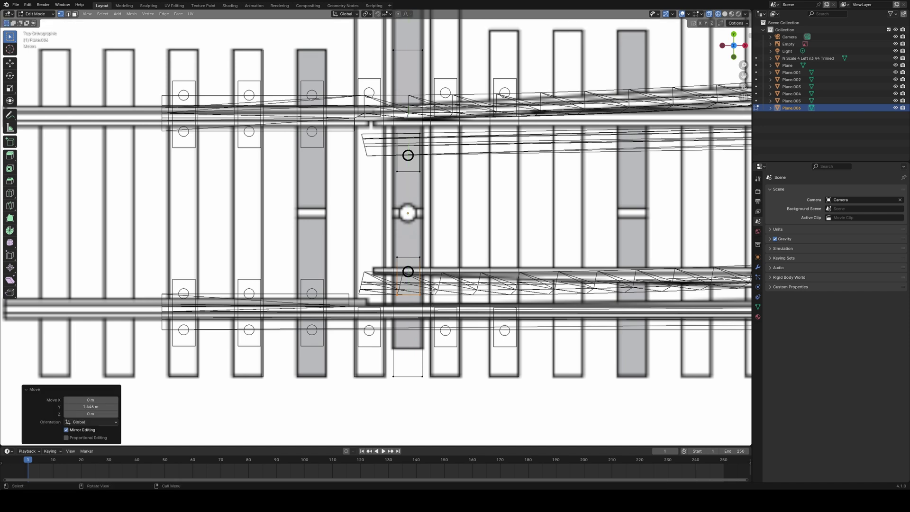
key("Tab")
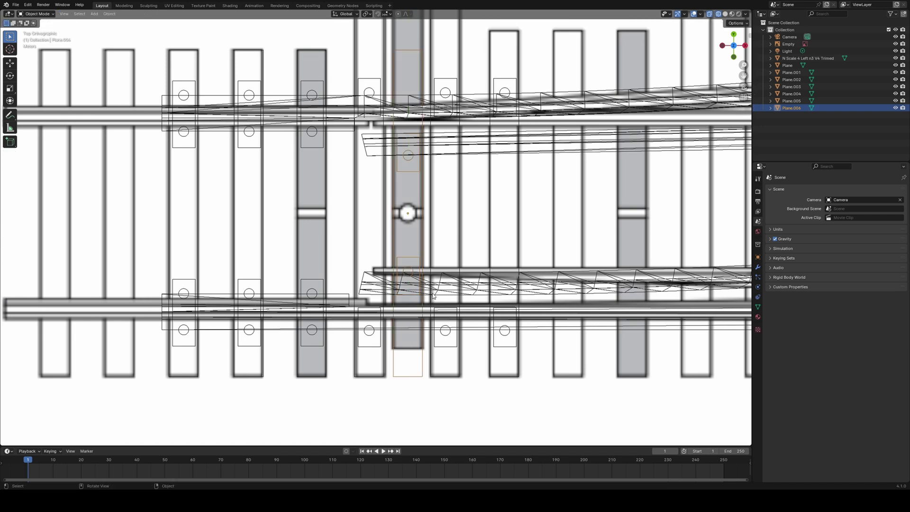
Step: Examine the middle tie in opaque solid shading from several angles, checking its plates and spikes against the point rails
left_click(725, 13)
left_click(710, 14)
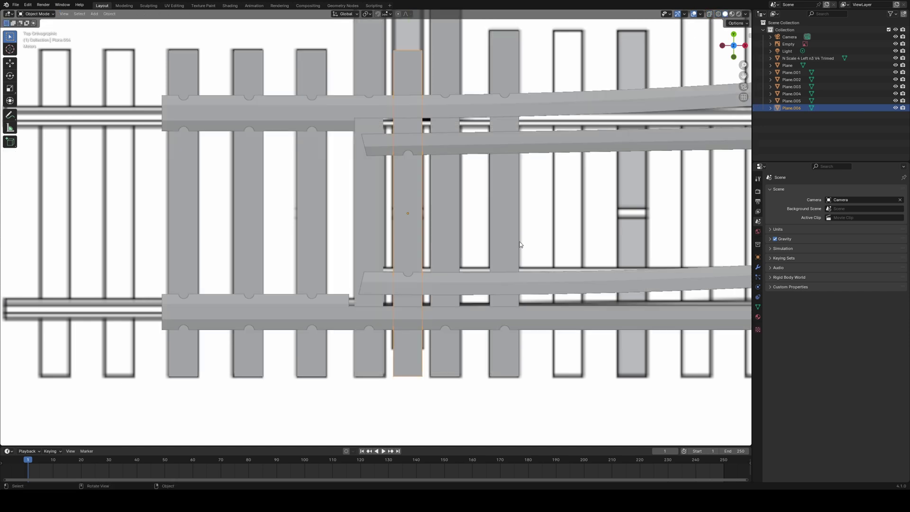
mouse_move(545, 199)
middle_mouse_down()
mouse_move(535, 247)
mouse_move(636, 149)
middle_mouse_up()
middle_click_drag(495, 186, 474, 287)
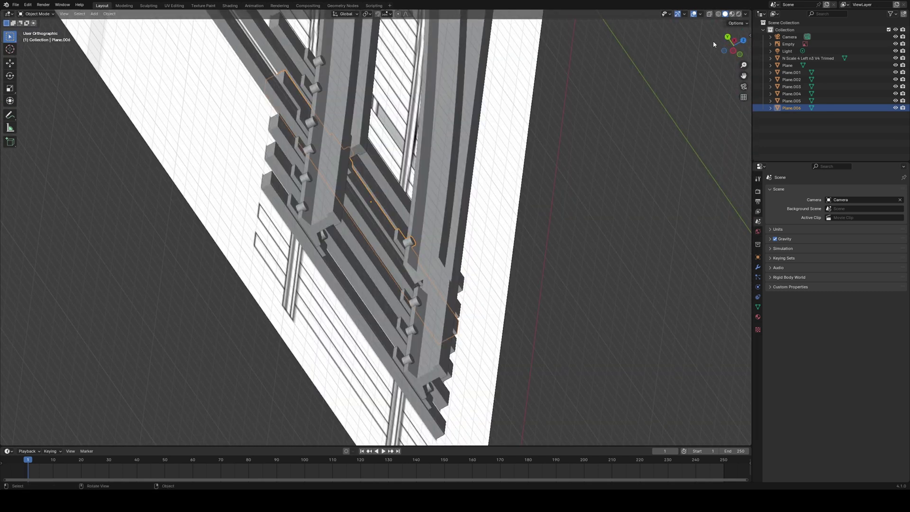
left_click(727, 36)
scroll(373, 231, "up", 3)
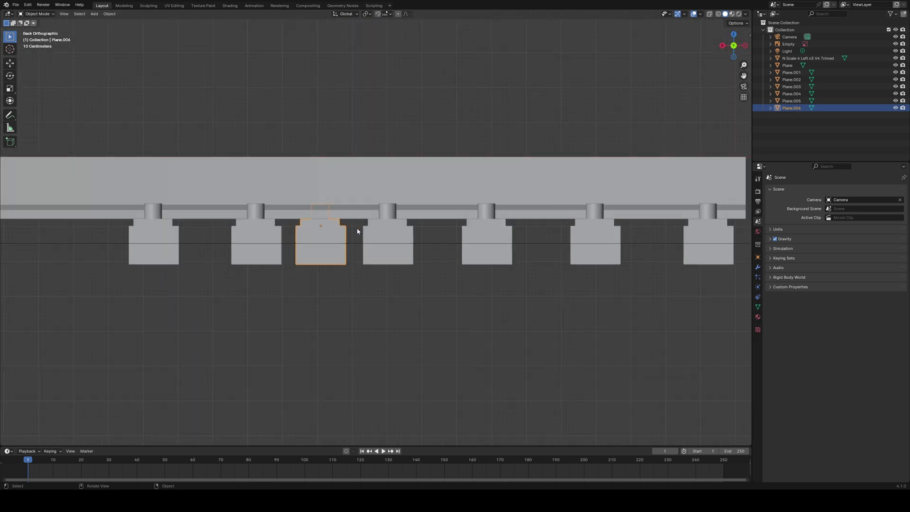
middle_click_drag(357, 229, 331, 300)
scroll(332, 301, "down", 6)
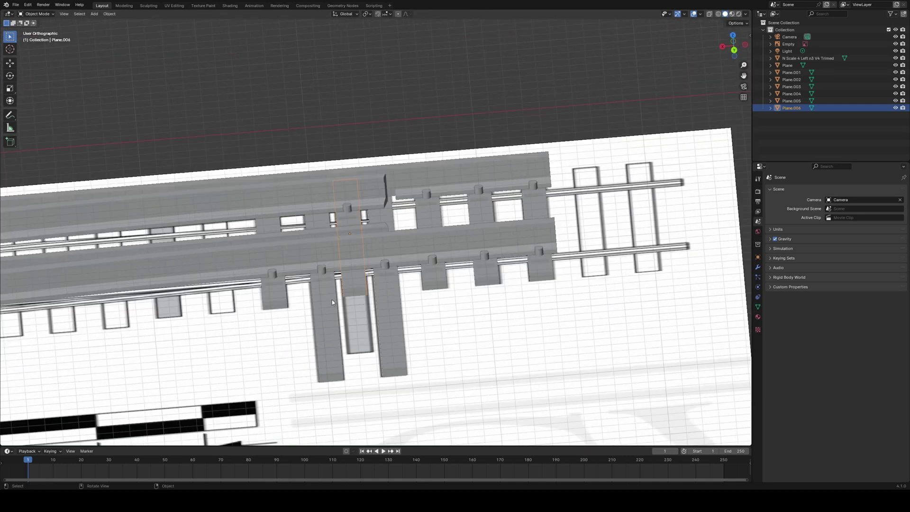
scroll(332, 300, "up", 2)
Step: Extend the middle tie's upper end about 8.57 m along Y to match the template's long tie outline, finishing the mesh edit
left_click(734, 35)
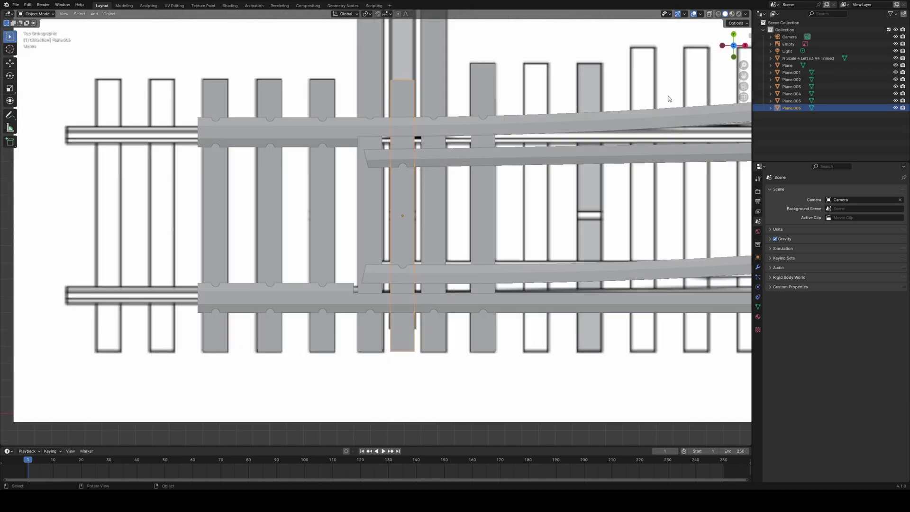
middle_click_drag(412, 158, 387, 335, "shift")
key("Tab")
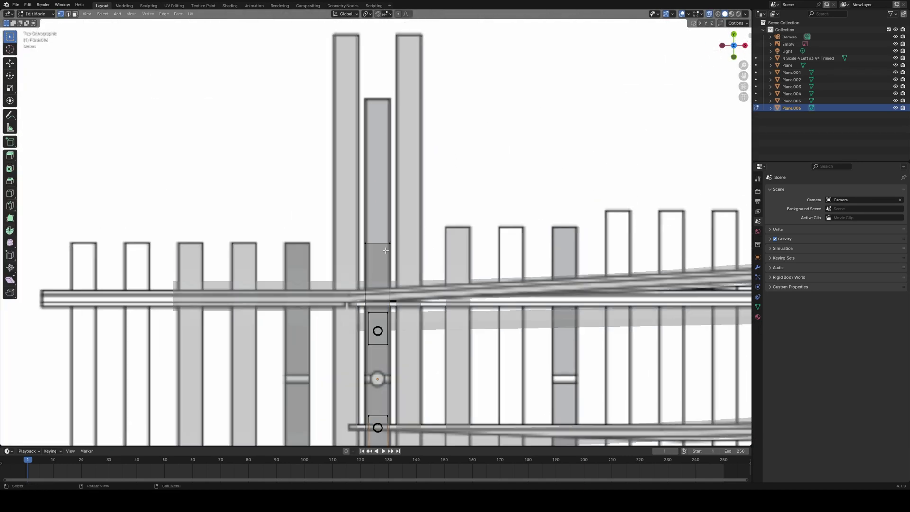
left_click_drag(354, 236, 410, 255)
key("g")
key("y")
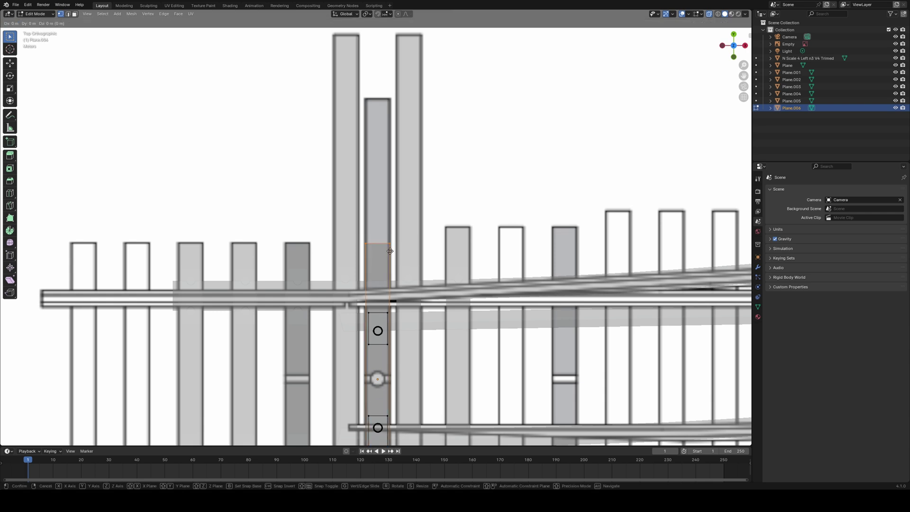
left_click(408, 108)
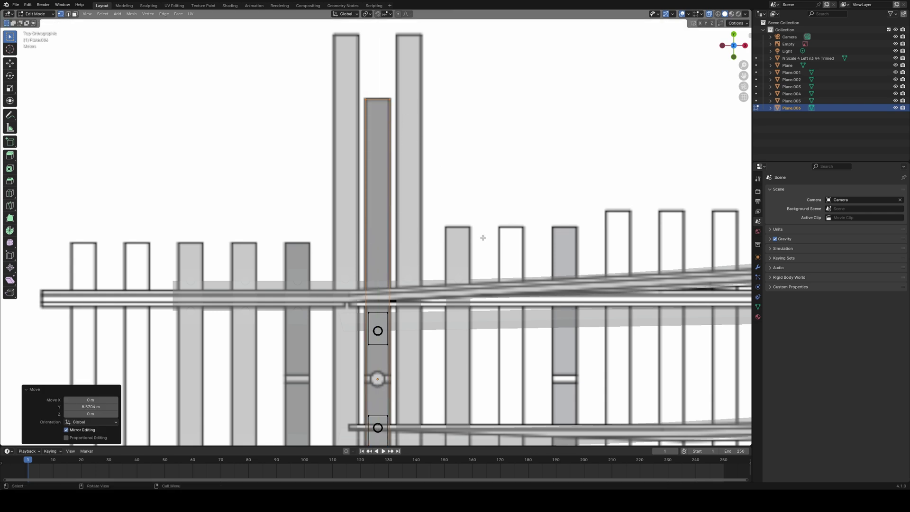
key("Tab")
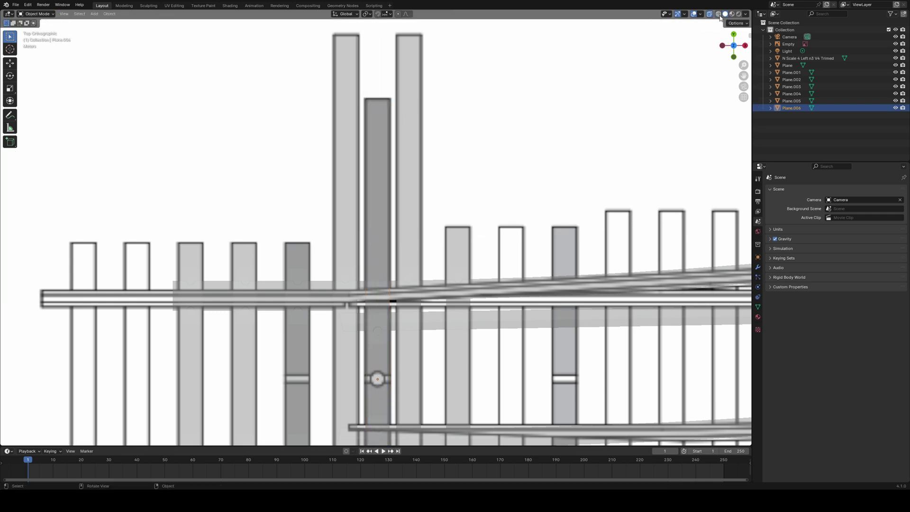
Step: Examine the whole turnout in opaque solid shading, comparing the built ties and the remaining template tie outlines along the rails
left_click(710, 14)
middle_click_drag(532, 260, 321, 297)
left_click(369, 348)
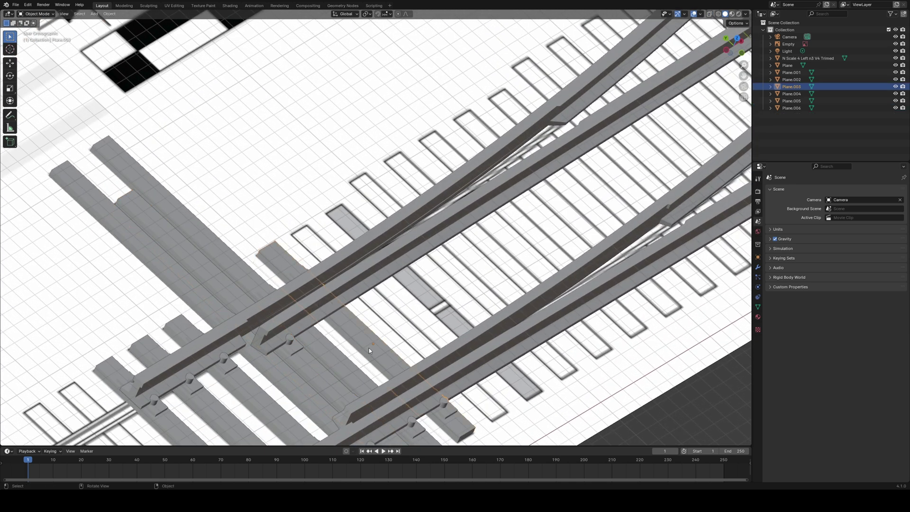
middle_click_drag(370, 349, 401, 304)
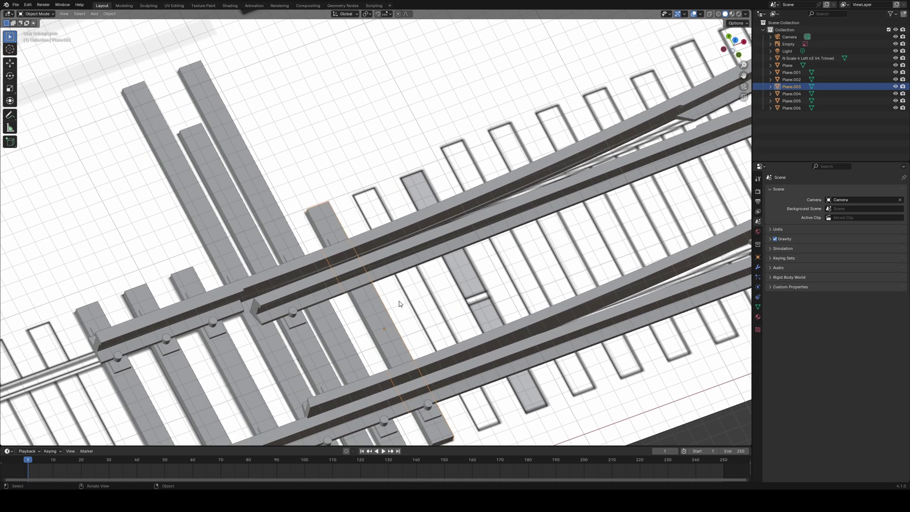
middle_click_drag(582, 238, 383, 303, "shift")
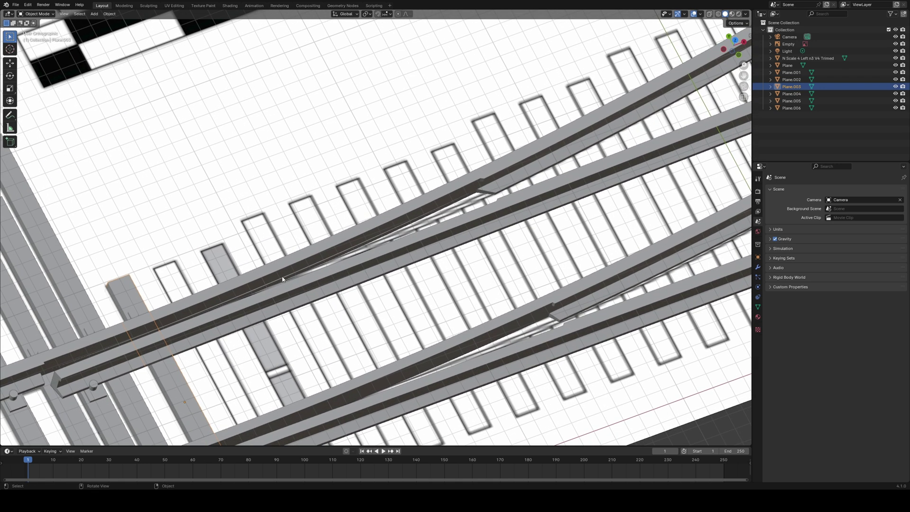
middle_click_drag(590, 195, 438, 174, "shift")
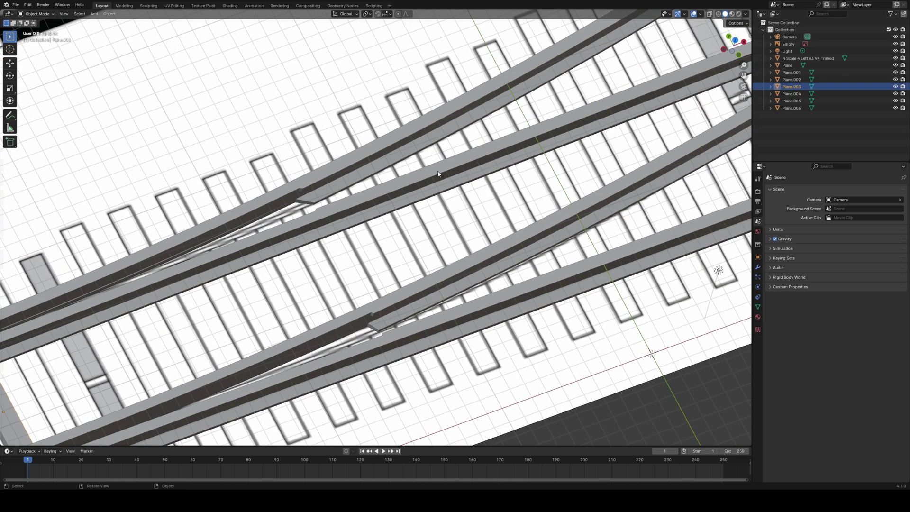
scroll(557, 137, "down", 4)
middle_click_drag(557, 137, 515, 184)
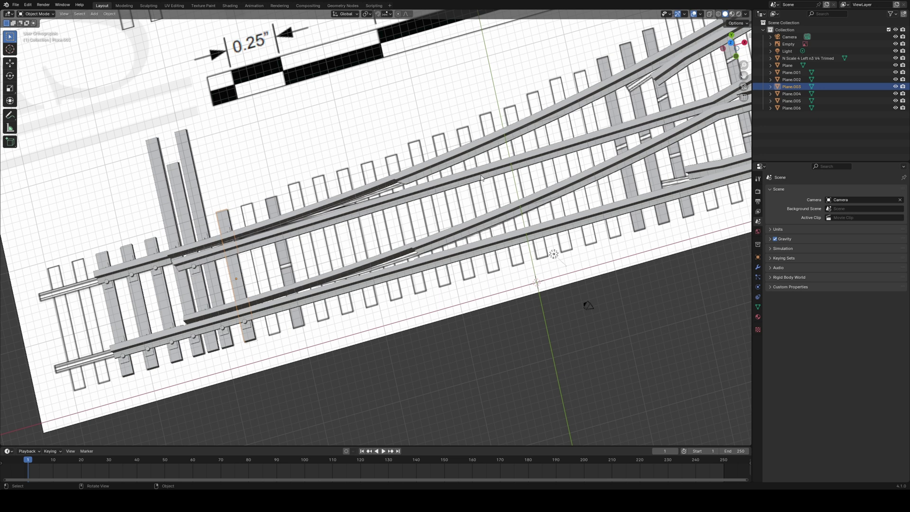
middle_click_drag(612, 154, 599, 194)
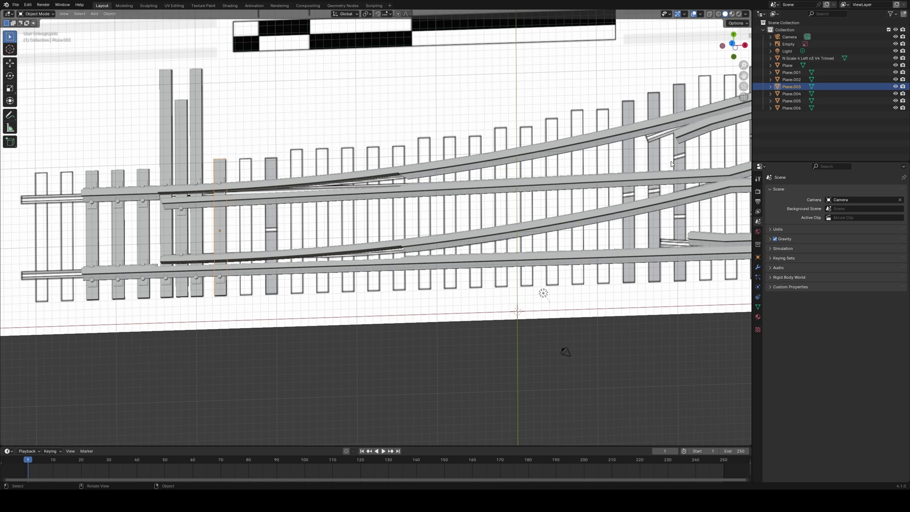
middle_click_drag(667, 177, 388, 205, "shift")
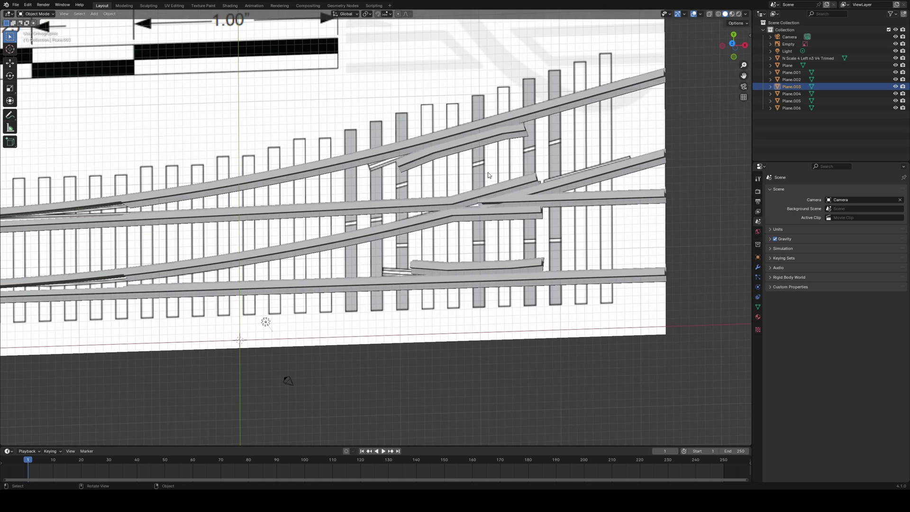
middle_click_drag(489, 175, 619, 195, "shift")
scroll(545, 211, "down", 1)
scroll(545, 211, "down", 1)
middle_click_drag(457, 237, 479, 237, "shift")
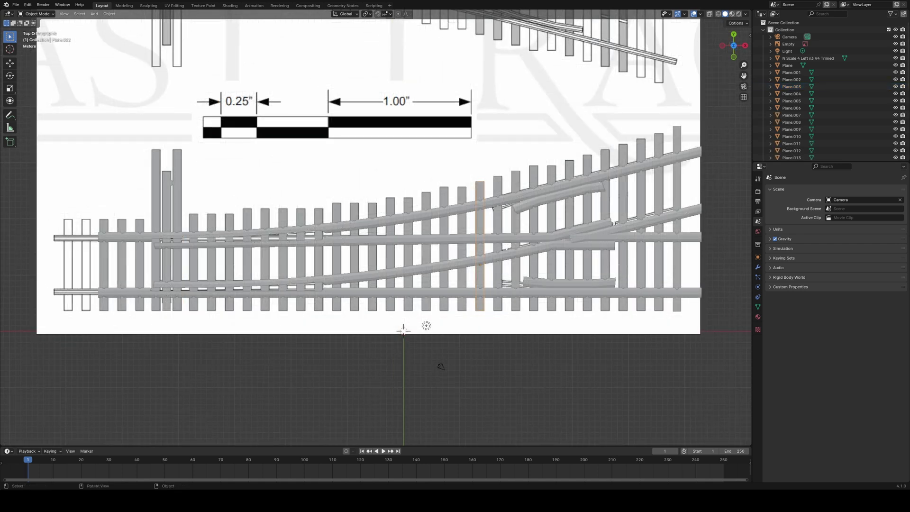
Step: Examine the fully tied left-hand turnout and the wye turnout from several angles, checking ties and spikes against the rails
middle_click_drag(441, 366, 534, 230)
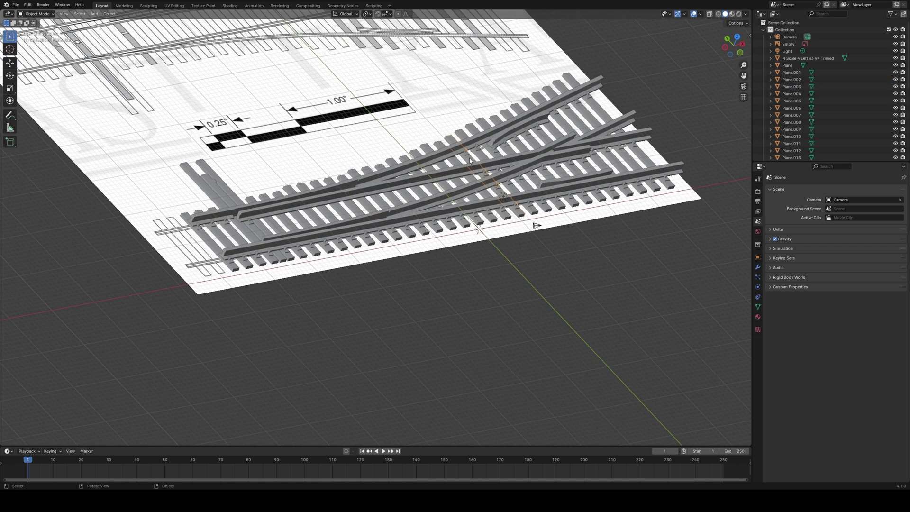
scroll(470, 161, "up", 3)
middle_click_drag(537, 139, 327, 280, "shift")
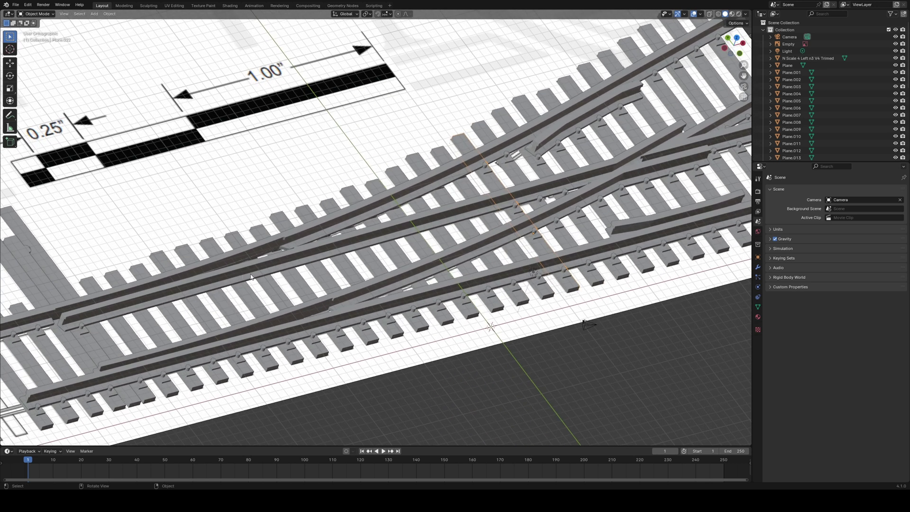
middle_click_drag(552, 201, 575, 252)
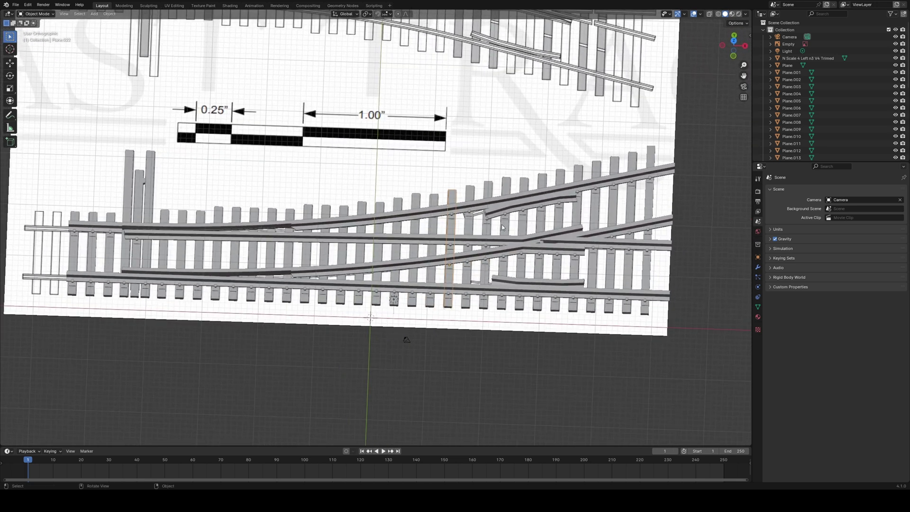
left_click(734, 41)
left_click(16, 4)
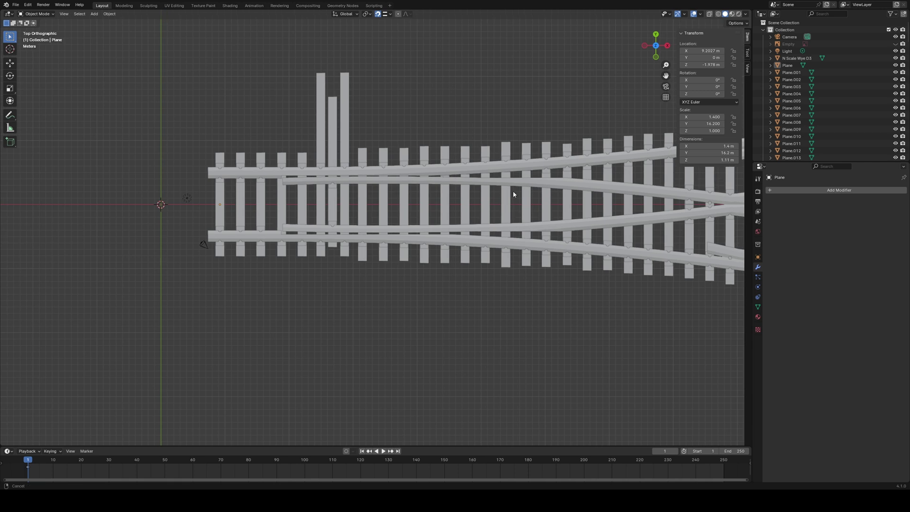
middle_click_drag(513, 195, 248, 205)
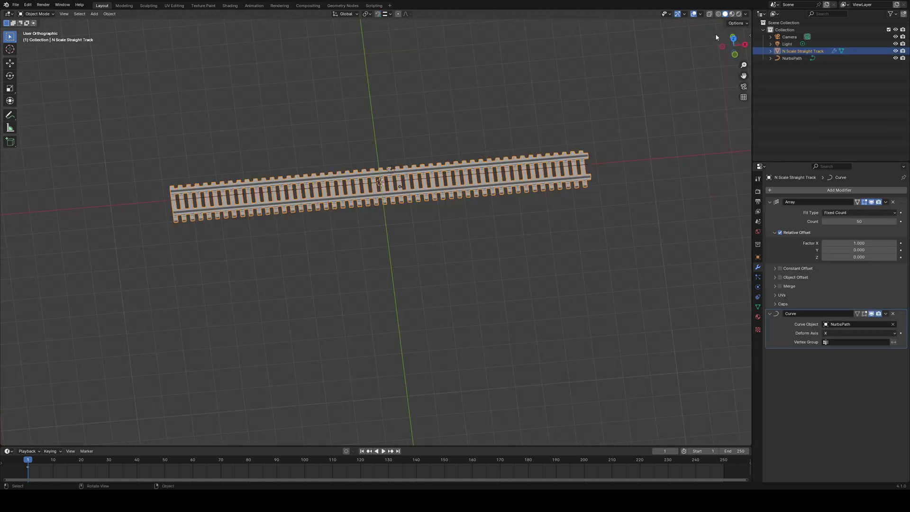
Step: In the straight track scene, move the NURBS path's second control point toward negative X and Y to bend the track
left_click(733, 38)
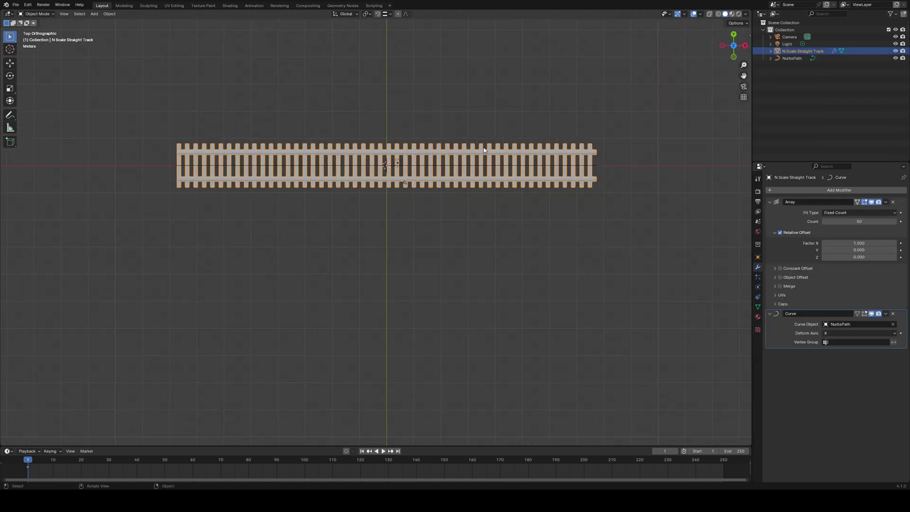
scroll(474, 161, "up", 2)
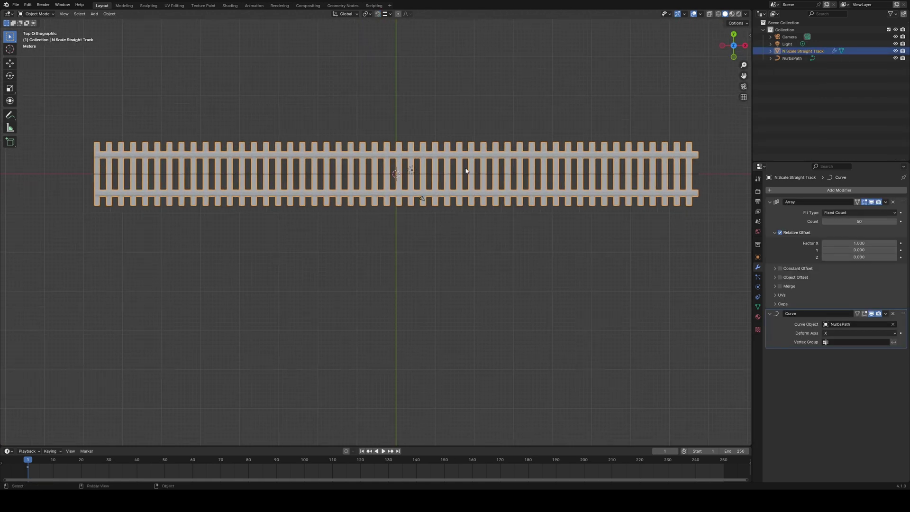
left_click(466, 175)
key("Tab")
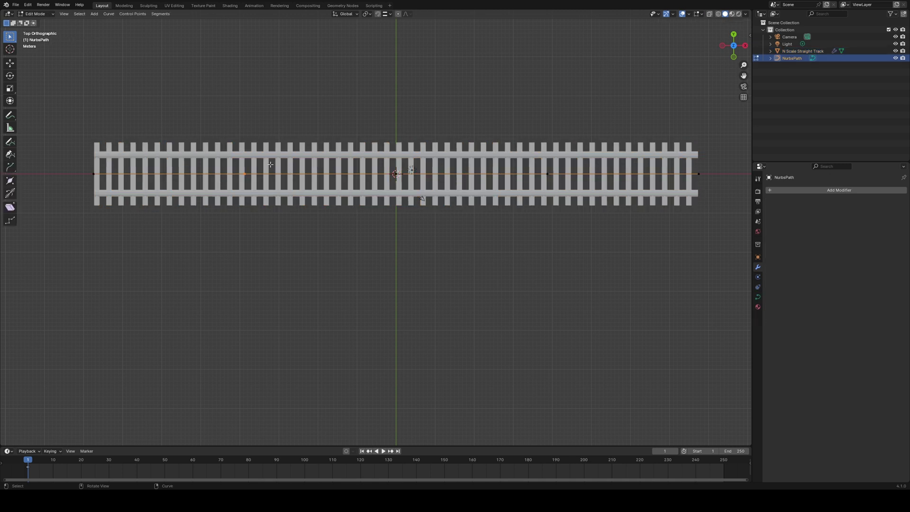
key("g")
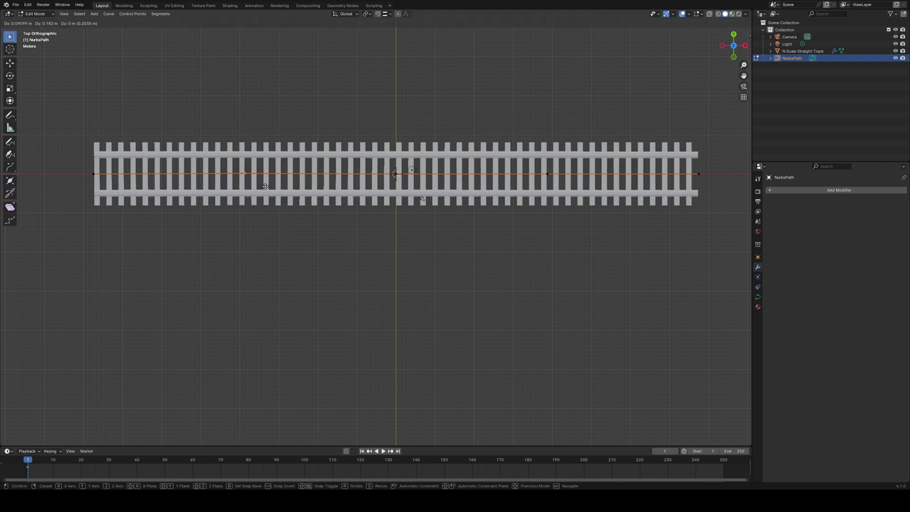
left_click(231, 253)
Step: Move the path's middle control point about 3.46 m along X and -26.64 m along Y
left_click_drag(383, 158, 419, 223)
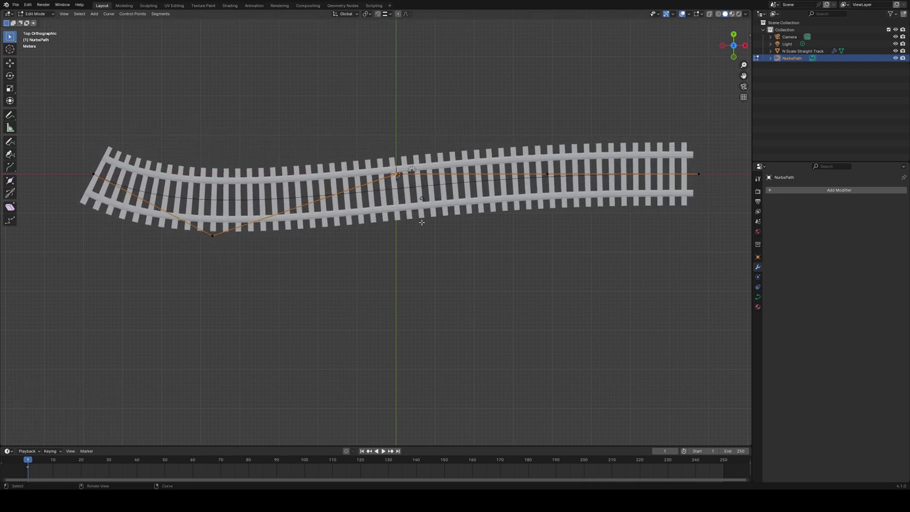
key("g")
left_click(435, 326)
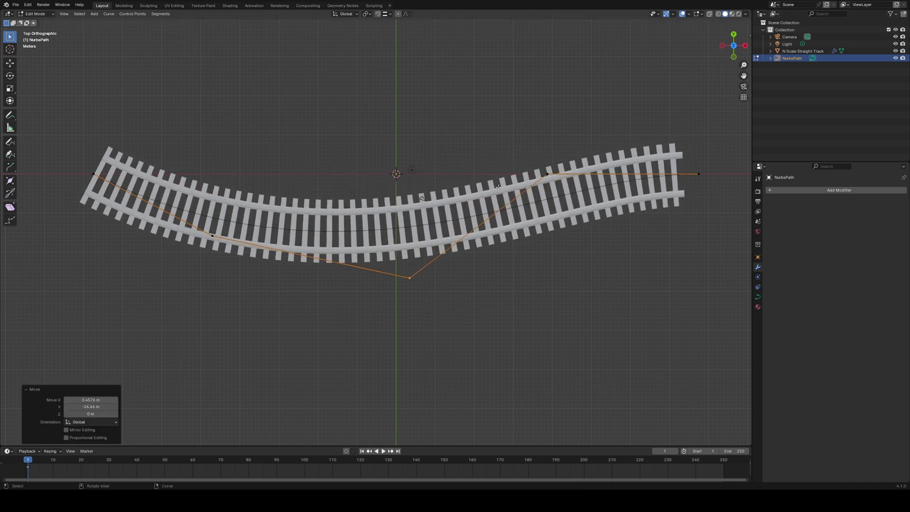
Step: Move the path's fourth control point about 37.94 m along positive Y to form an S-curve
left_click_drag(540, 153, 561, 180)
key("g")
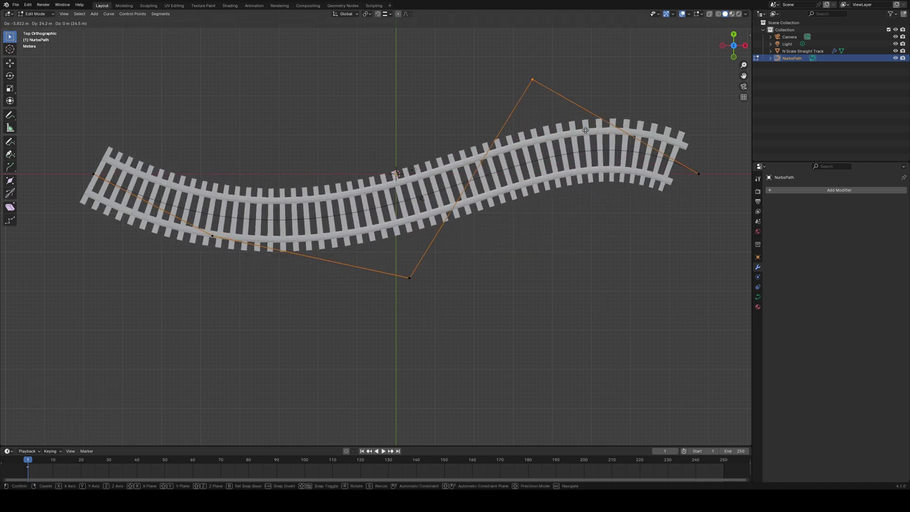
left_click(590, 83)
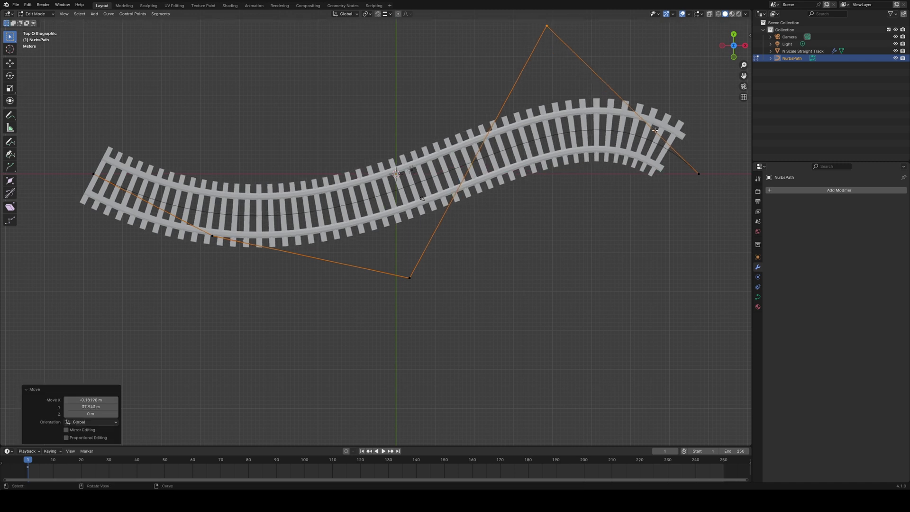
Step: Move the path's fourth control point about 2.91 m along X and -59.14 m along Y to form one continuous arc
left_click_drag(545, 22, 570, 43)
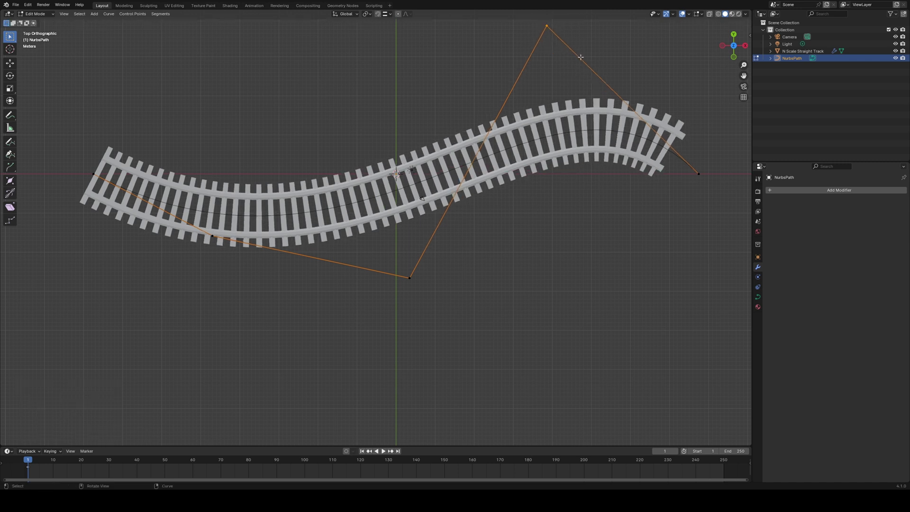
key("g")
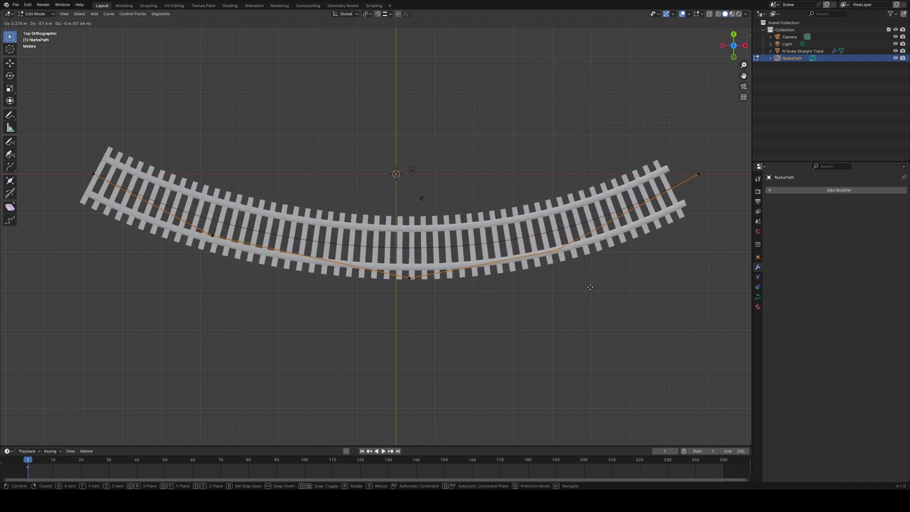
left_click(592, 293)
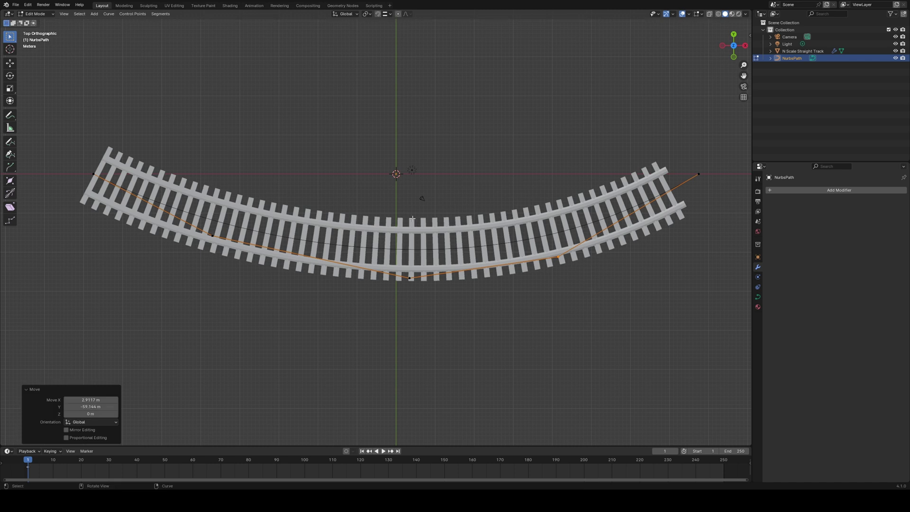